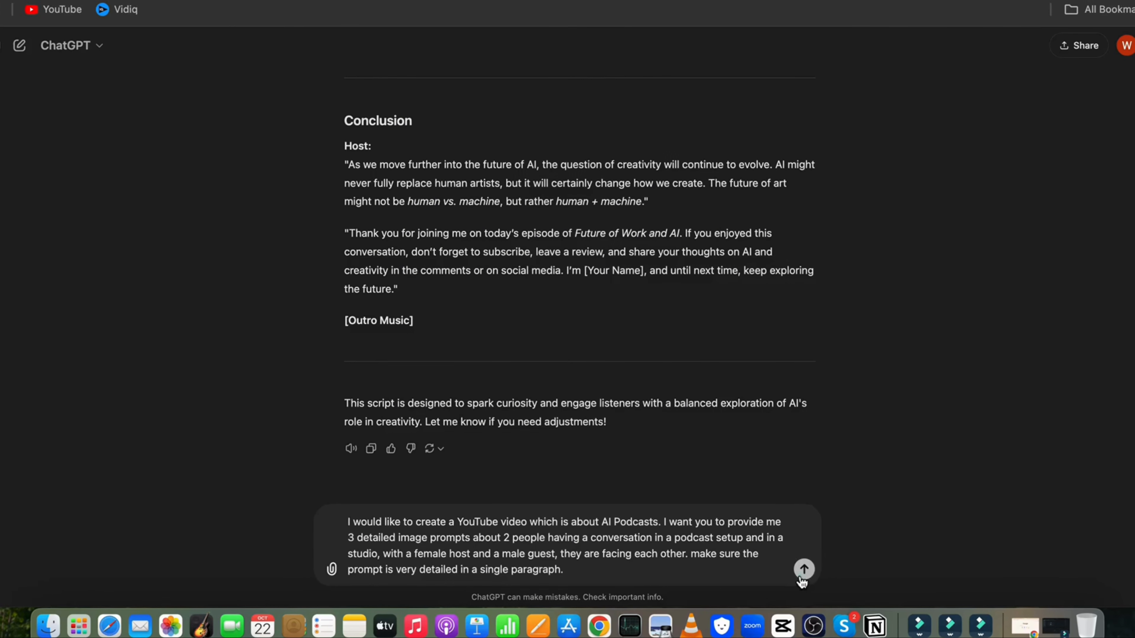
- Submit the request for three detailed podcast studio image prompts and select the text of one generated prompt
click(803, 576)
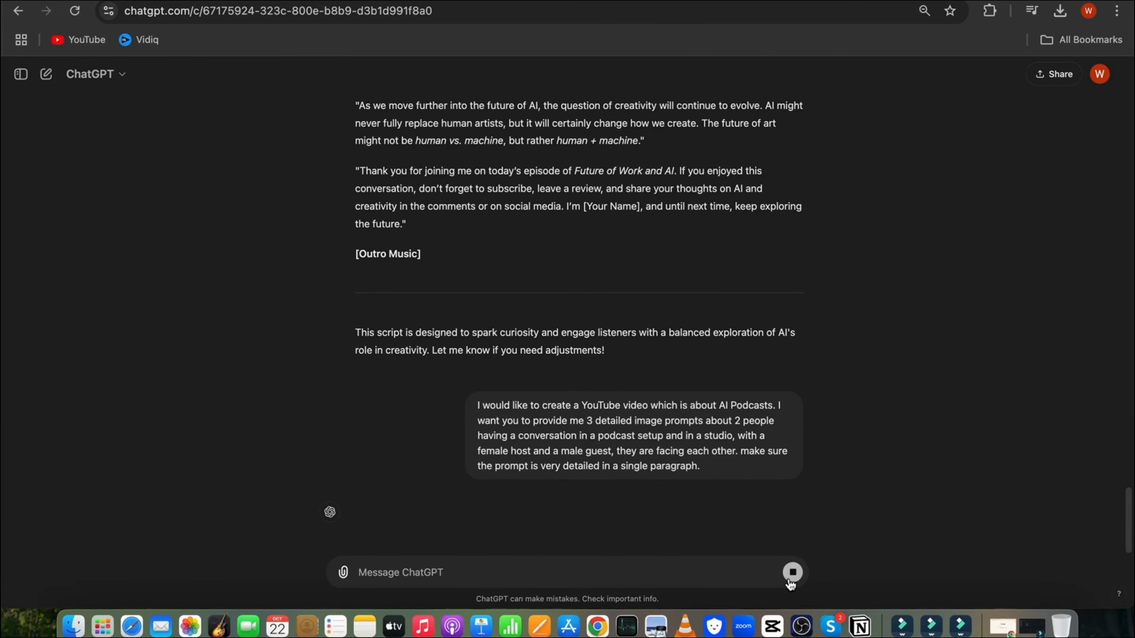
drag(360, 369, 449, 480)
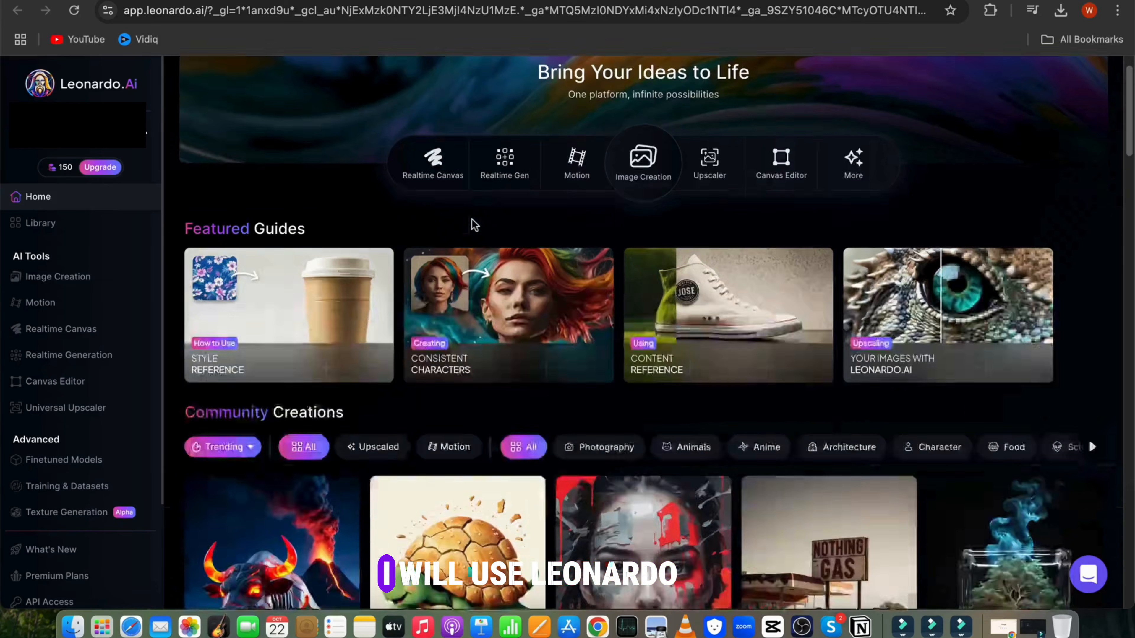
- Switch to Leonardo.Ai and open its Image Creation tool
scroll(469, 223, down, 6)
scroll(469, 223, up, 6)
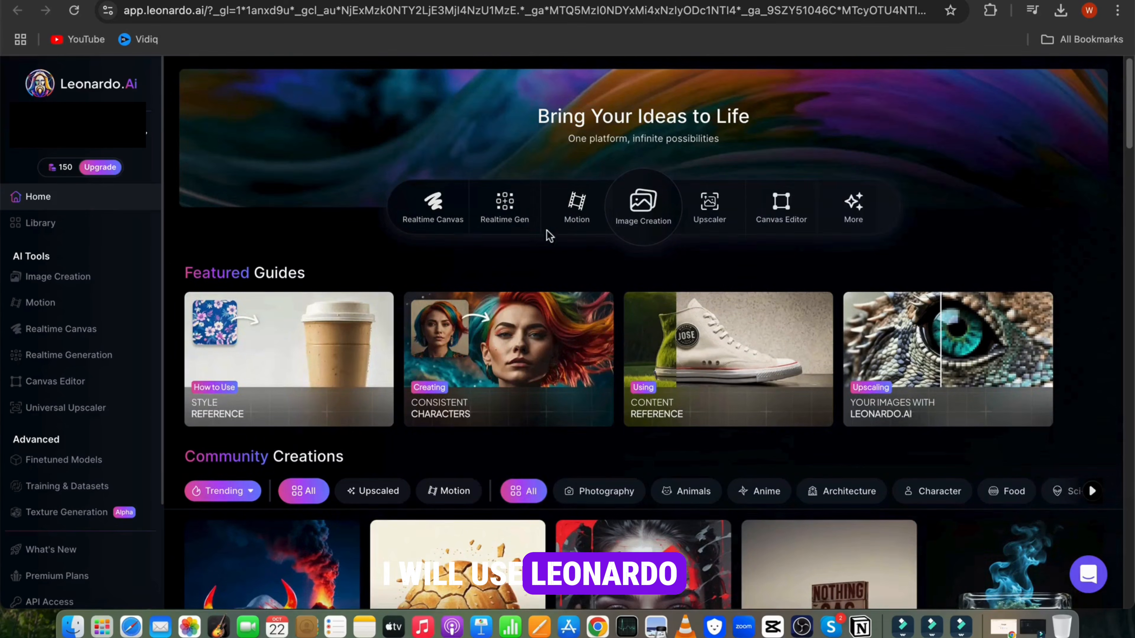
click(642, 210)
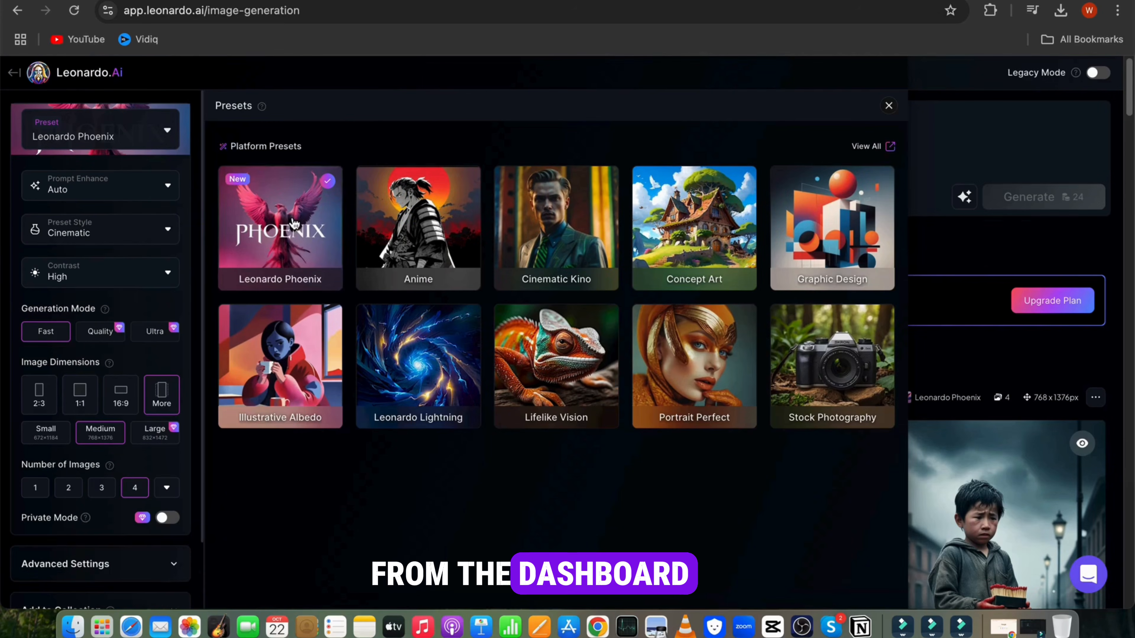
- Generate the podcast studio images with Prompt Enhance set to Auto and the preset style set to Dynamic
click(108, 183)
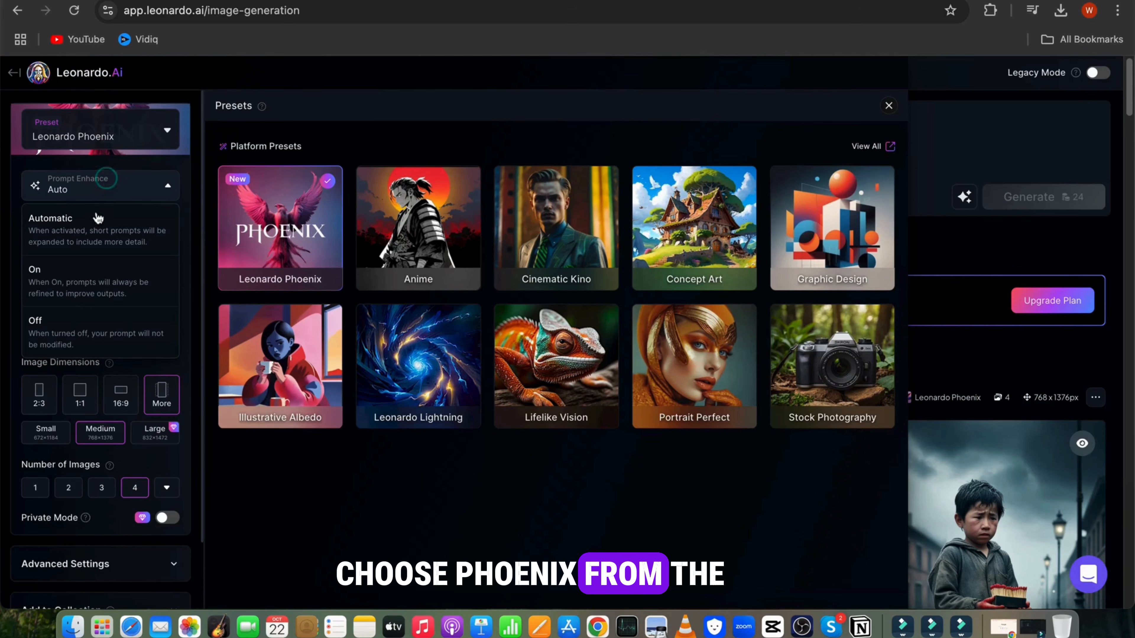
click(66, 220)
click(116, 231)
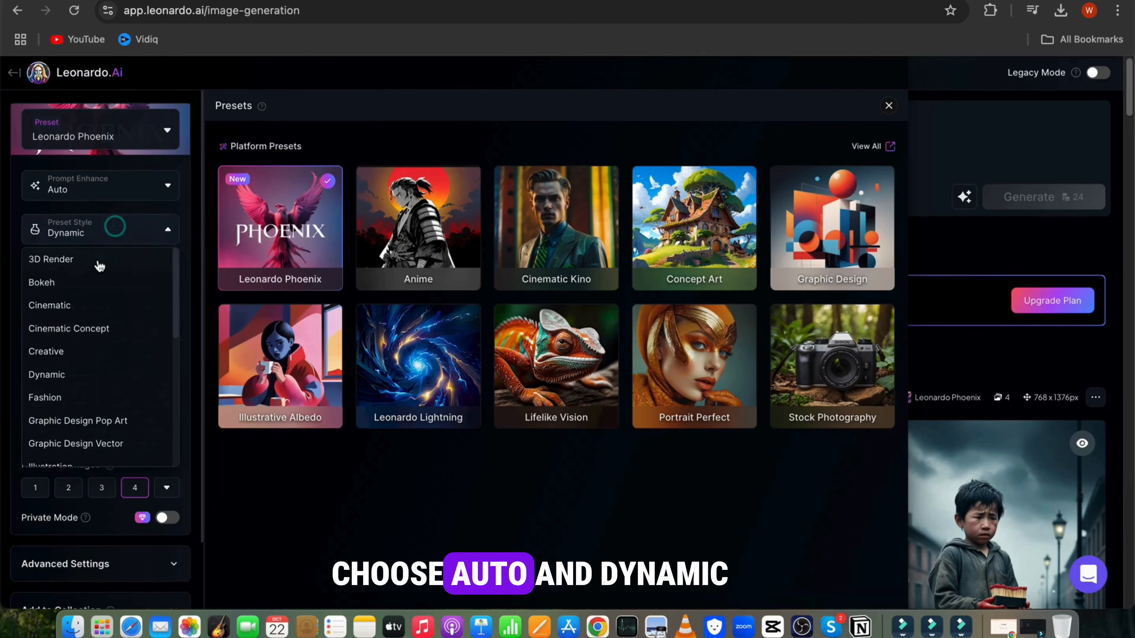
click(89, 230)
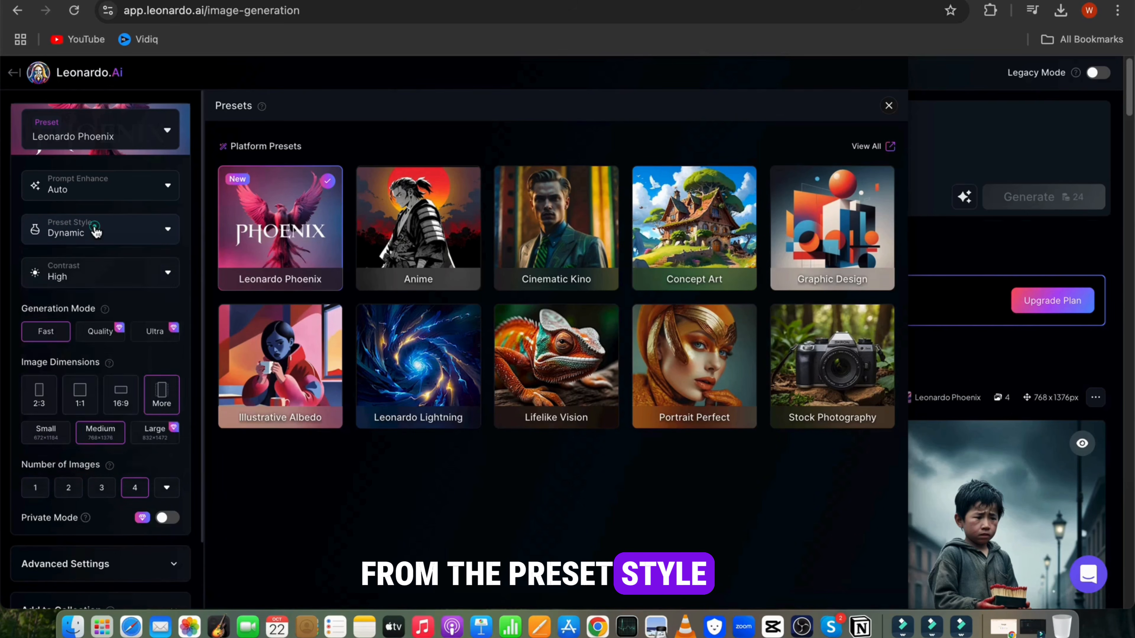
click(1053, 289)
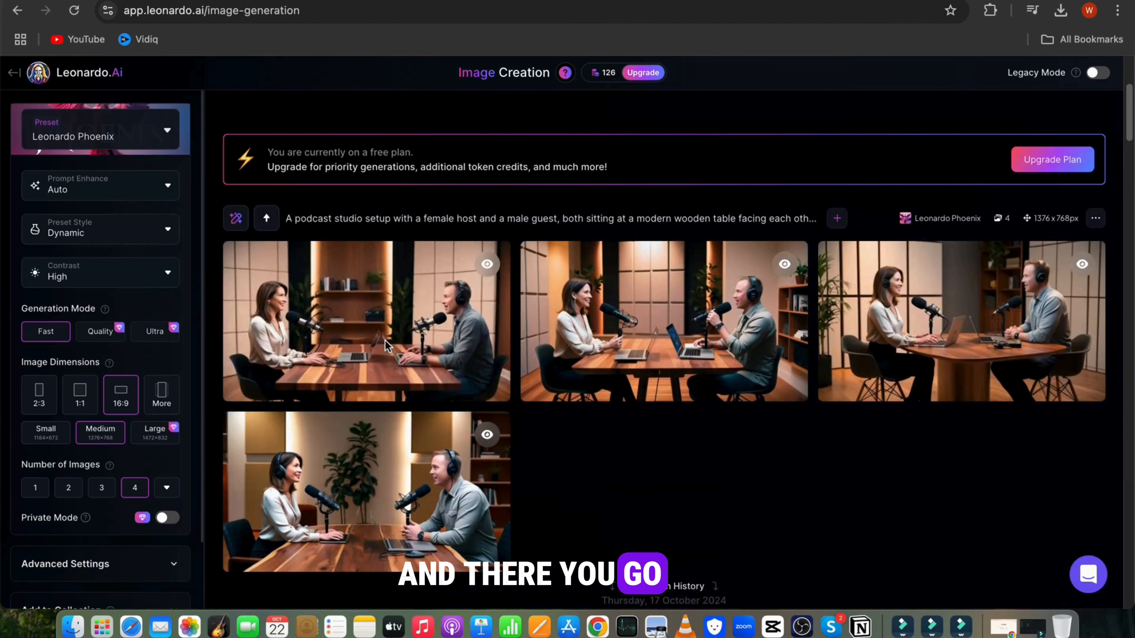
- Enlarge the first generated podcast image and compare it with the other variations
click(385, 342)
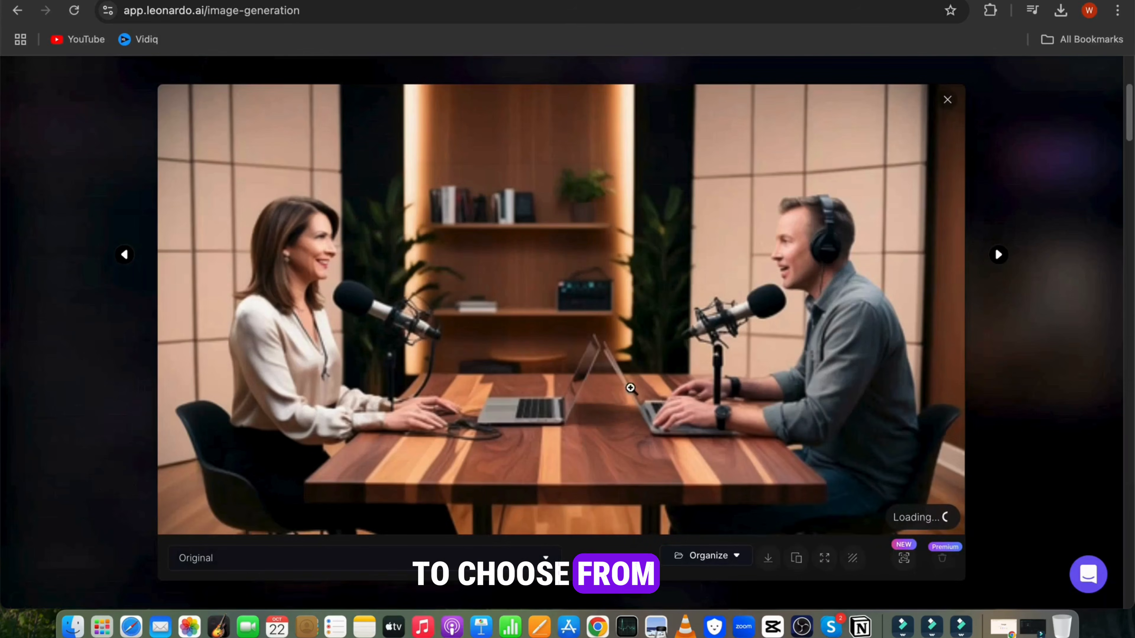
click(997, 255)
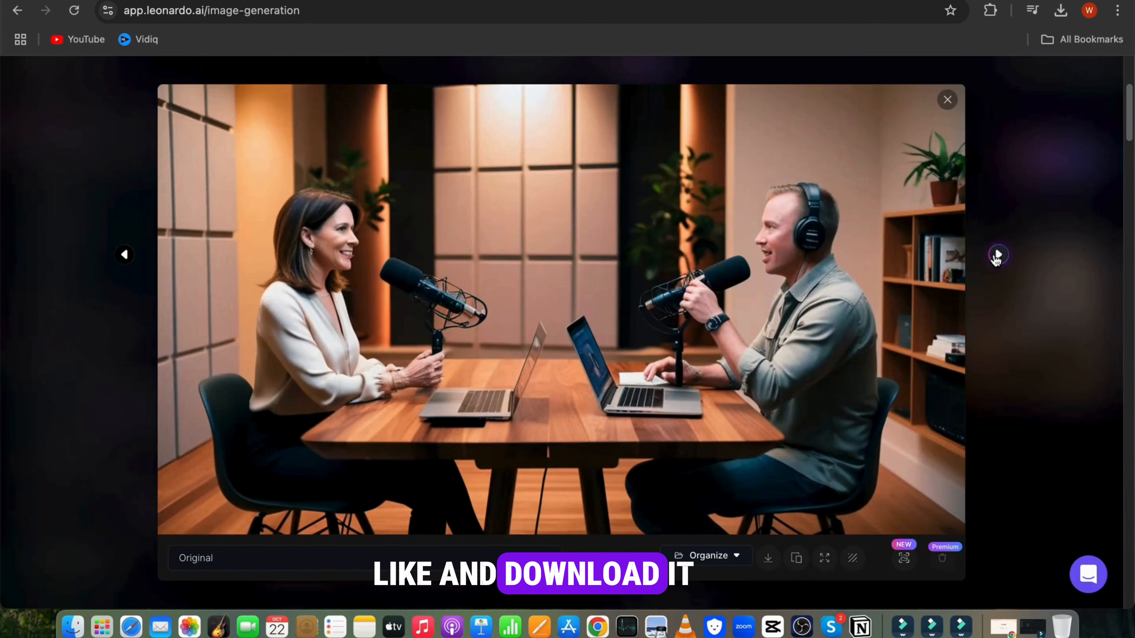
click(997, 255)
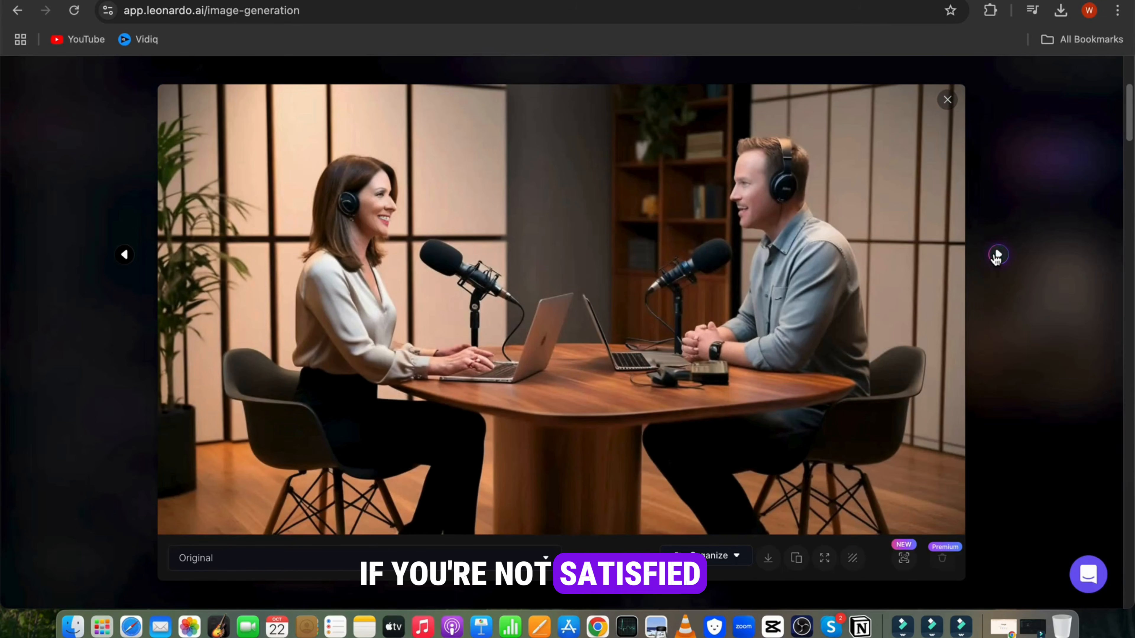
click(997, 256)
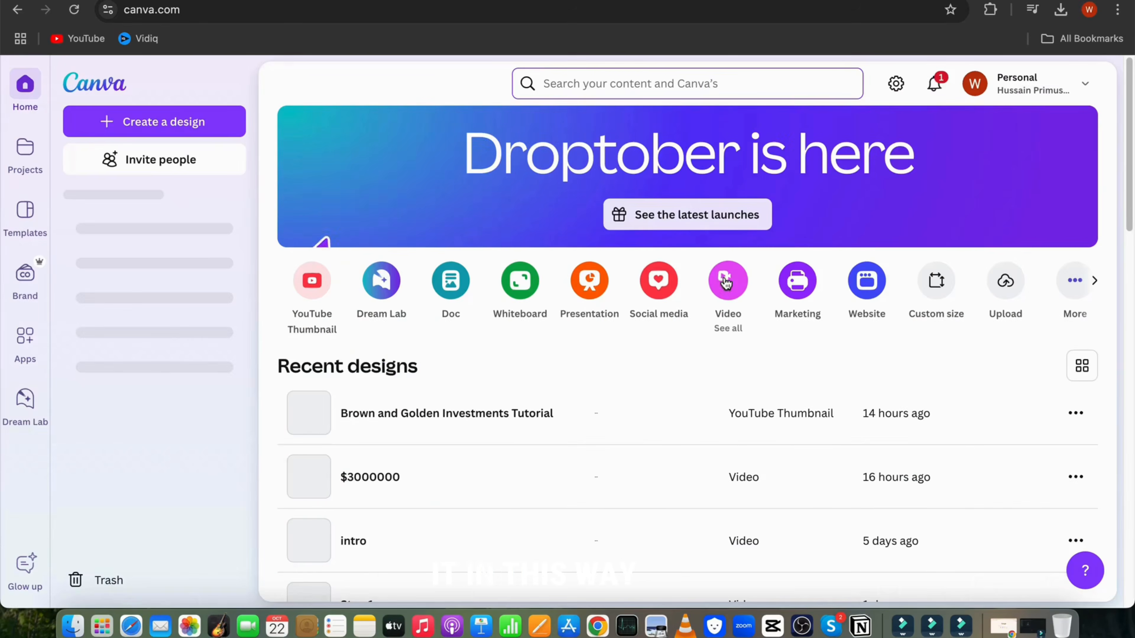
- Create a blank YouTube video design in Canva
click(726, 283)
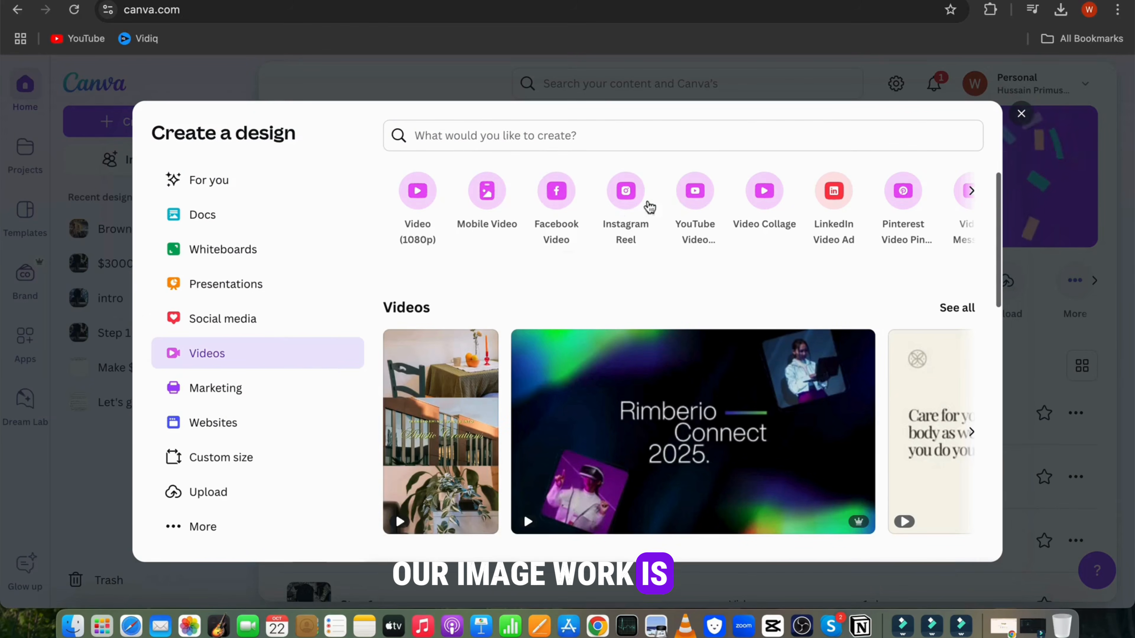
click(711, 199)
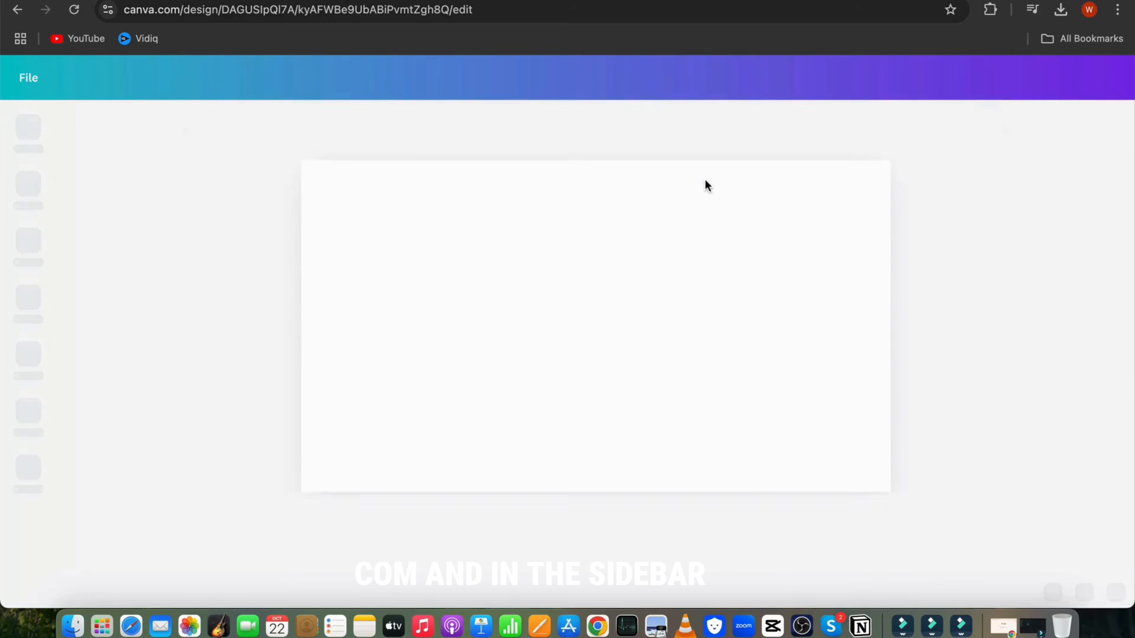
- Search the elements for "sound wave" and limit the results to graphics
click(172, 129)
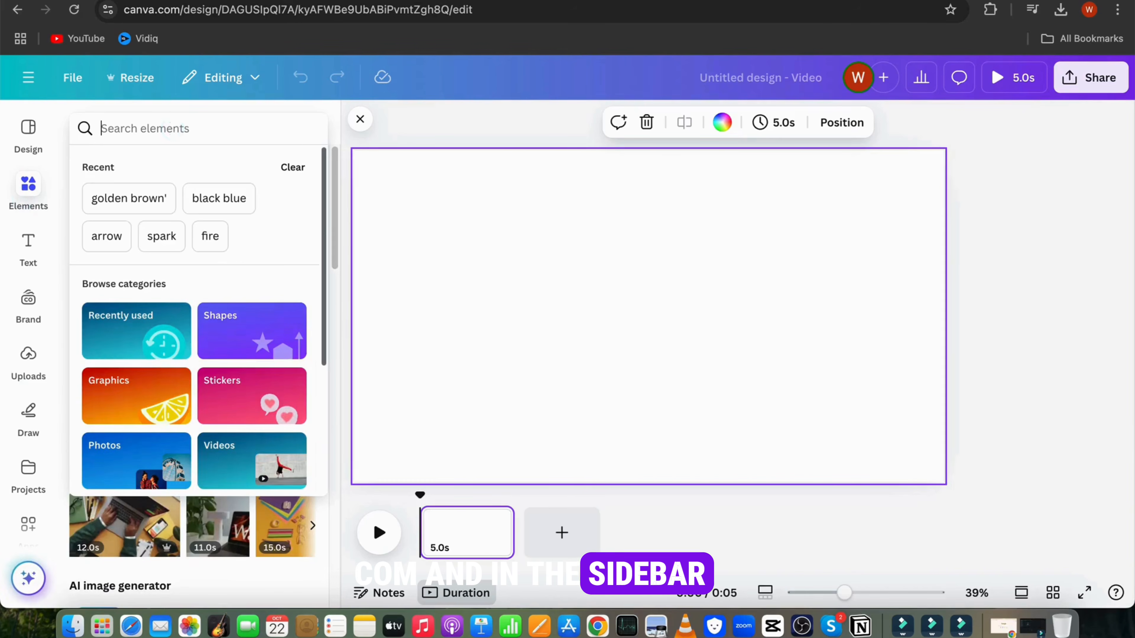
text(sound w)
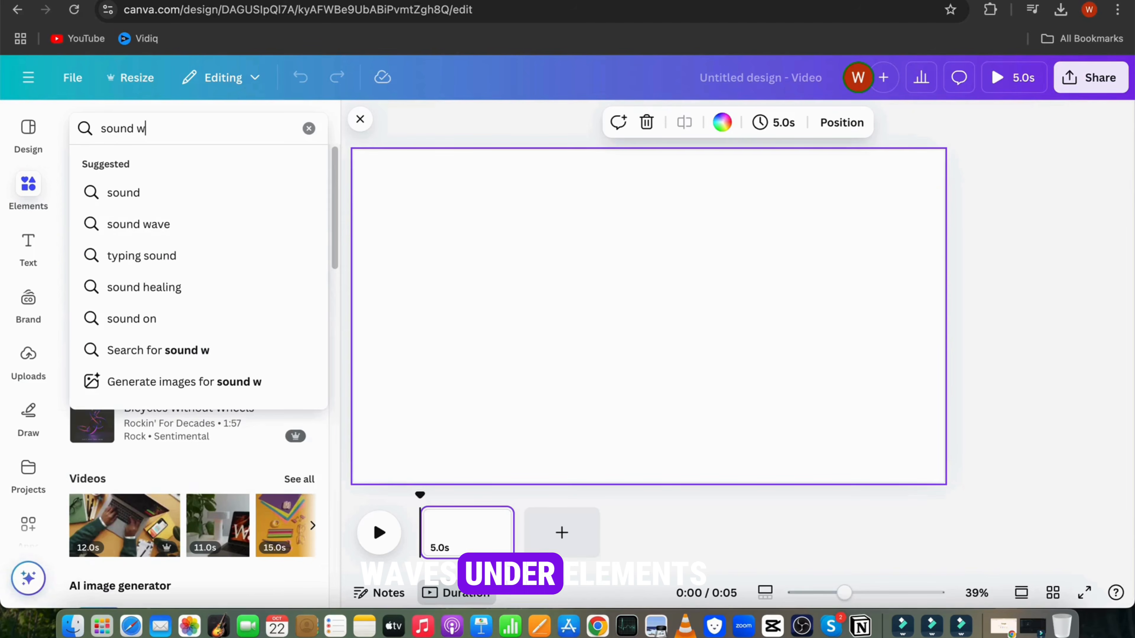
text(ave)
key(Return)
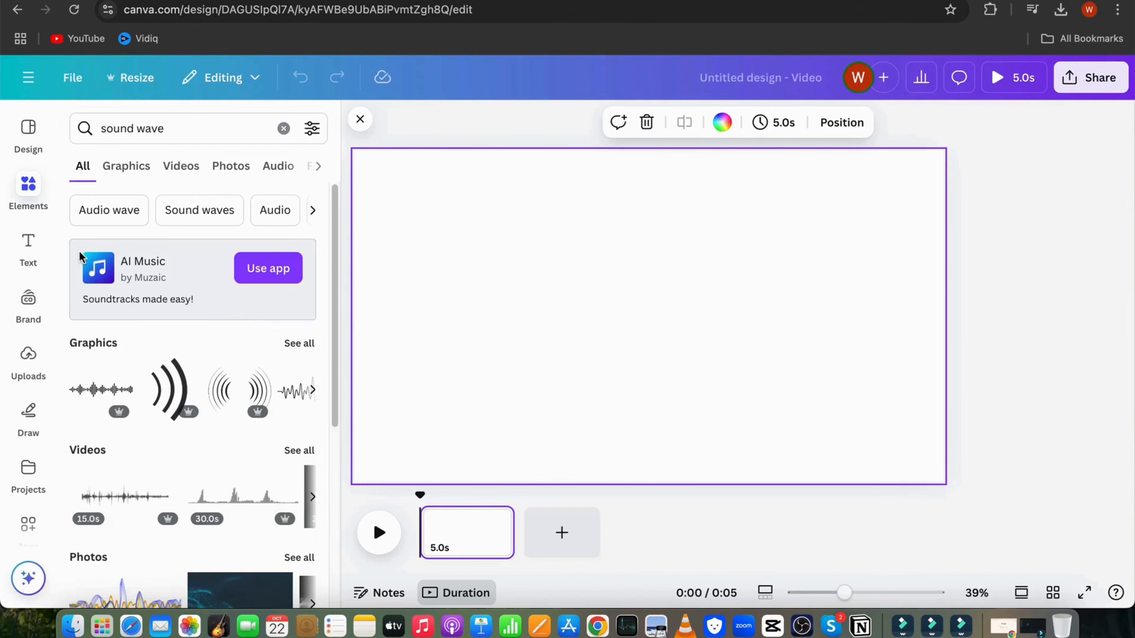
click(135, 171)
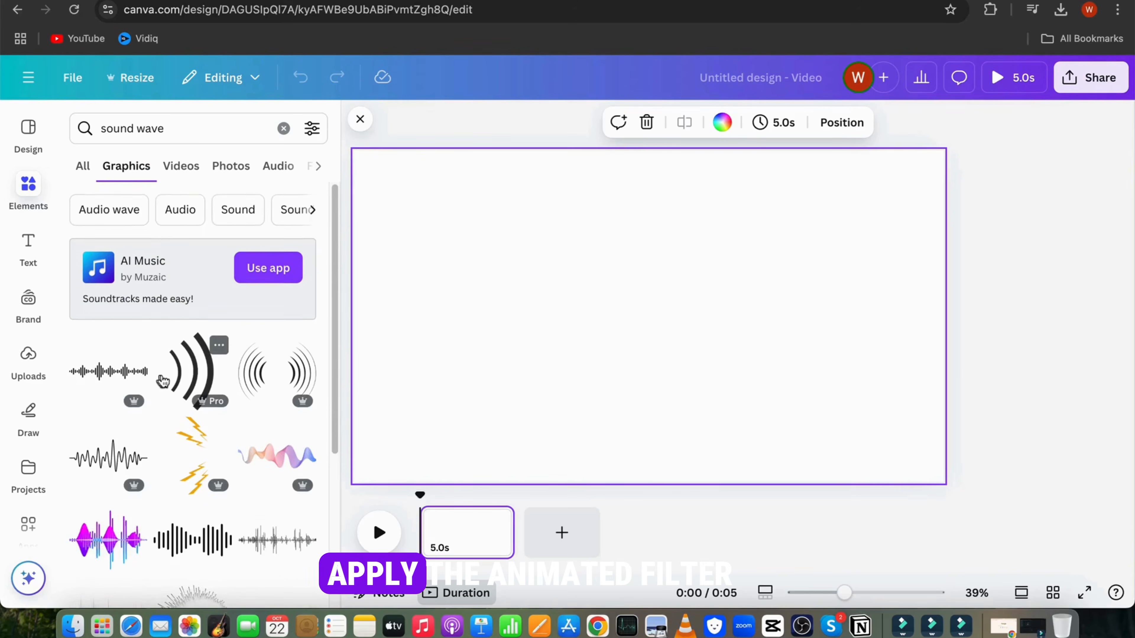
- Filter the sound wave graphics to animated ones and add the pink and blue waveform to the page
scroll(163, 380, down, 5)
click(311, 129)
scroll(213, 299, down, 1)
click(136, 385)
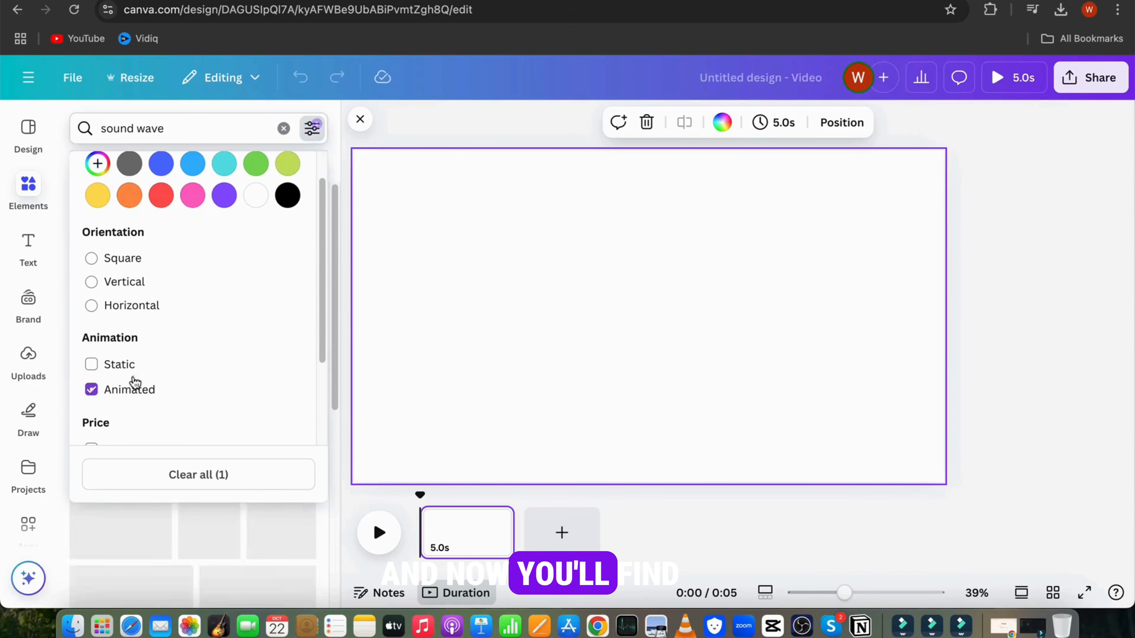
click(372, 304)
click(106, 398)
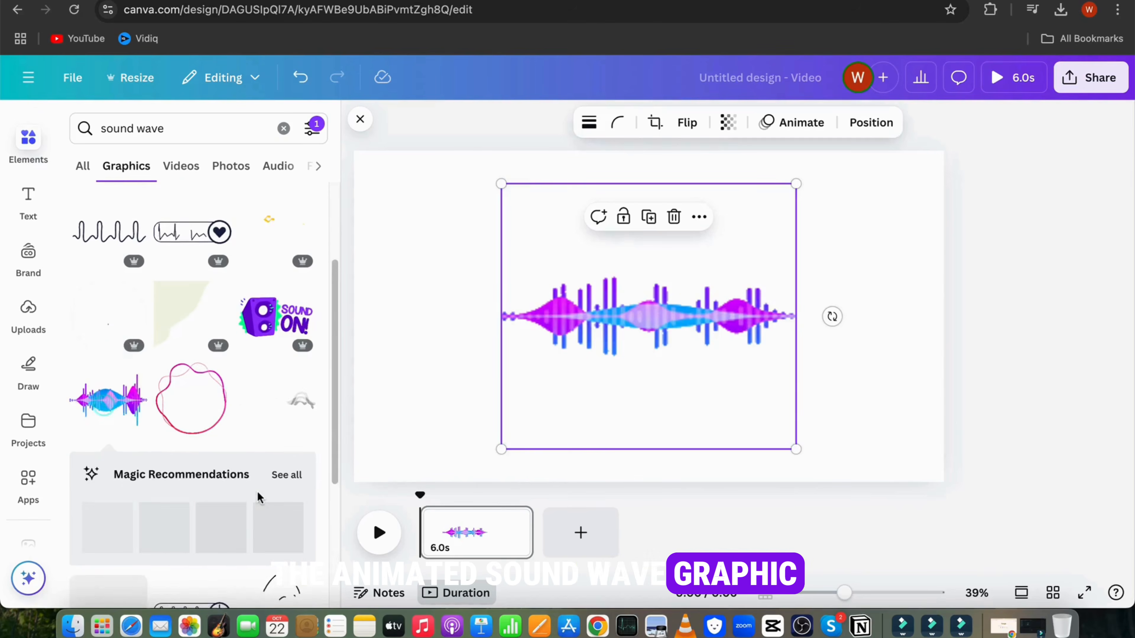
scroll(260, 498, down, 10)
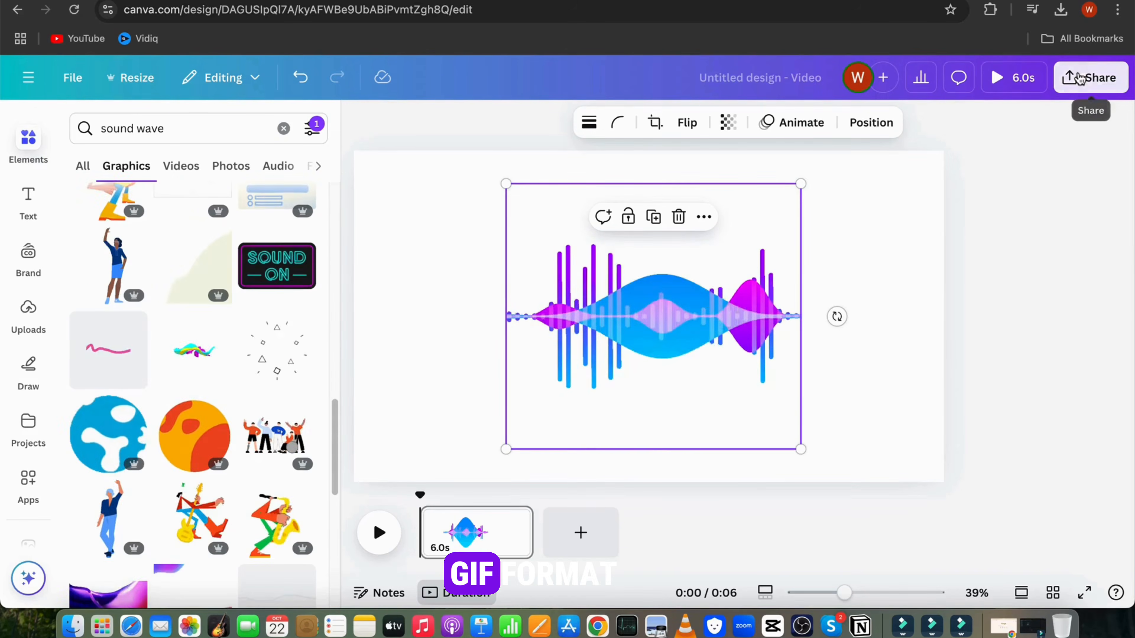
- Download the sound wave design as a GIF with a transparent background
click(1080, 79)
click(846, 393)
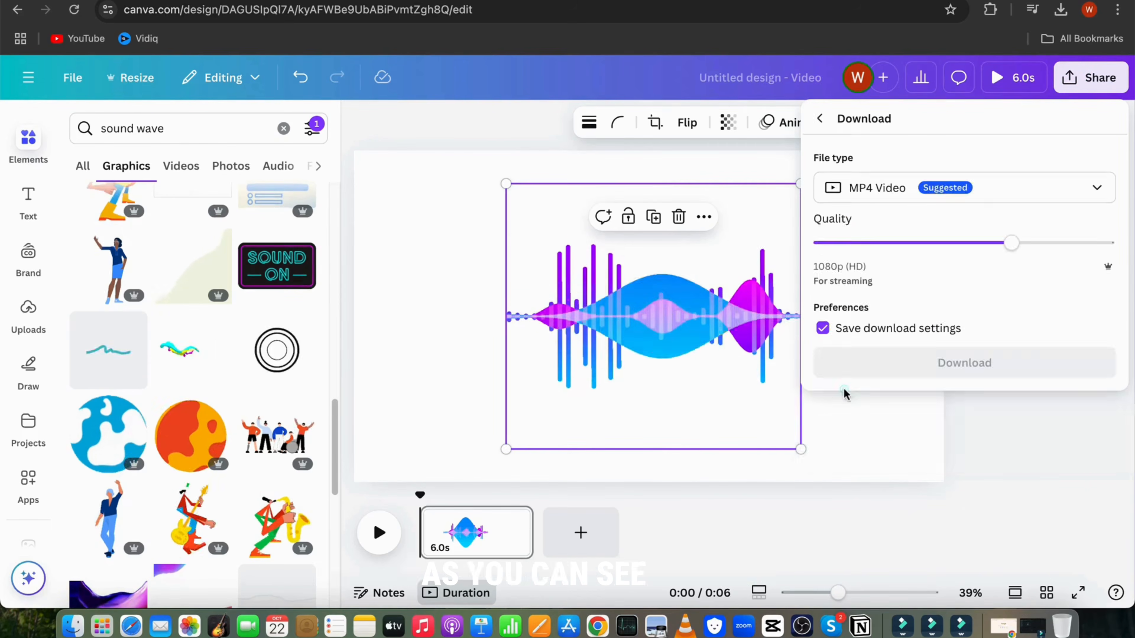
click(1092, 186)
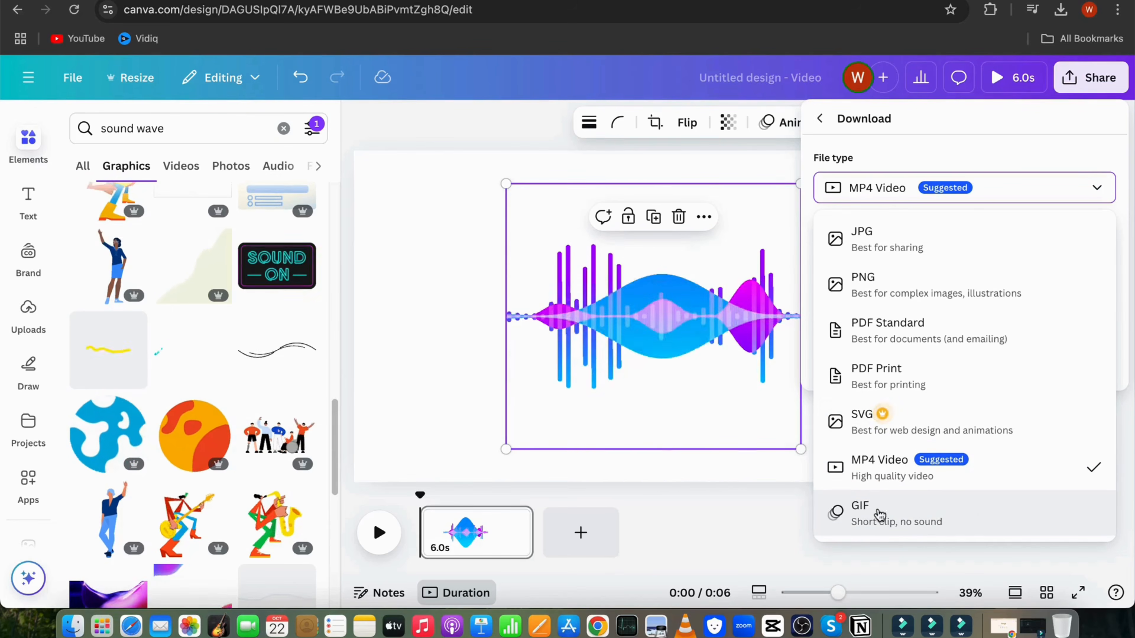
click(900, 515)
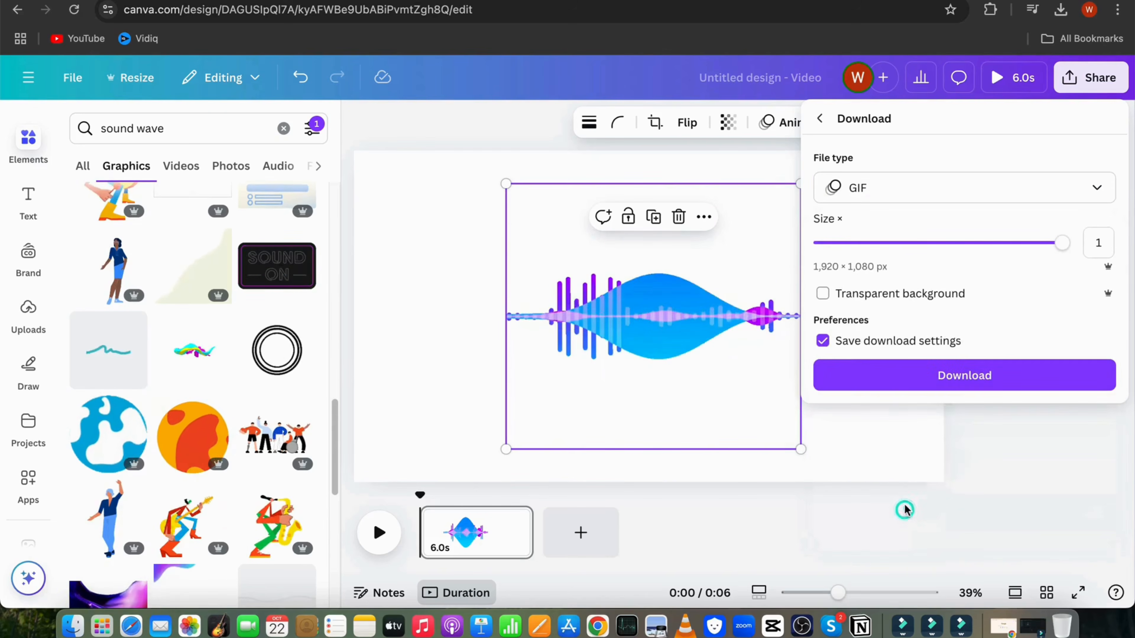
click(821, 294)
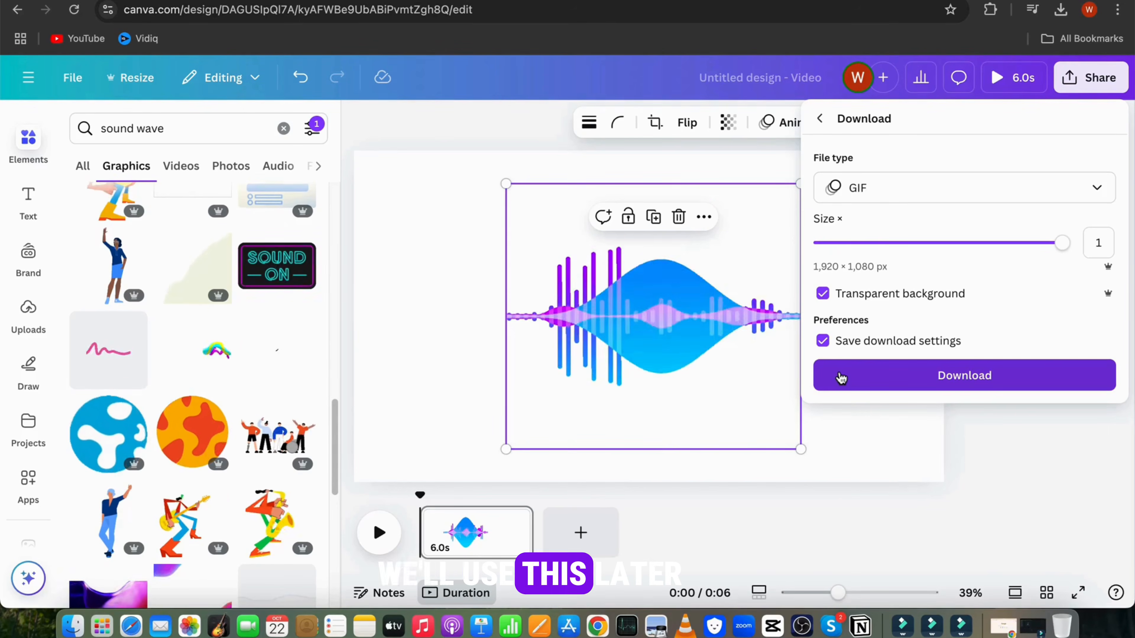
click(841, 378)
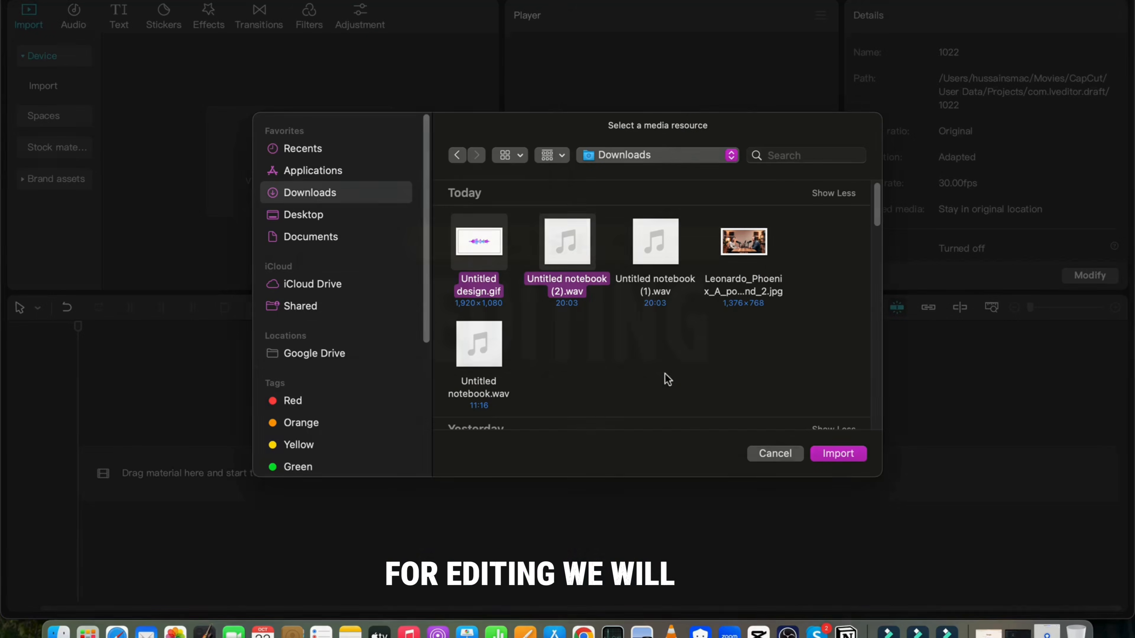
- Import Untitled design.gif, Untitled notebook (2).wav and the Leonardo podcast image into the CapCut project
super+click(764, 251)
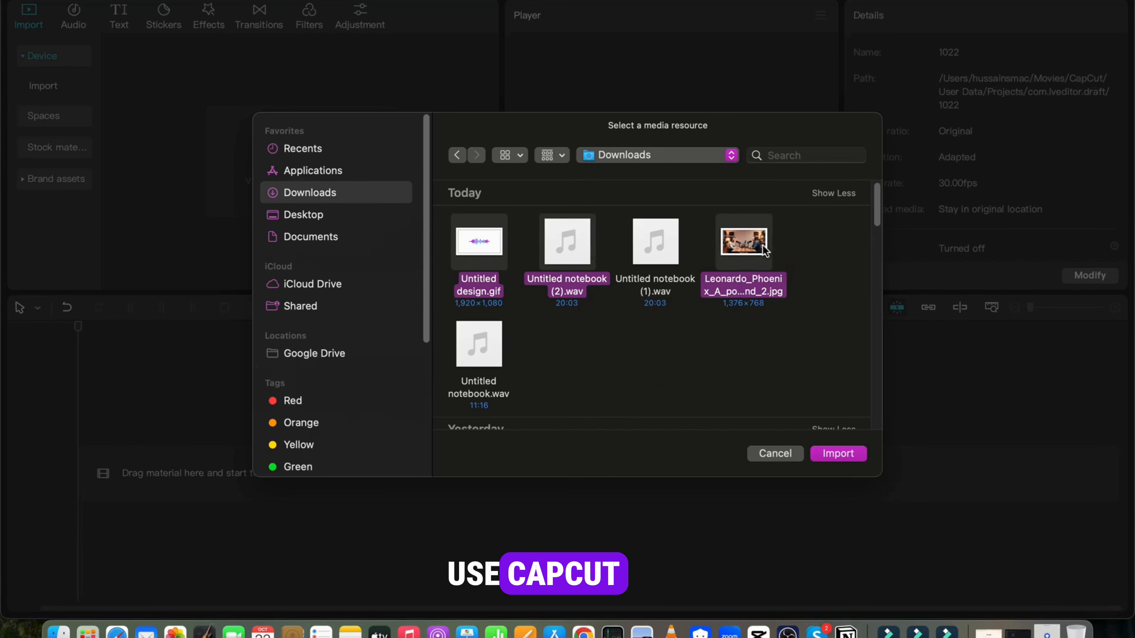
click(848, 454)
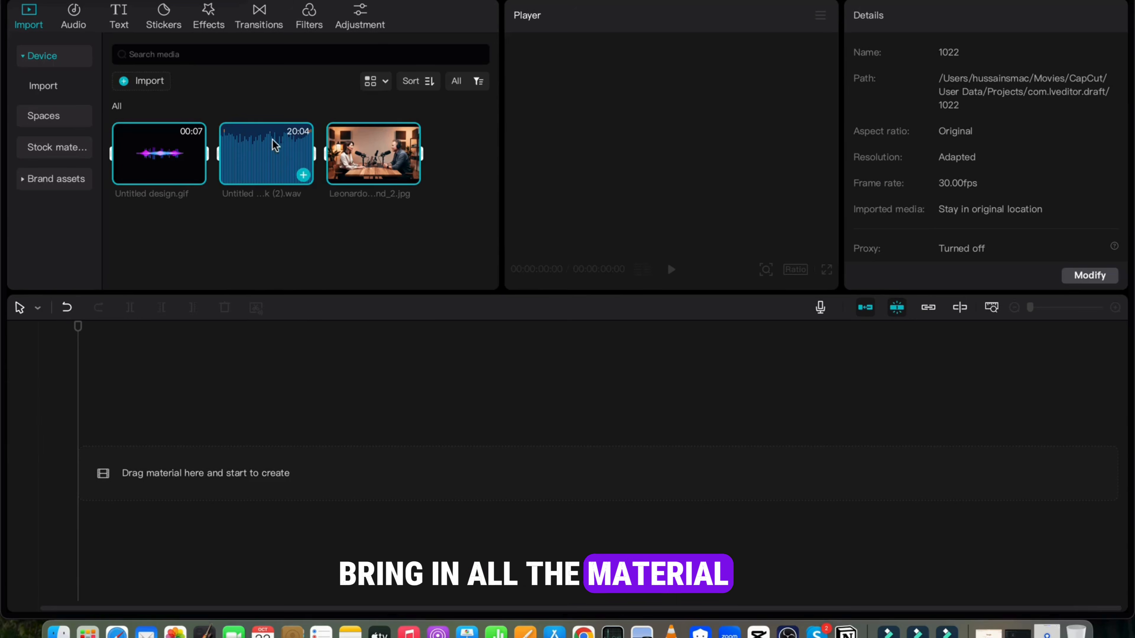
- Place Untitled notebook (2).wav on the timeline as the only clip and review its voice changer and basic audio settings
drag(275, 145, 140, 492)
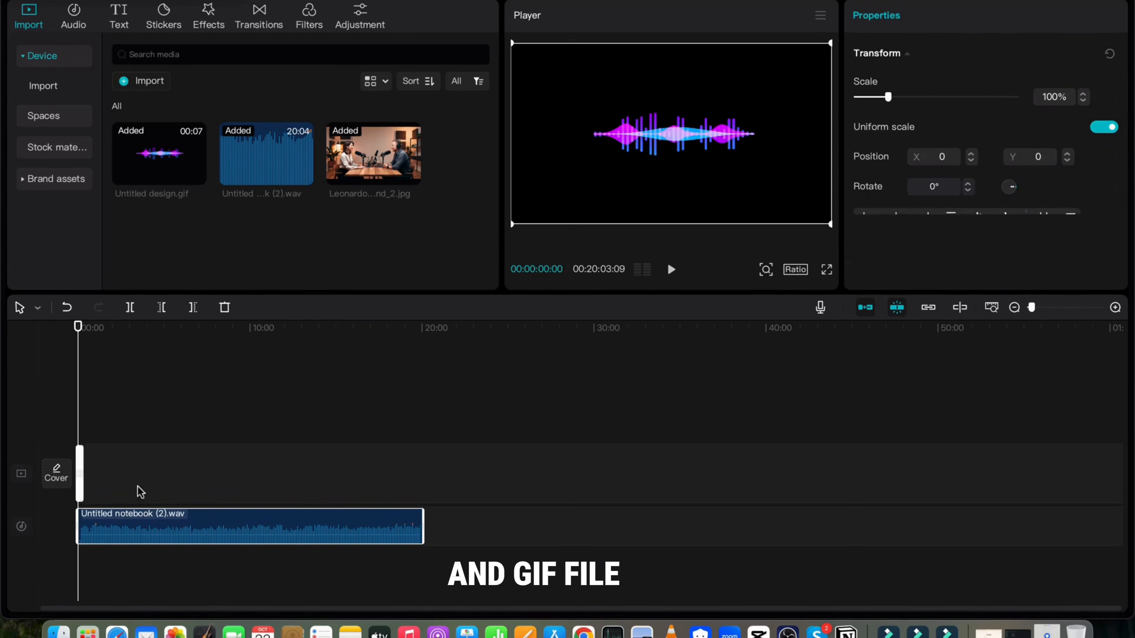
click(1041, 307)
click(307, 531)
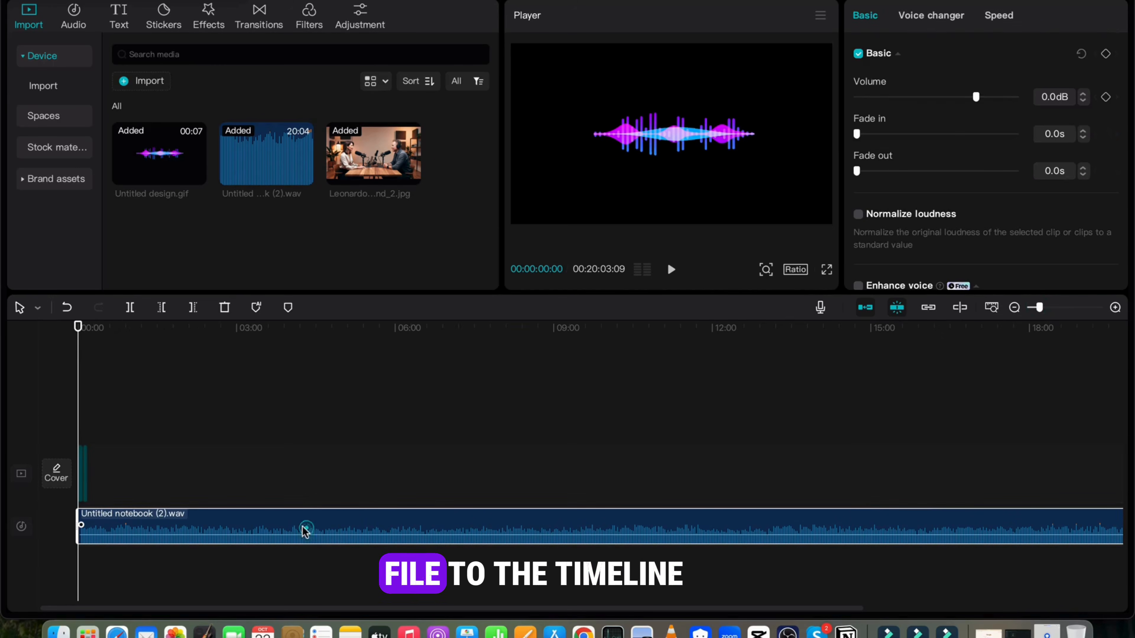
click(169, 519)
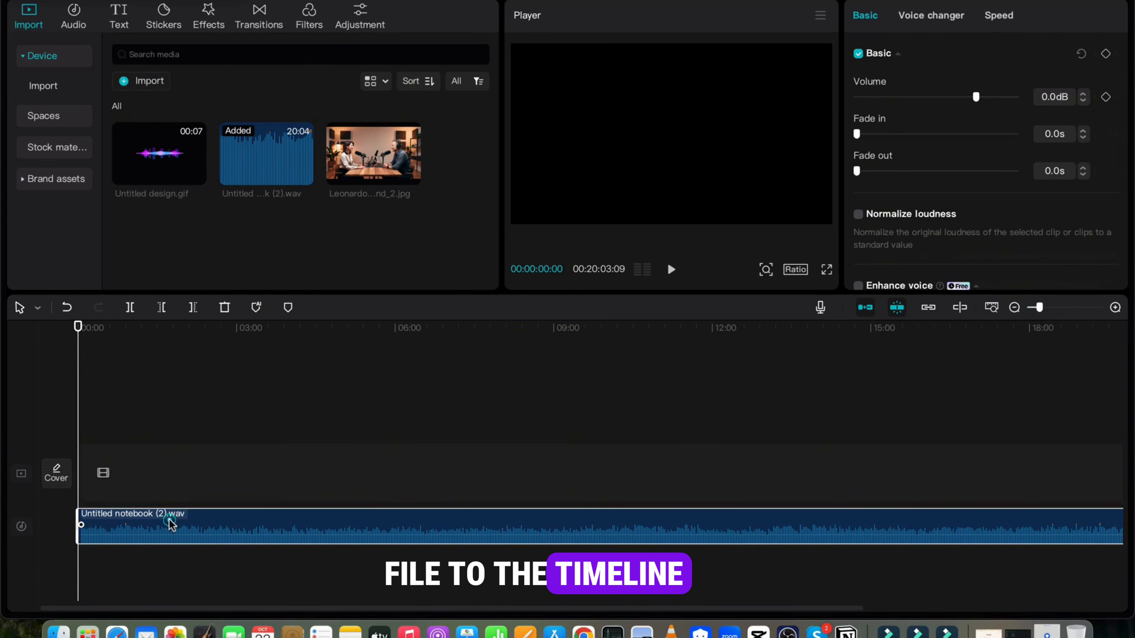
click(911, 16)
click(865, 15)
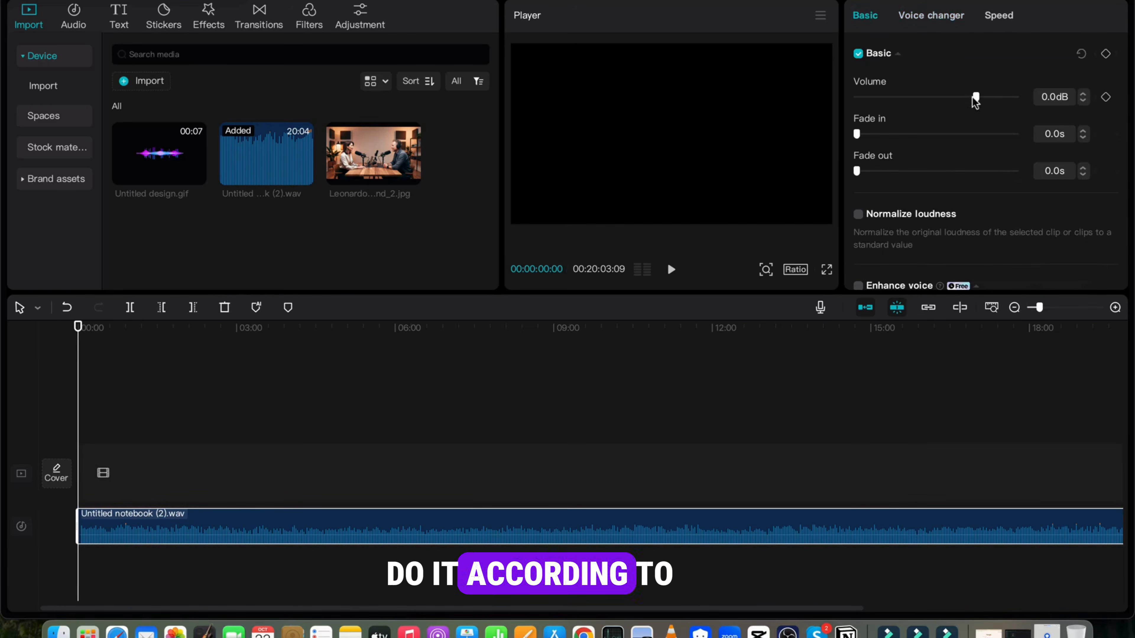
- Add the Leonardo podcast image to the main track above the audio and extend it to about 19:57
drag(368, 159, 152, 498)
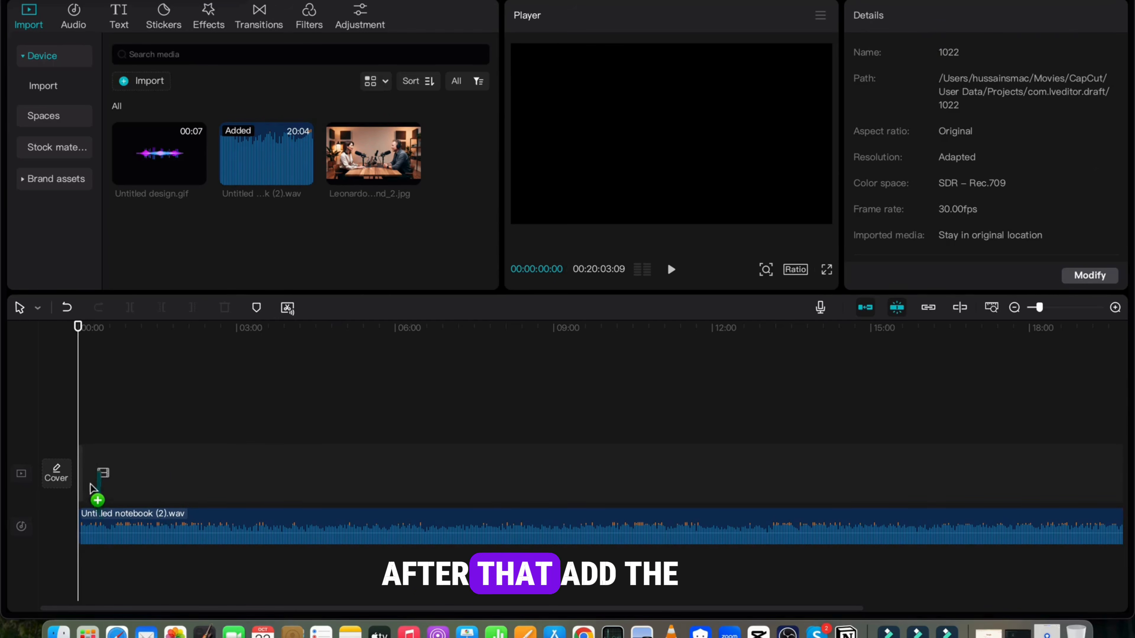
drag(81, 478, 281, 474)
scroll(395, 489, left, 10)
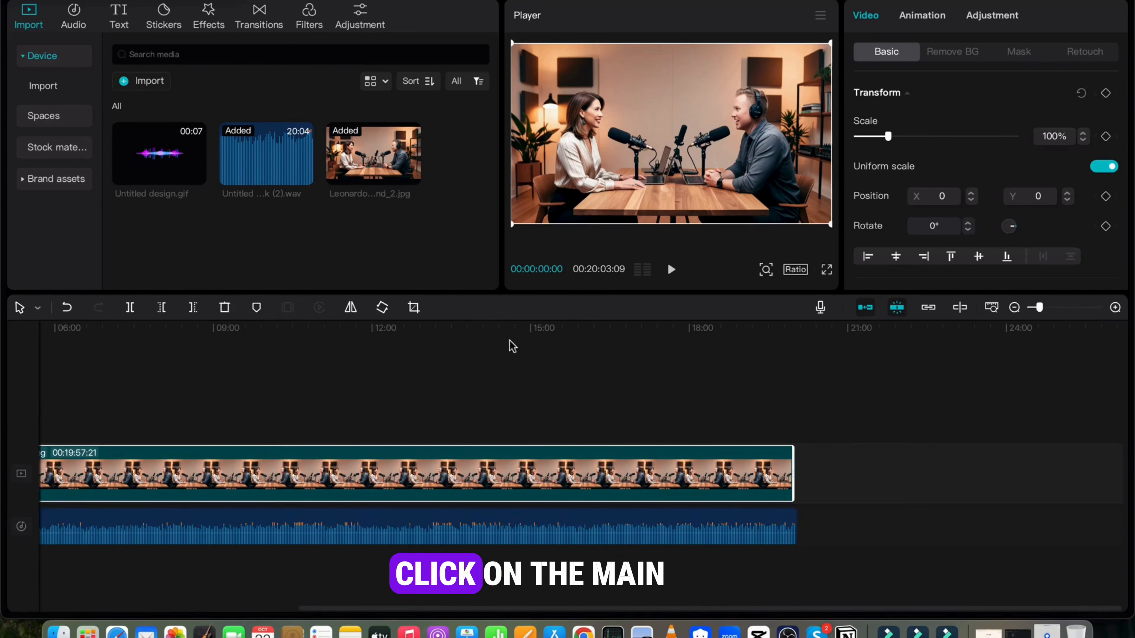
scroll(315, 443, left, 5)
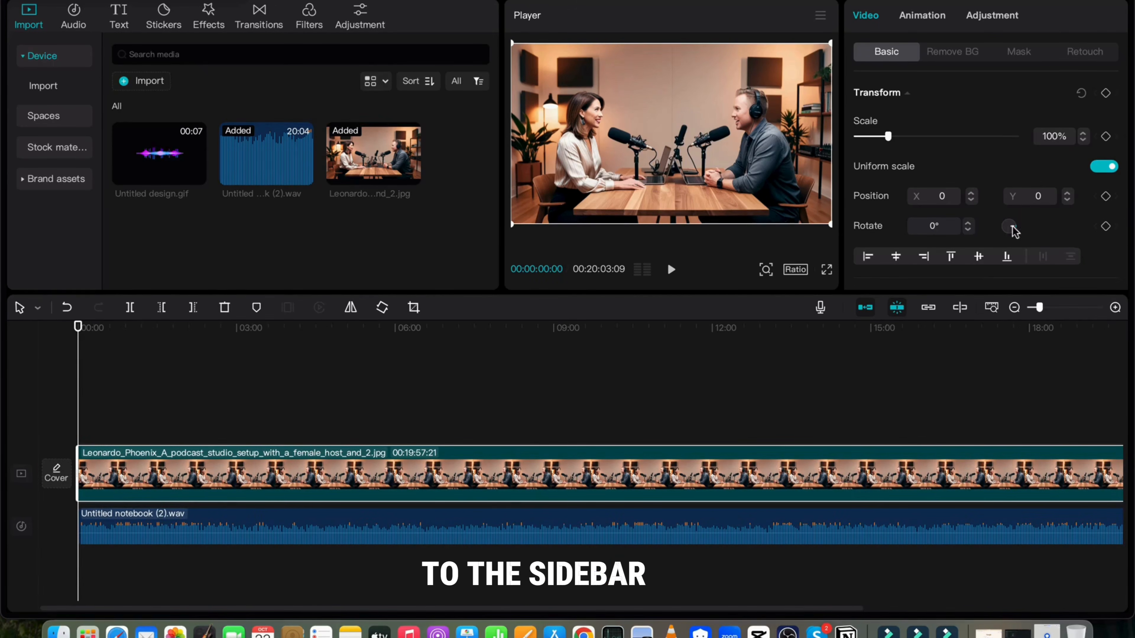
- Set the vignette adjustment of the Leonardo podcast image to 25
click(983, 18)
scroll(953, 188, down, 10)
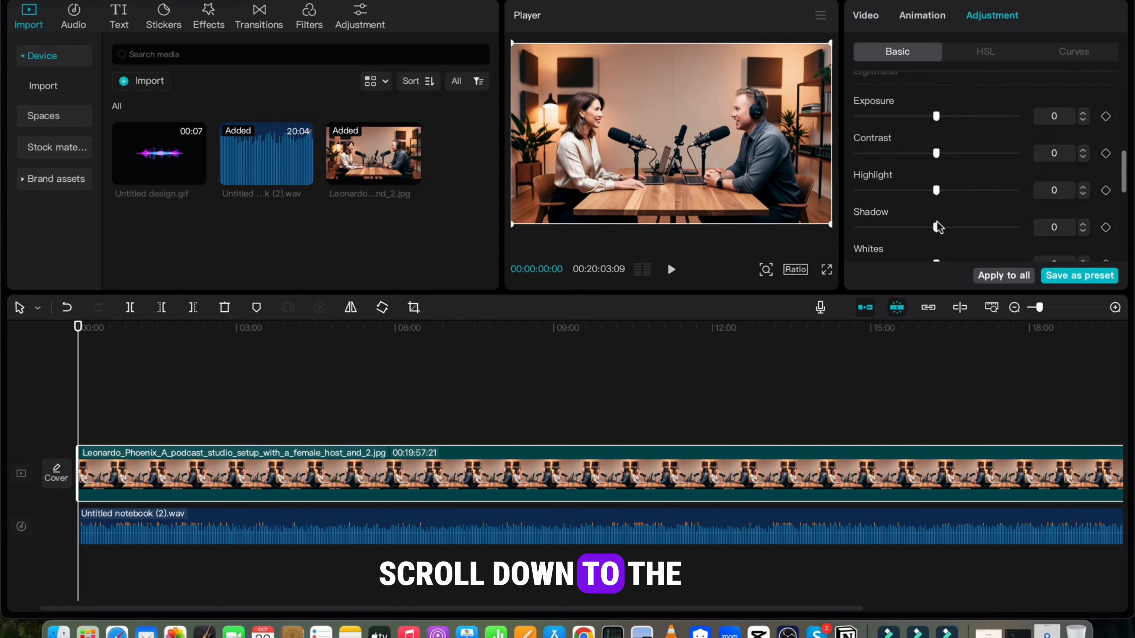
scroll(938, 227, down, 8)
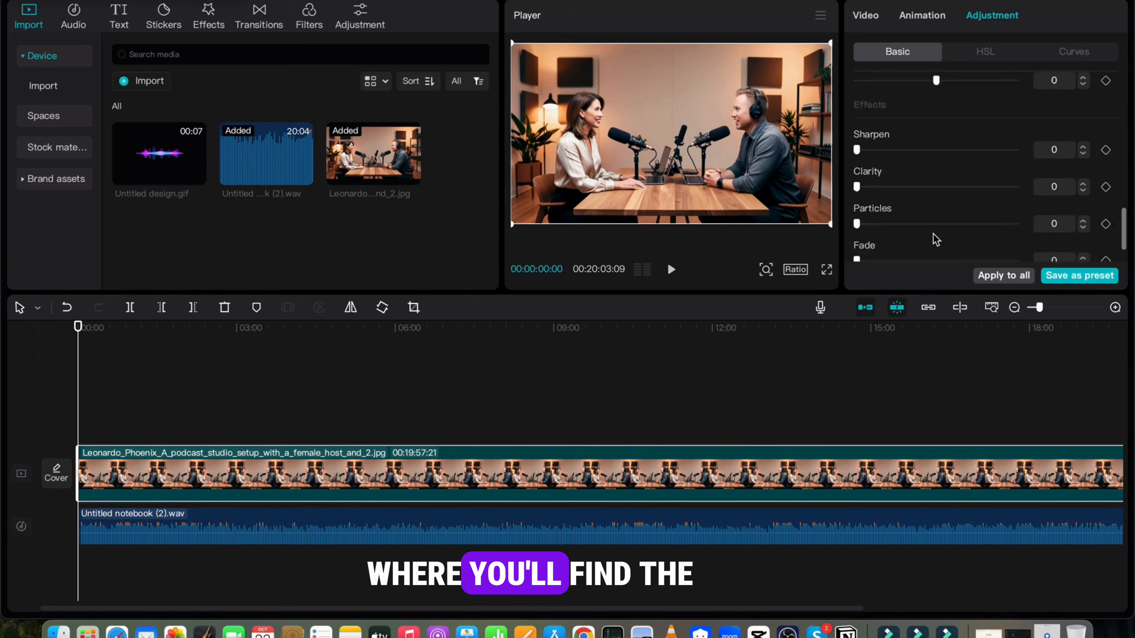
scroll(936, 240, down, 2)
drag(937, 253, 974, 253)
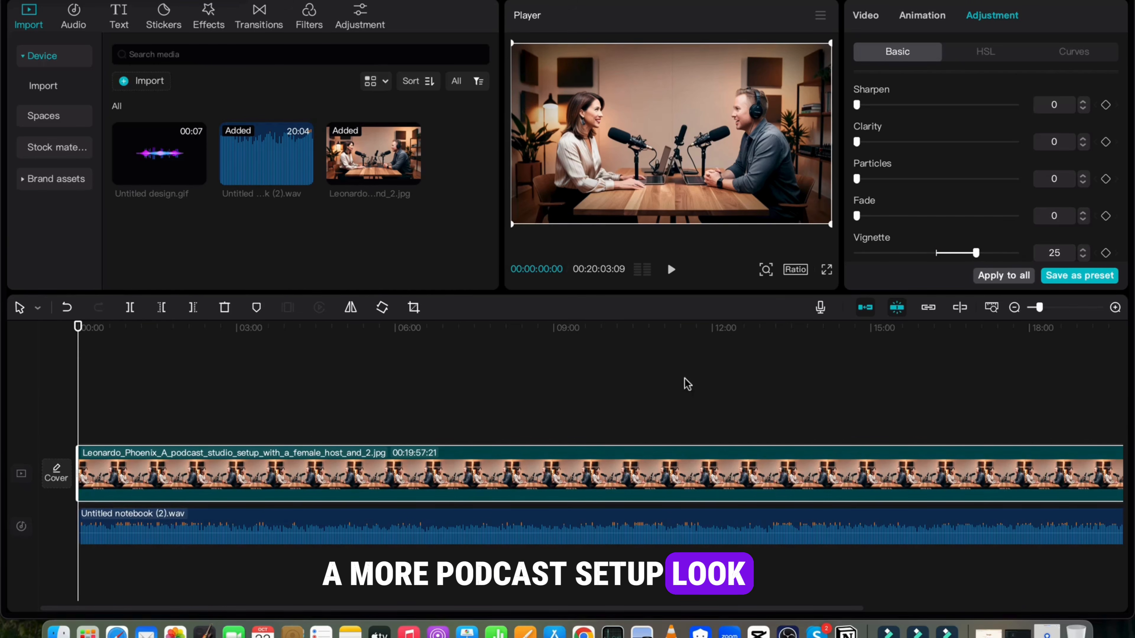
click(625, 400)
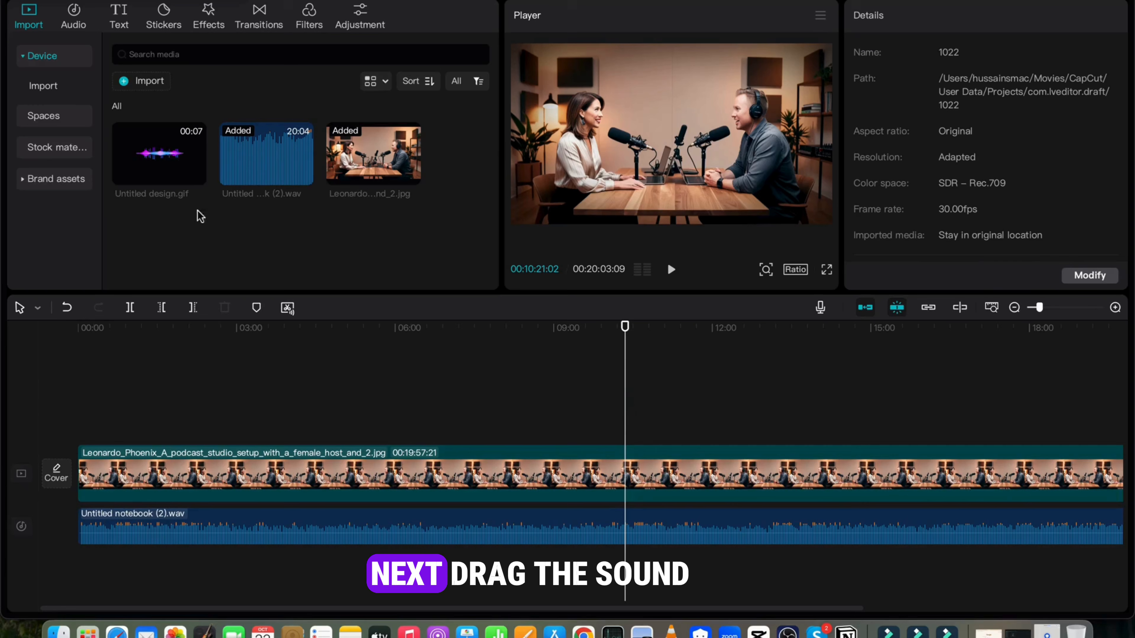
- Place Untitled design.gif on a track above the image, extend it to about 19:57, and position it scaled down between the two hosts
mouse_move(152, 200)
mouse_down()
mouse_move(110, 403)
mouse_move(87, 422)
mouse_move(1113, 424)
mouse_move(185, 404)
mouse_up()
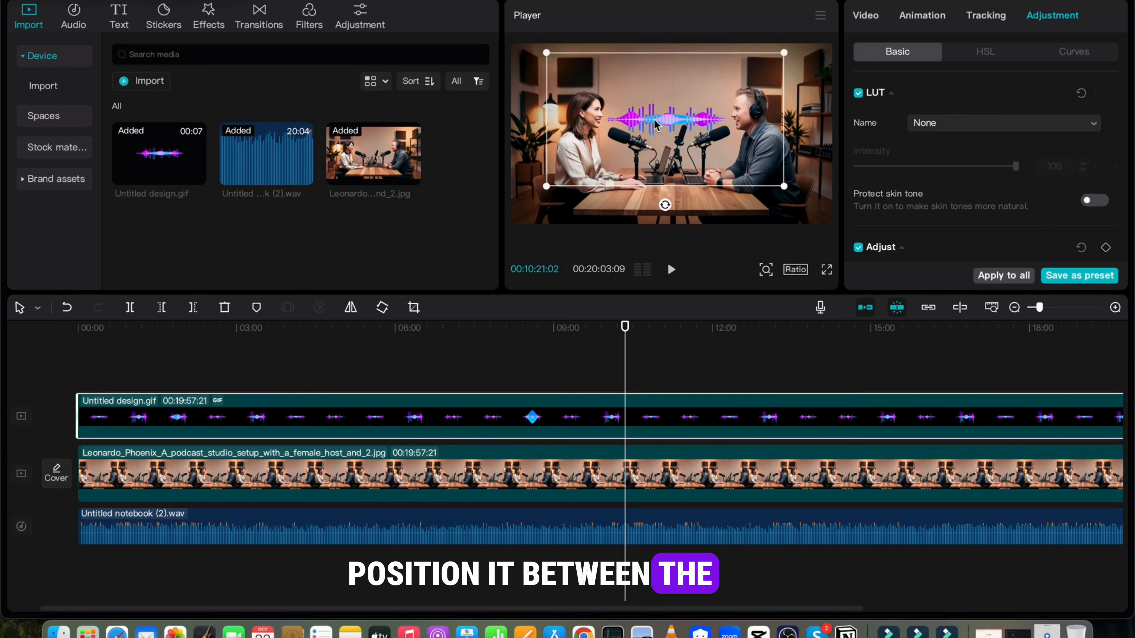
drag(656, 125, 657, 128)
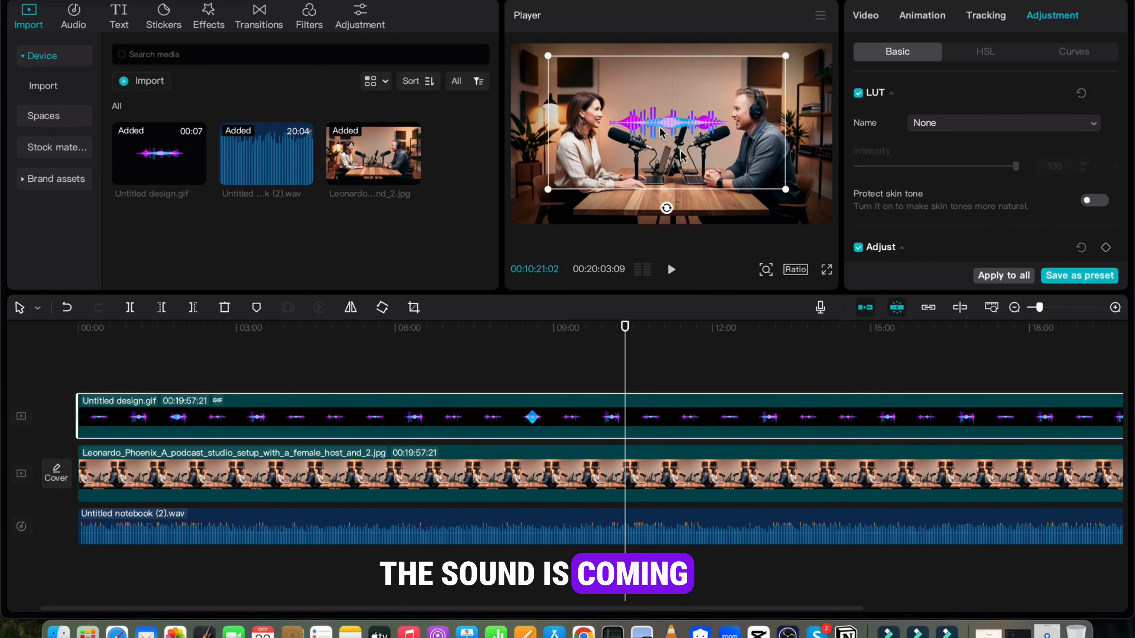
drag(786, 188, 784, 185)
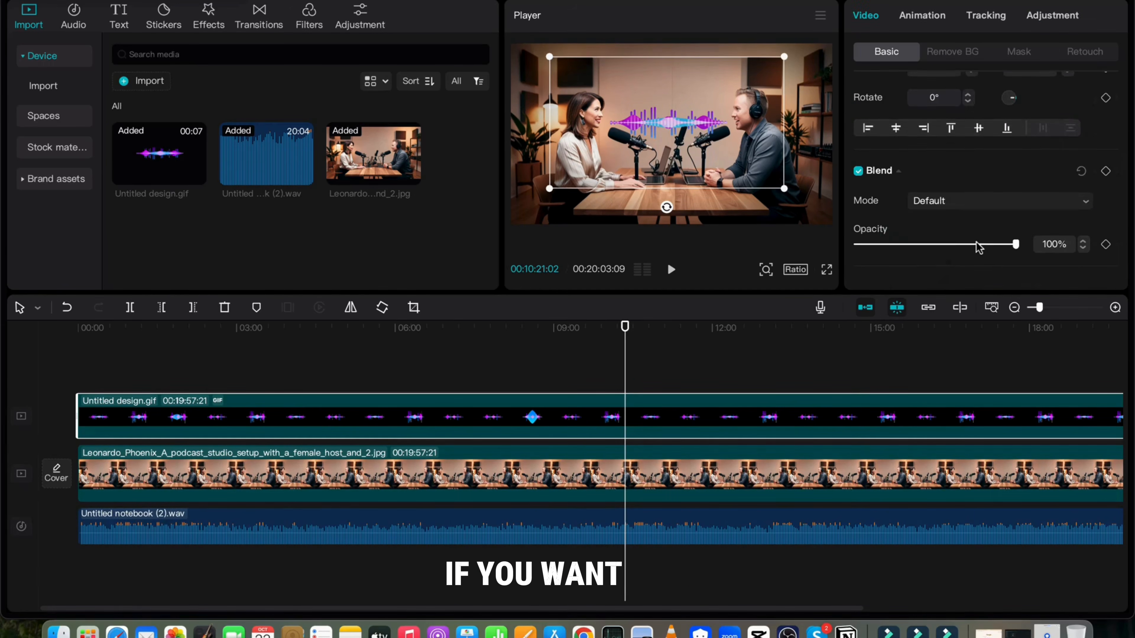
- Lower the sound wave GIF's opacity to 78% and return the playhead to the start of the timeline
click(976, 244)
mouse_move(991, 244)
mouse_down()
mouse_move(951, 245)
mouse_move(981, 244)
mouse_up()
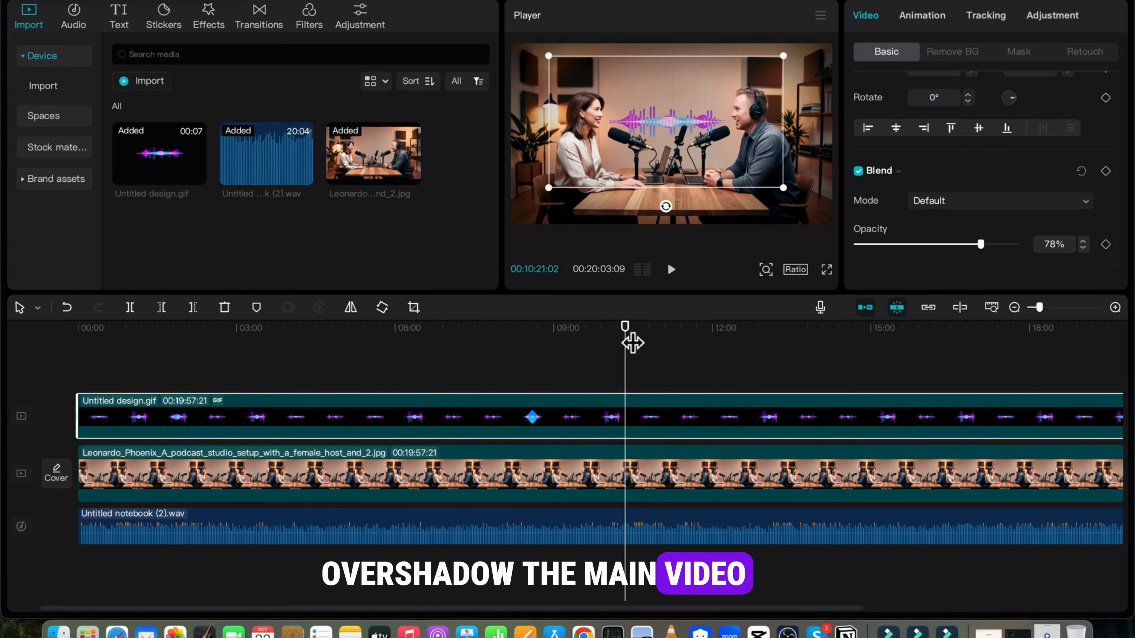
drag(633, 343, 77, 344)
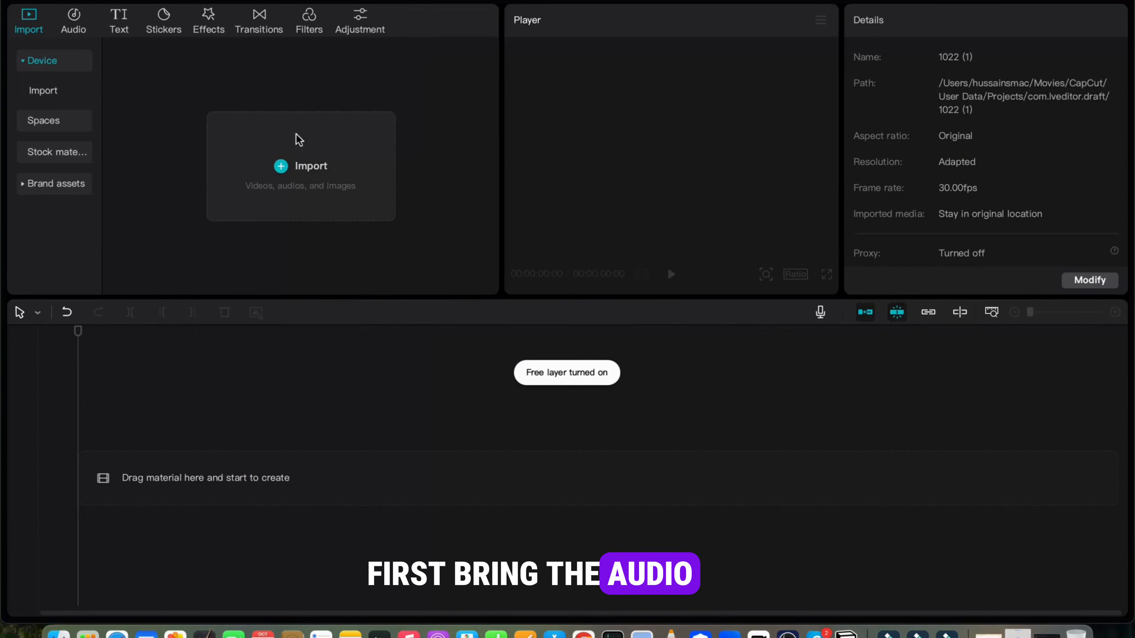
- Import Untitled notebook (2).wav into the empty project, place it on the timeline, and set its volume to 4.6 dB
click(278, 166)
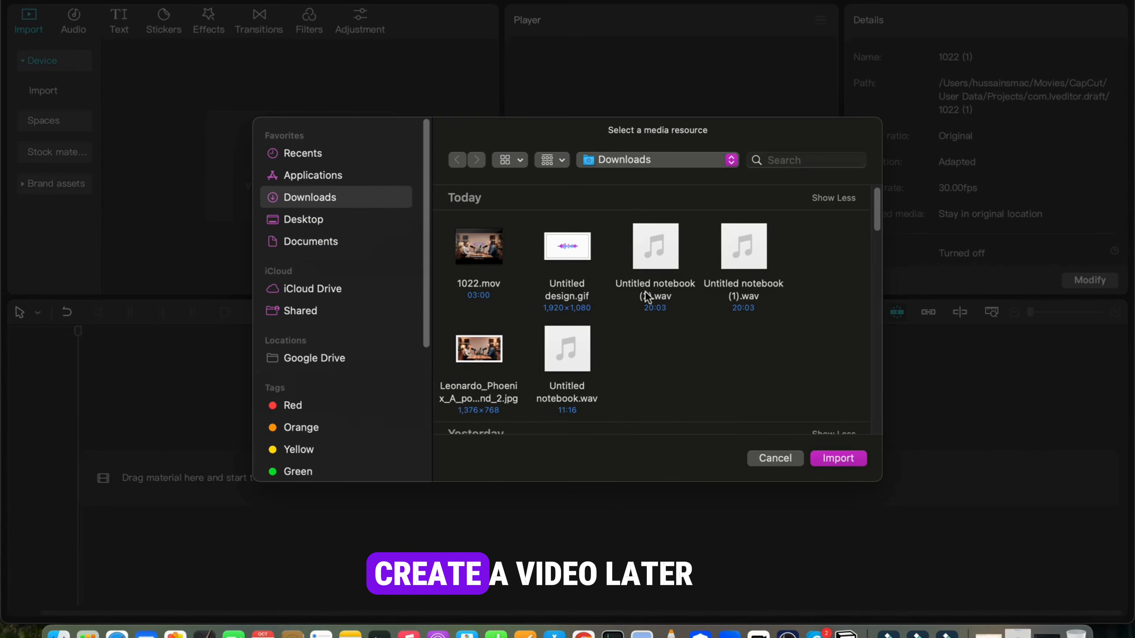
click(655, 250)
click(824, 463)
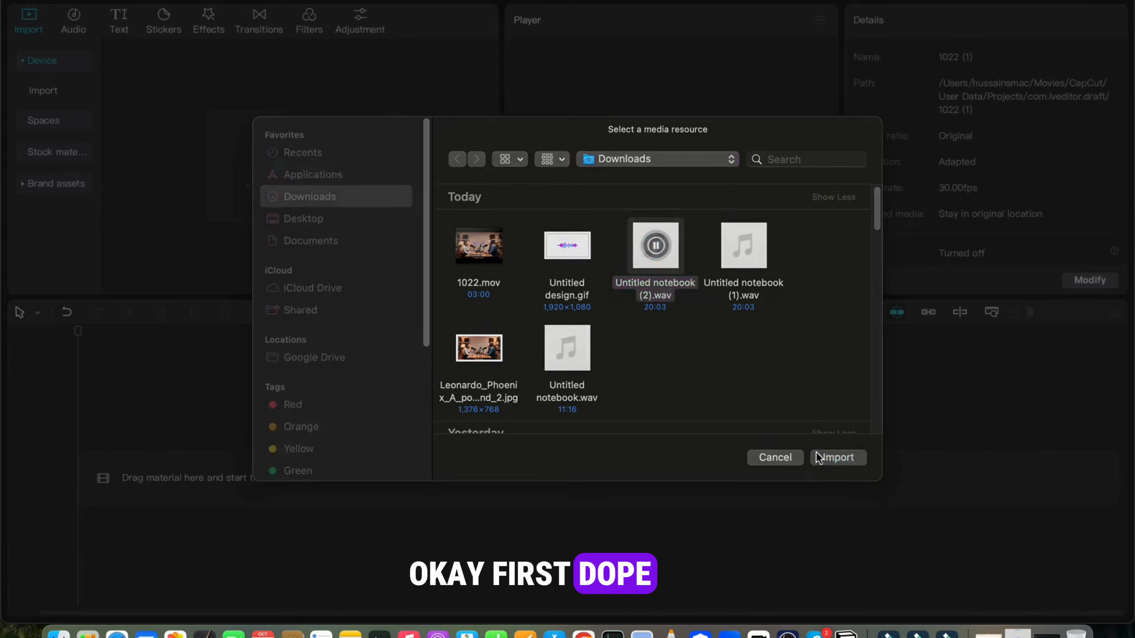
drag(167, 286, 120, 478)
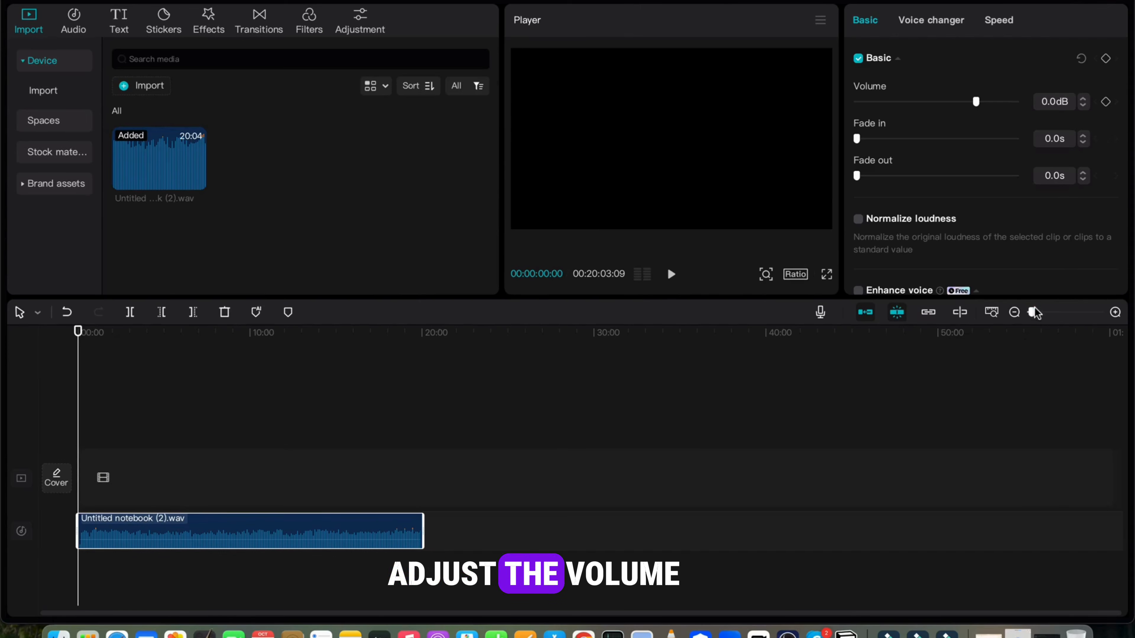
drag(1034, 307, 1077, 302)
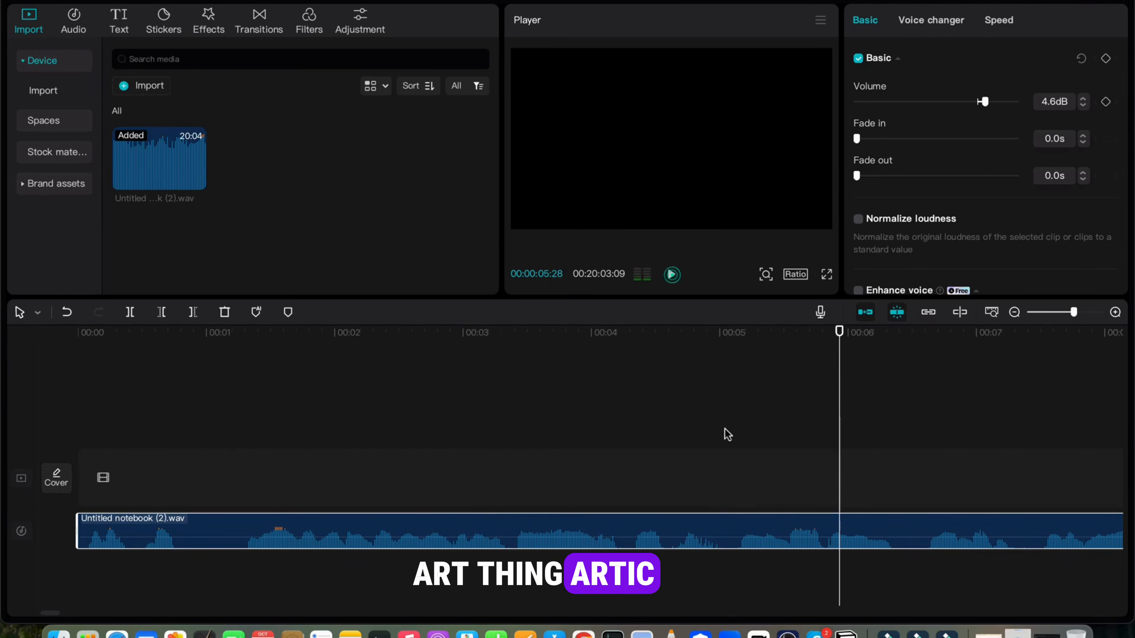
- Split the audio at about 5 seconds and at 00:00:05:16, and move the section in between to a separate track below
drag(847, 394, 661, 353)
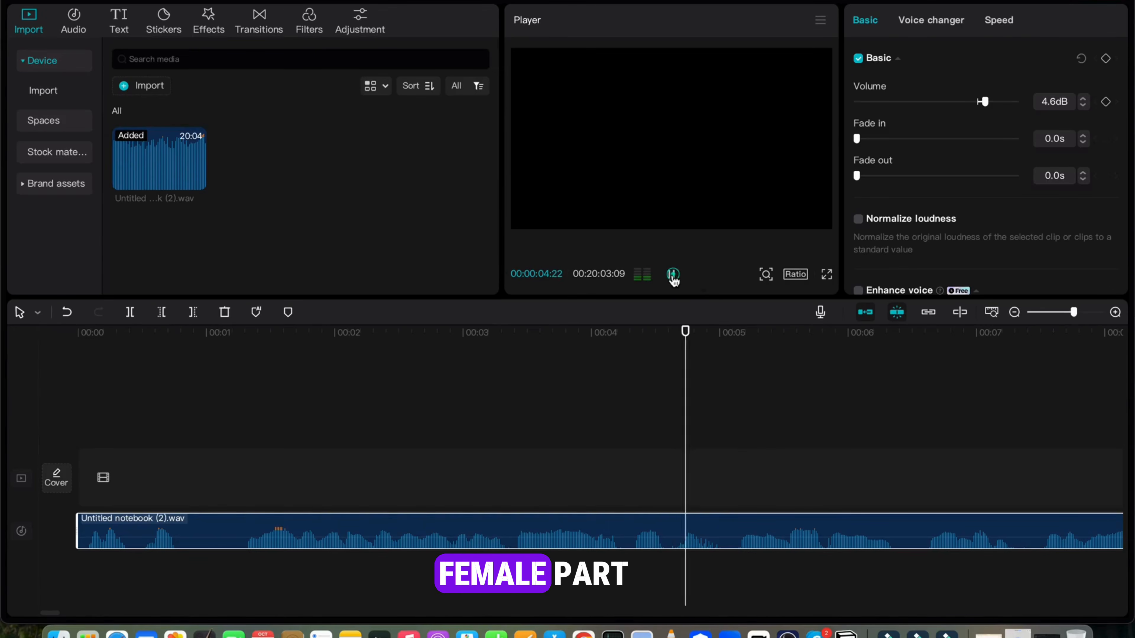
drag(758, 462, 737, 456)
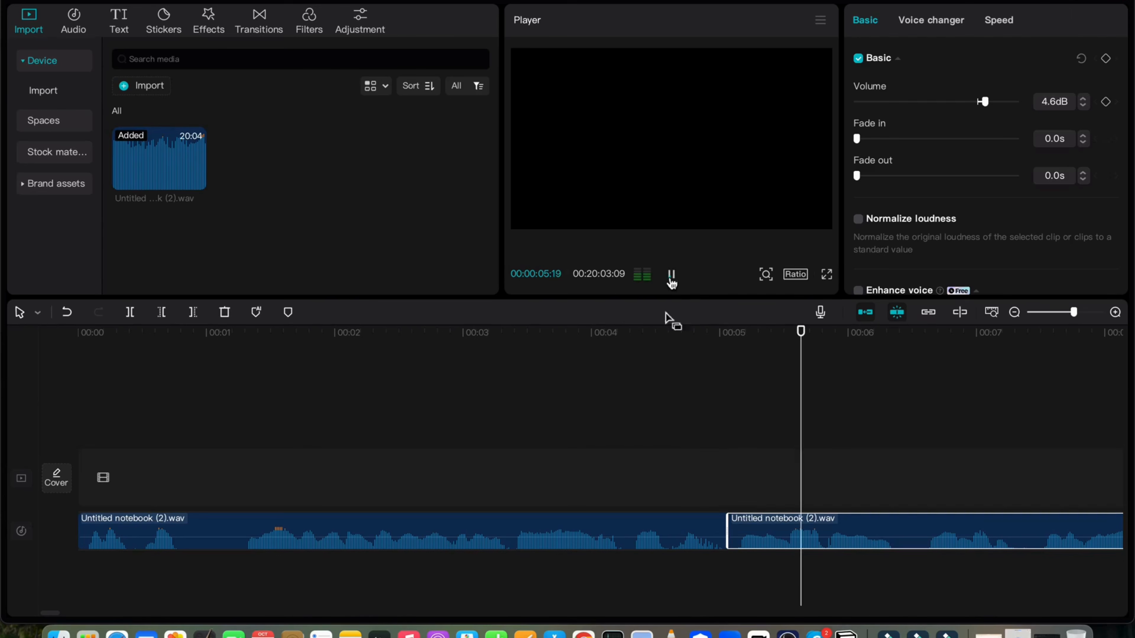
click(671, 277)
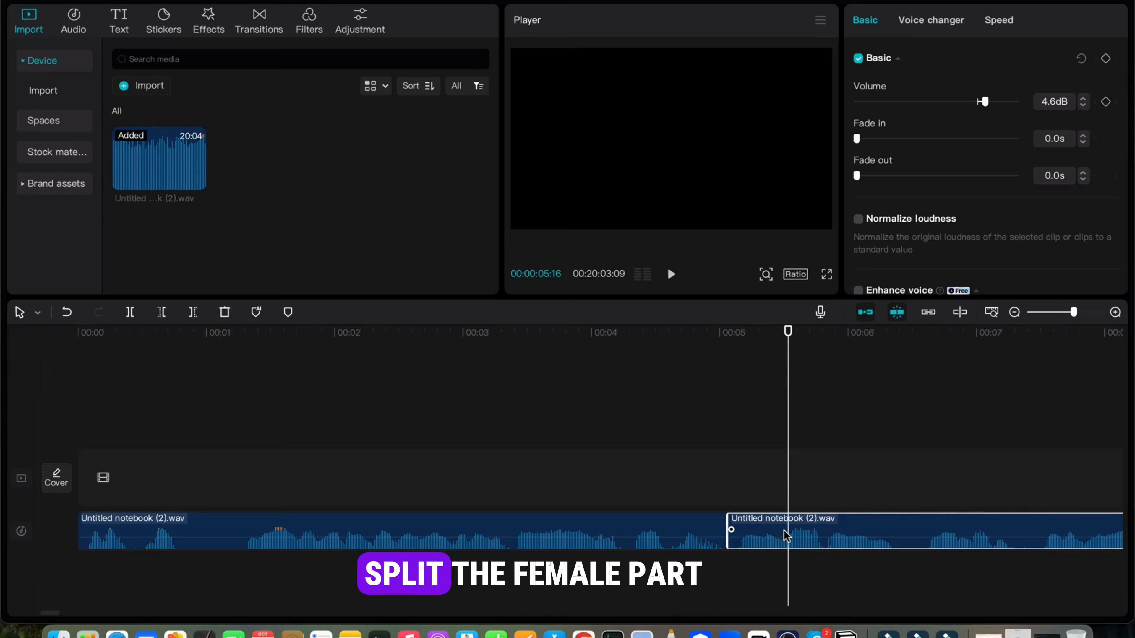
key(super+b)
drag(759, 530, 773, 565)
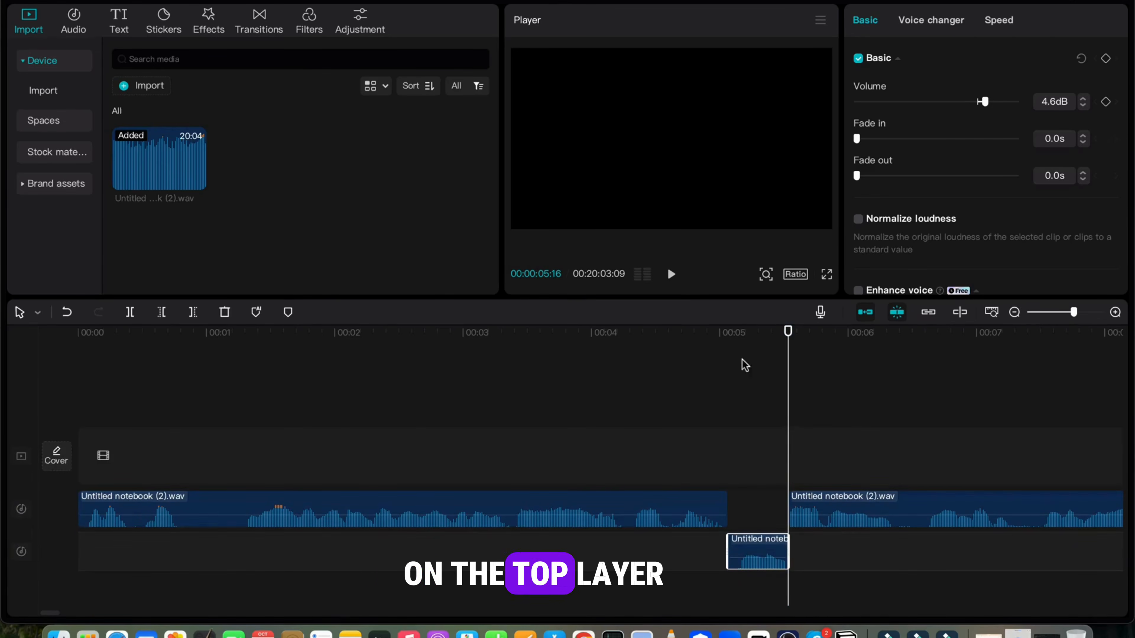
- Split the audio at 00:00:09:17 and at the next speaker change, and move the second speaker's part to the lower audio track
click(671, 274)
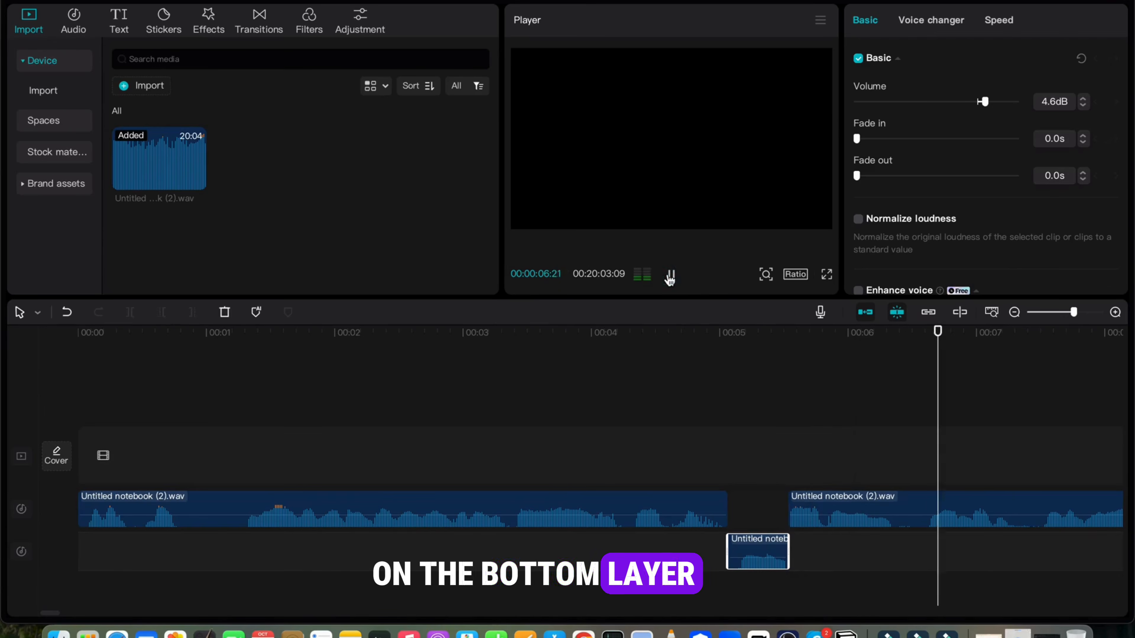
scroll(818, 440, right, 2)
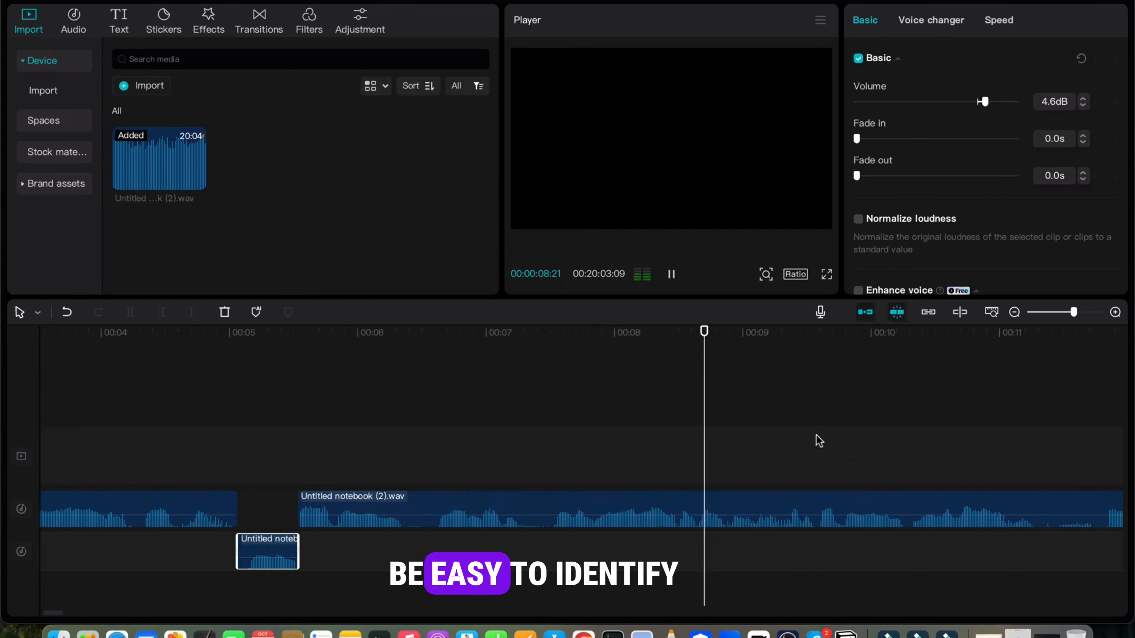
click(671, 274)
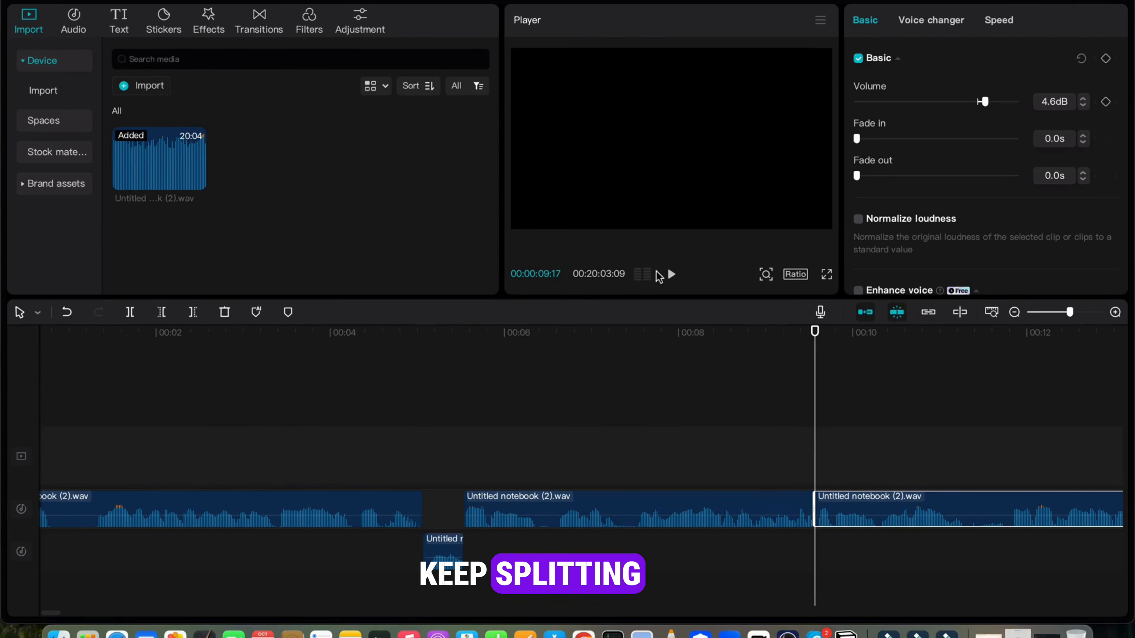
click(671, 274)
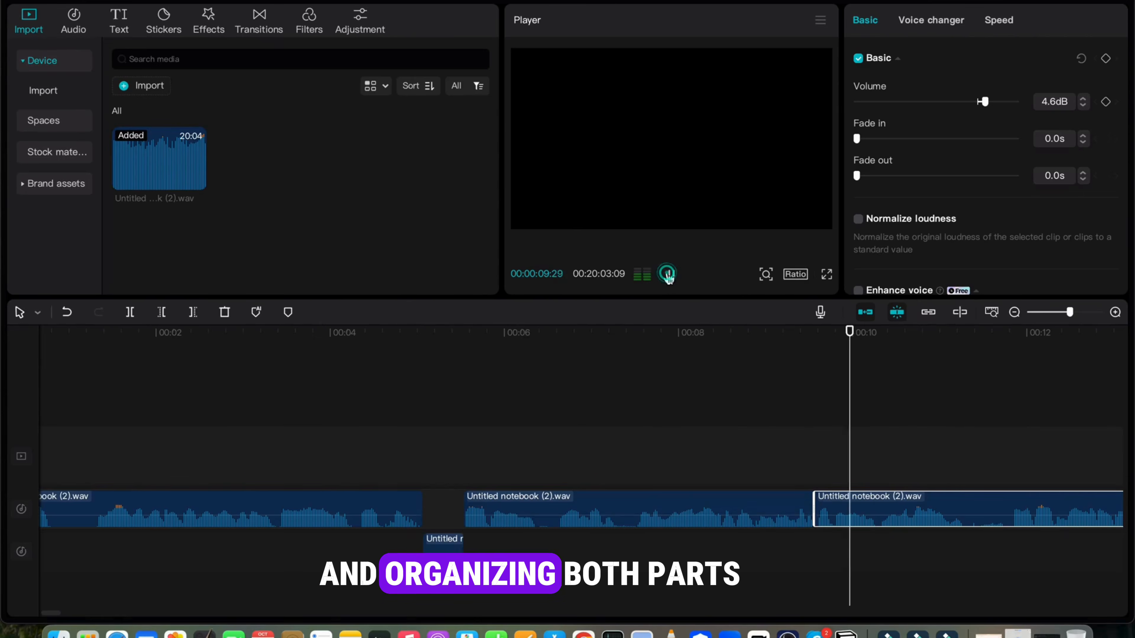
drag(970, 442, 841, 454)
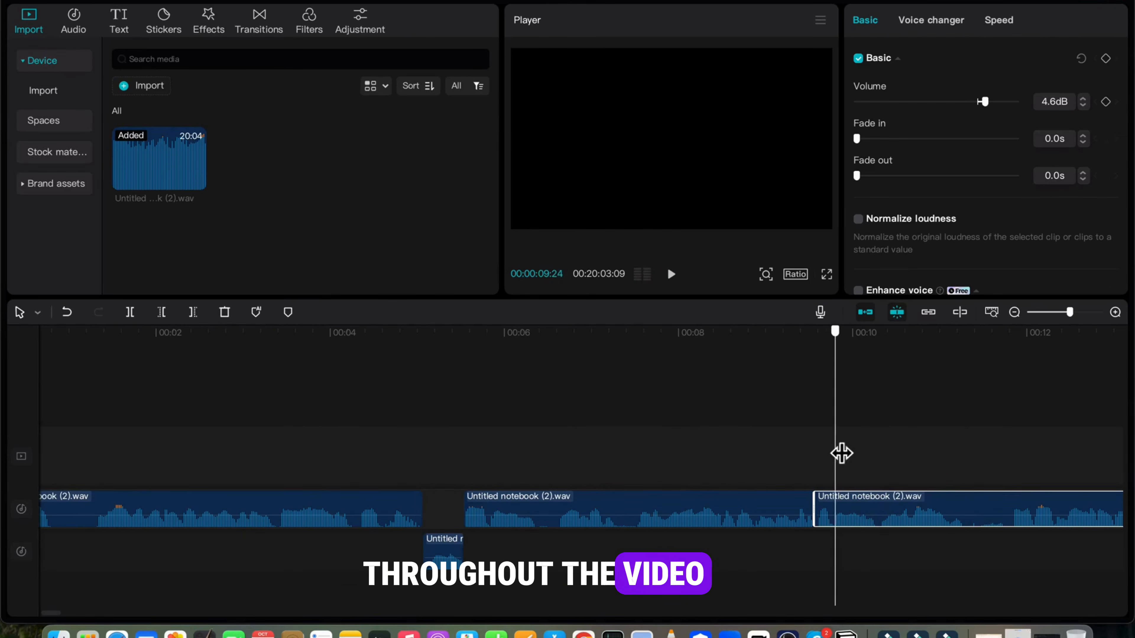
click(671, 273)
click(879, 505)
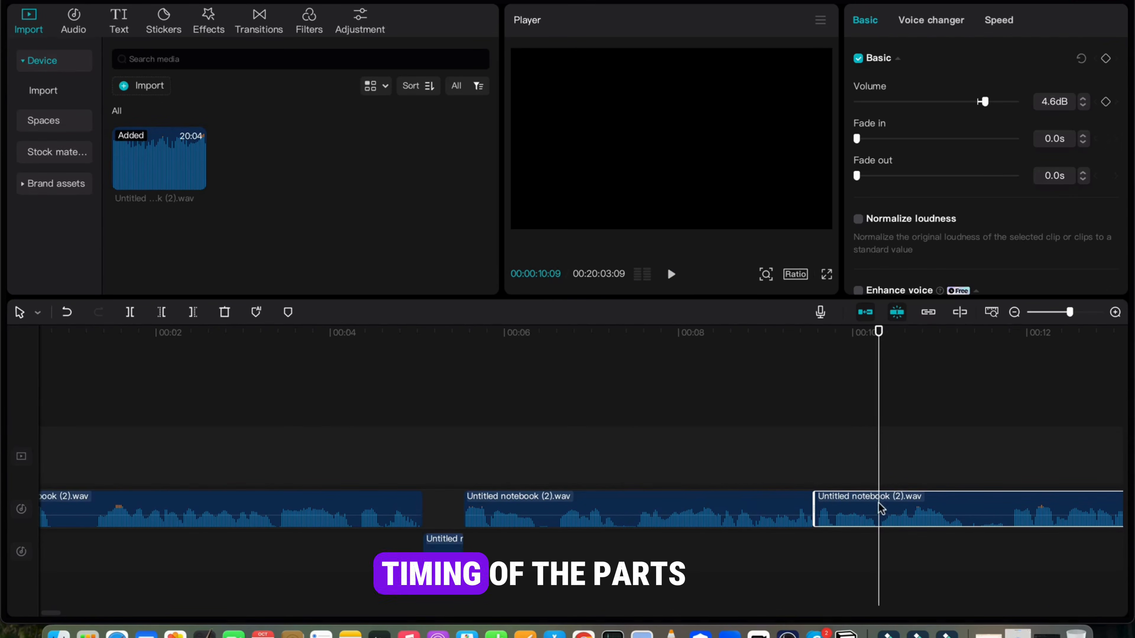
drag(879, 514, 843, 546)
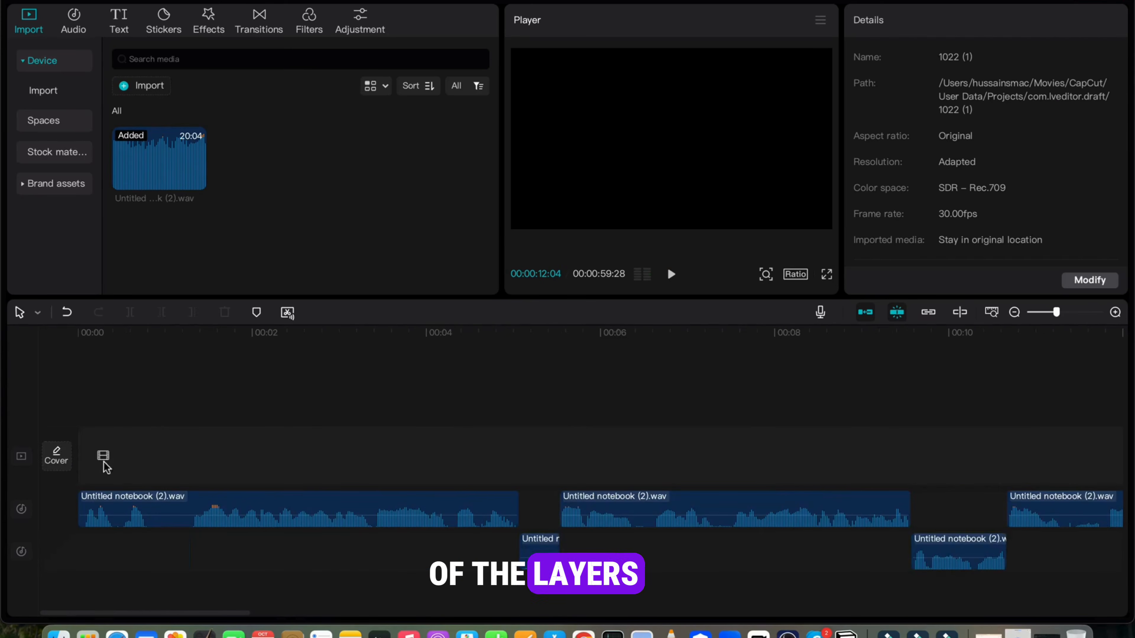
- Combine all the audio clips on the upper track into one compound clip
click(220, 513)
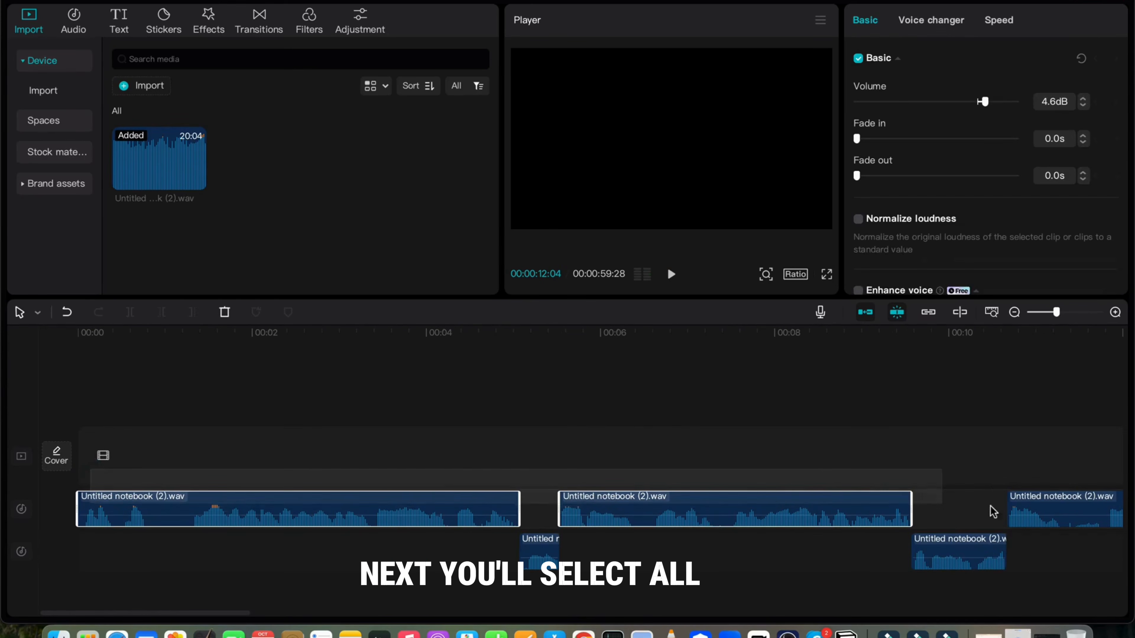
scroll(1021, 513, right, 10)
scroll(1021, 513, right, 15)
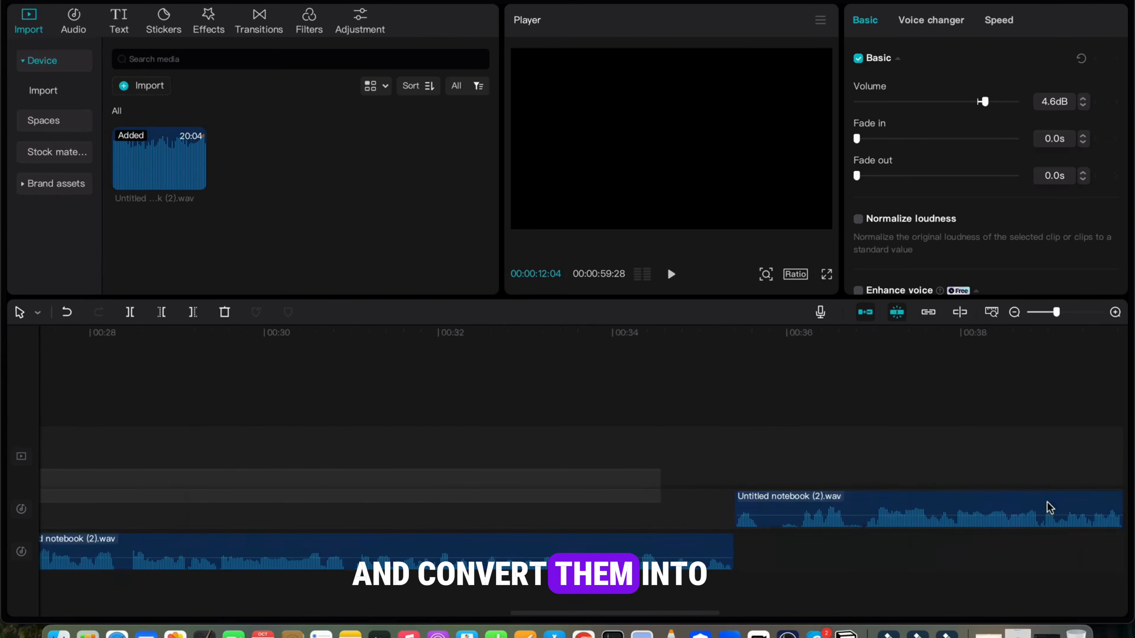
scroll(1043, 514, right, 7)
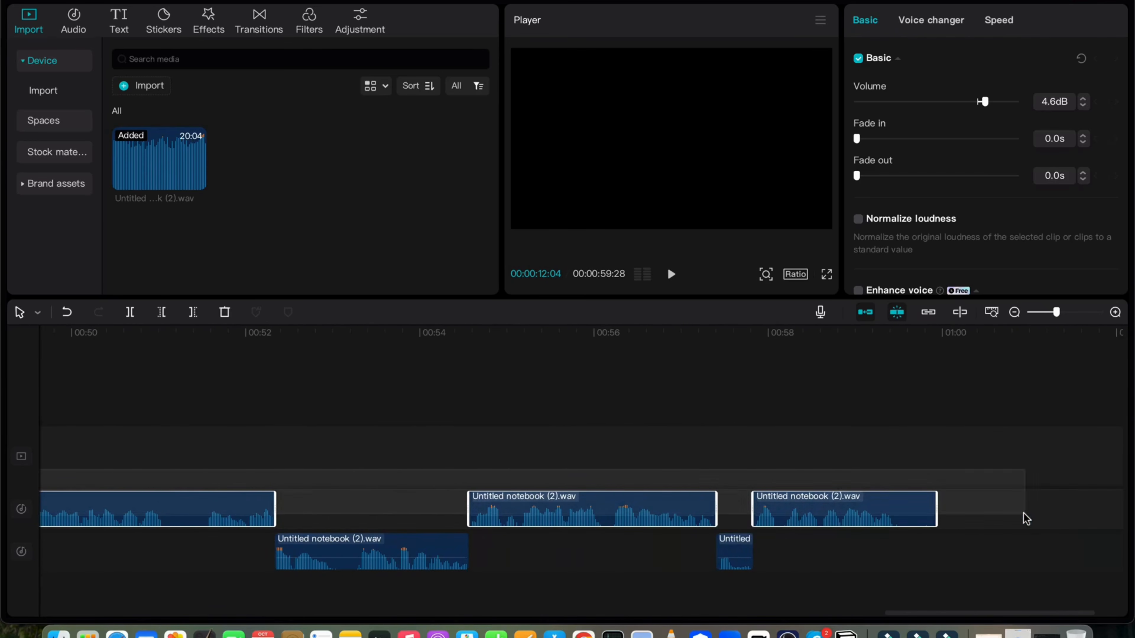
right_click(838, 501)
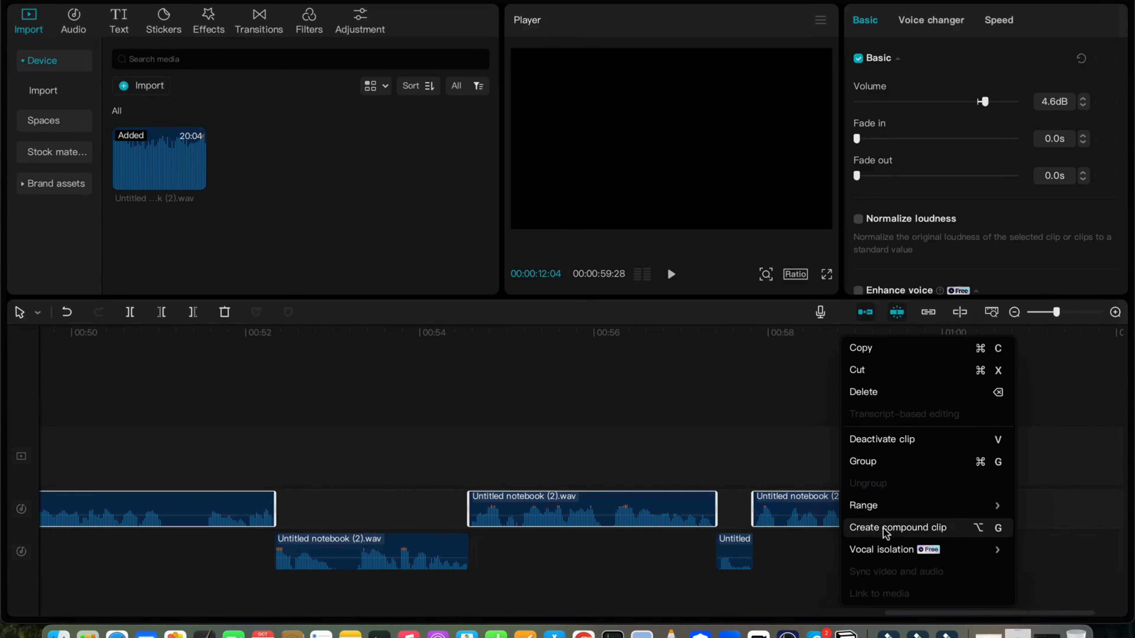
click(901, 527)
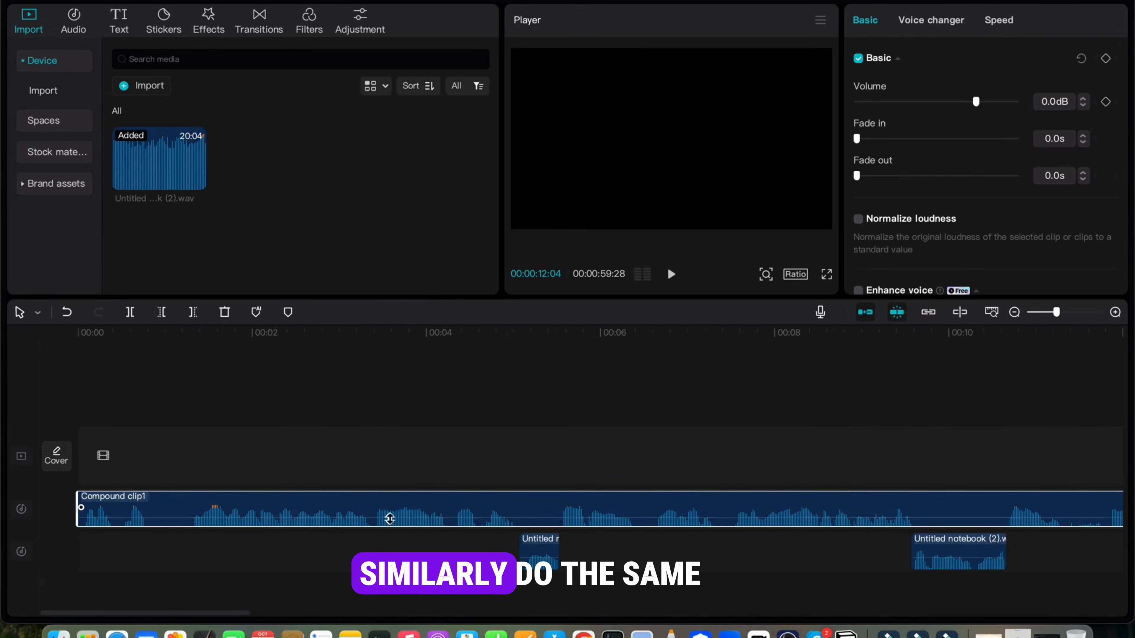
- Combine all the lower-track audio clips into a compound clip and move it behind Compound clip1 on the same track
drag(127, 553, 954, 584)
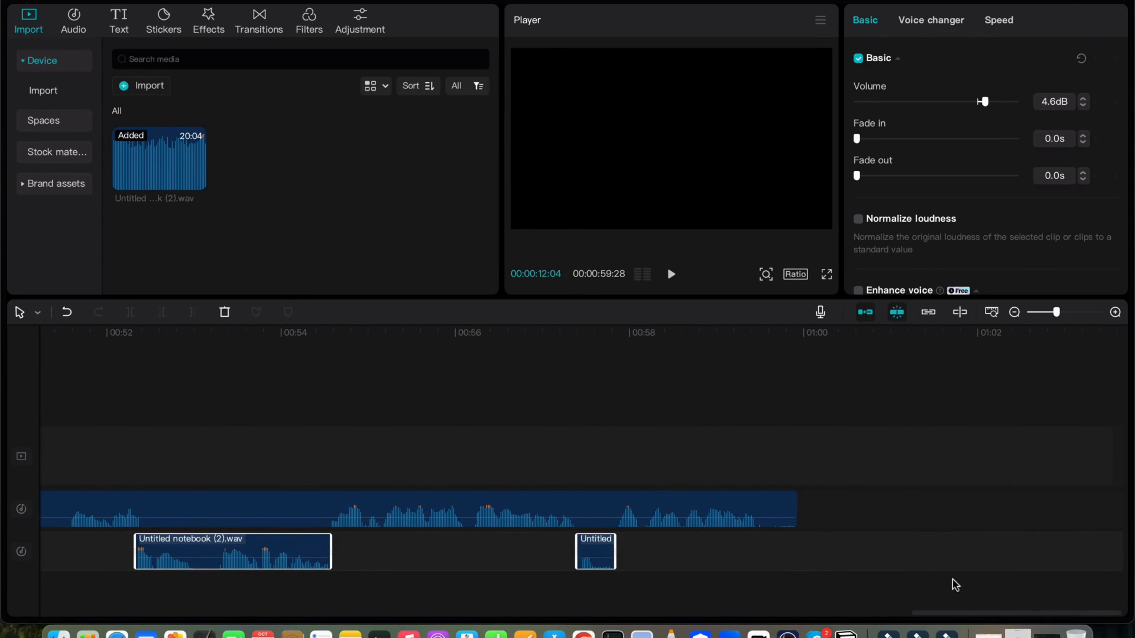
right_click(597, 560)
click(677, 531)
drag(807, 553, 912, 505)
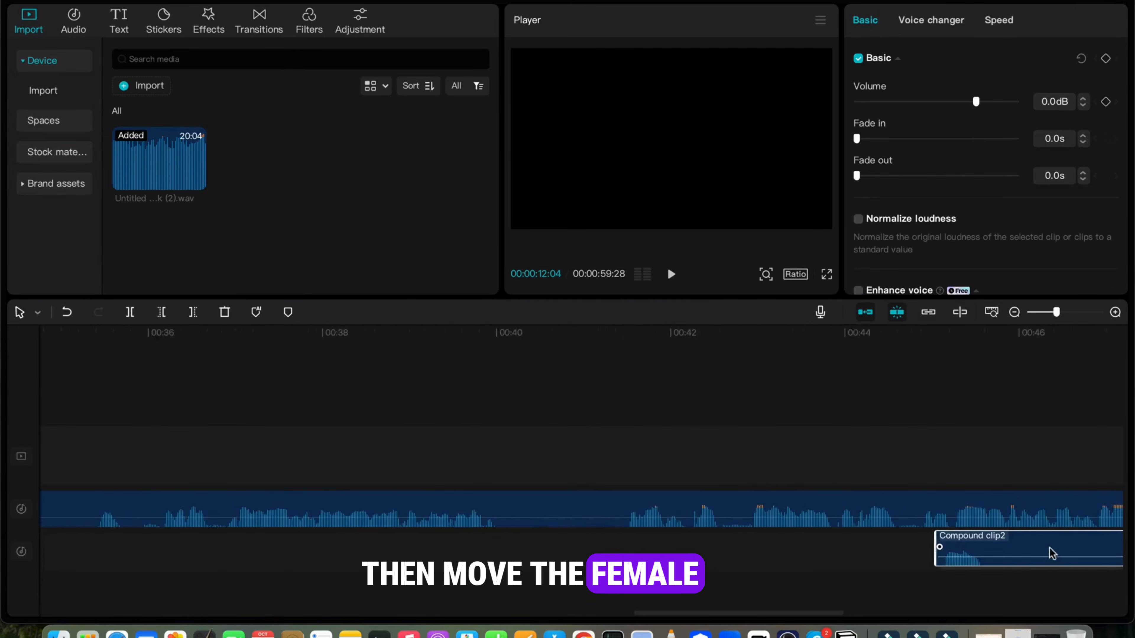
scroll(674, 459, left, 20)
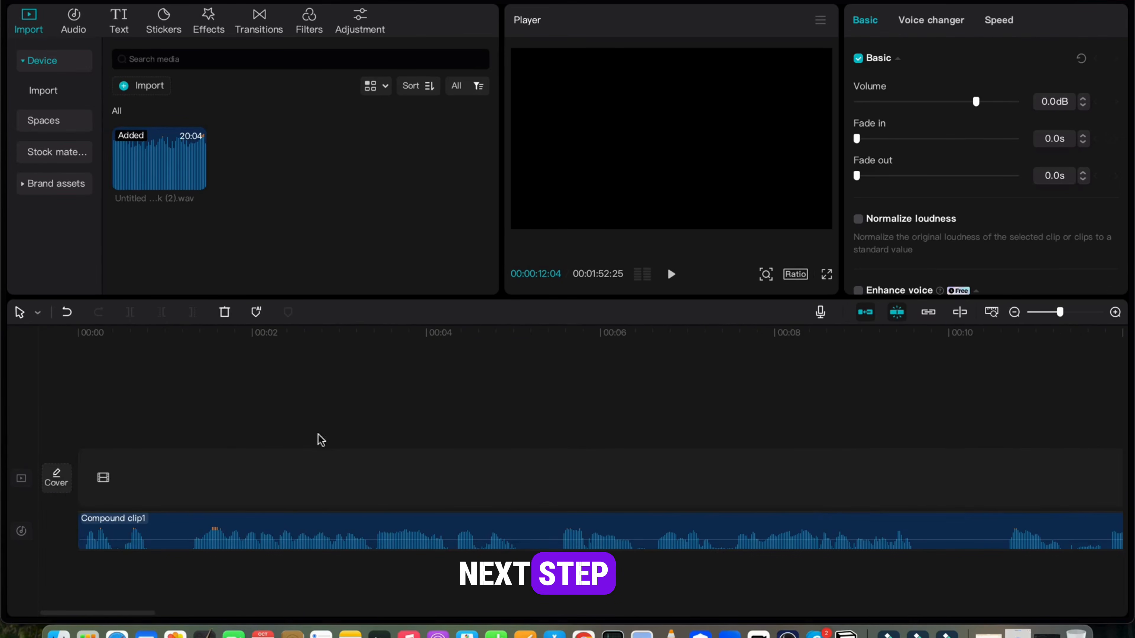
- Split Compound clip1 in a silent gap at 00:00:27:23
click(131, 463)
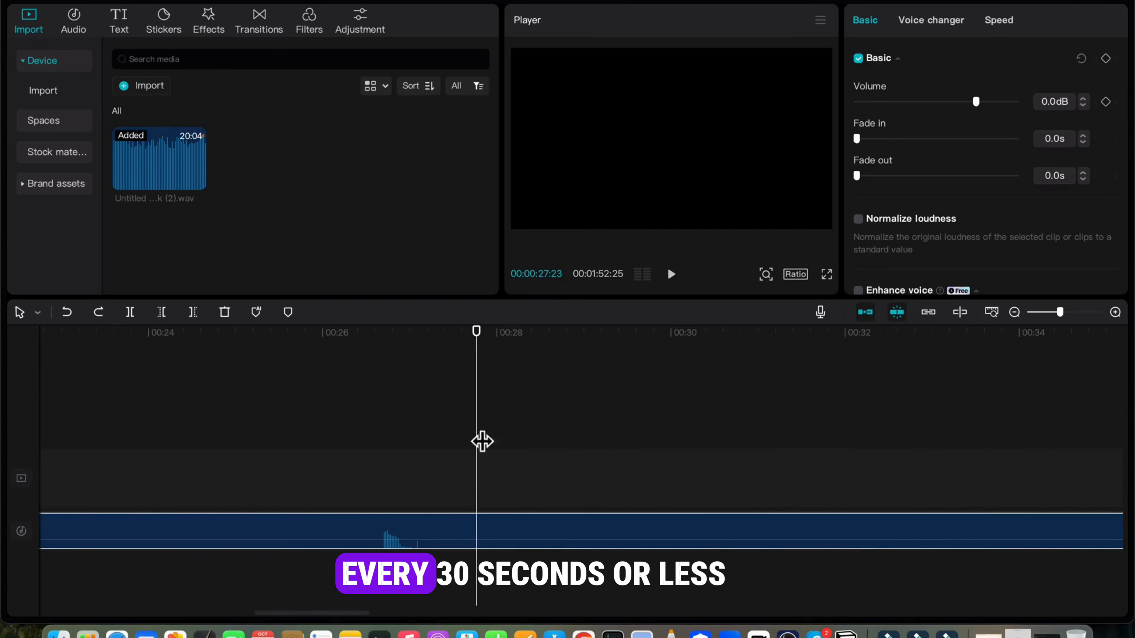
click(485, 534)
key(super+b)
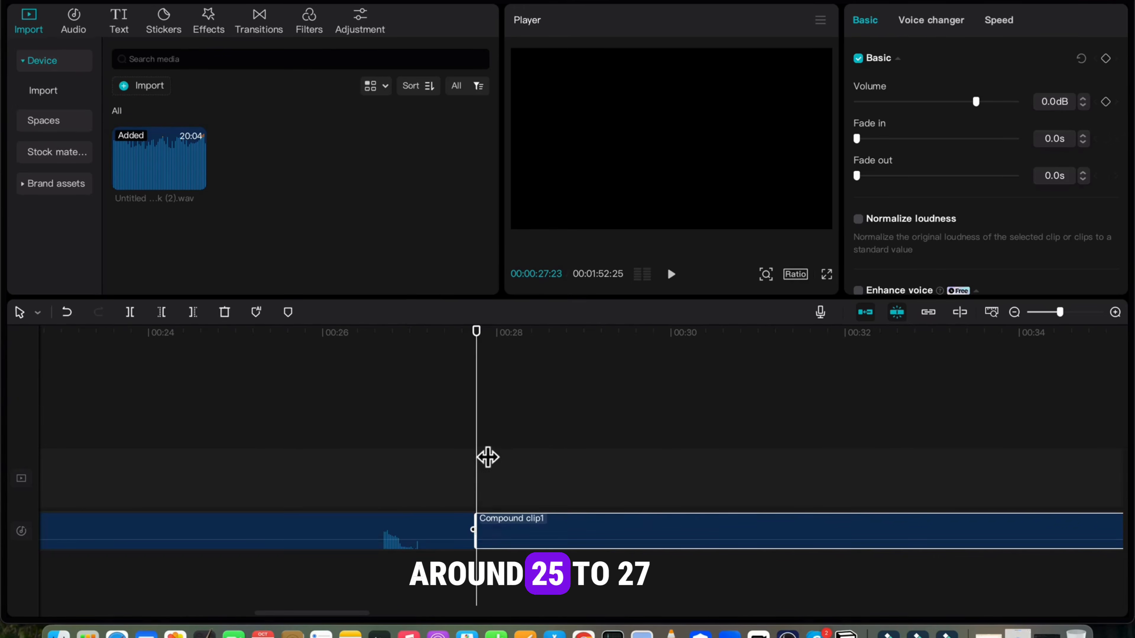
drag(479, 440, 775, 474)
scroll(806, 471, right, 15)
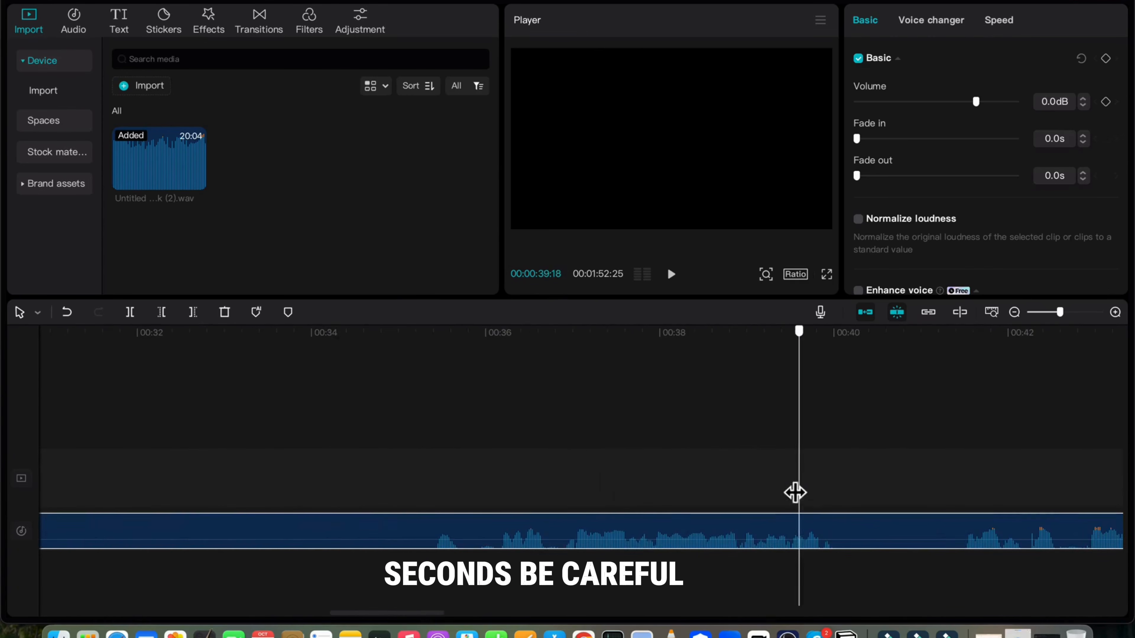
click(663, 505)
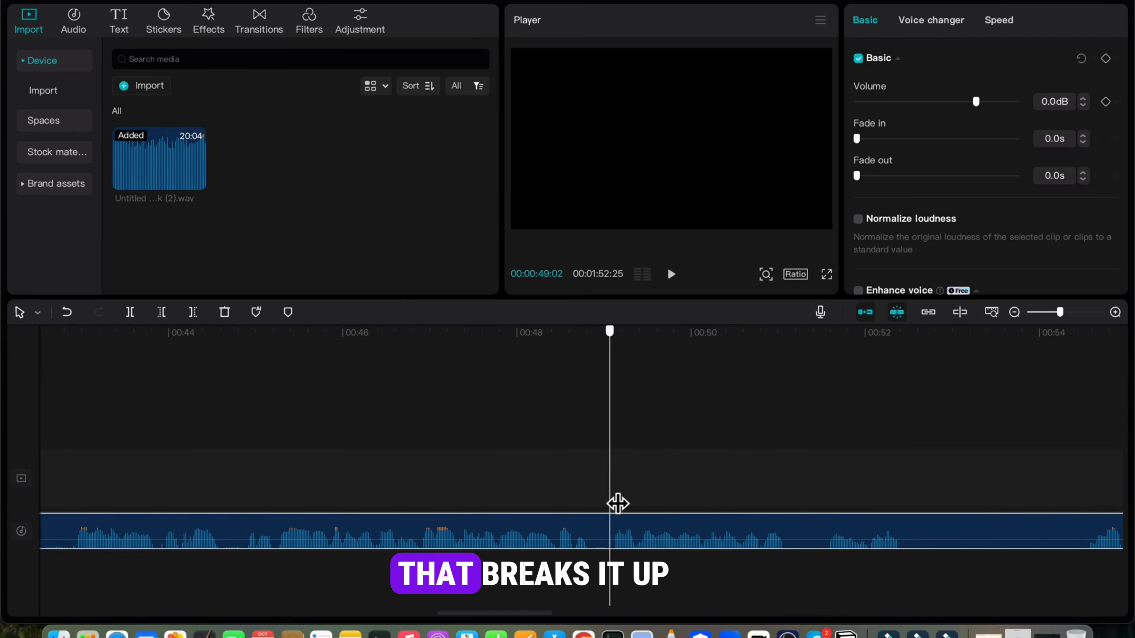
drag(617, 504, 854, 515)
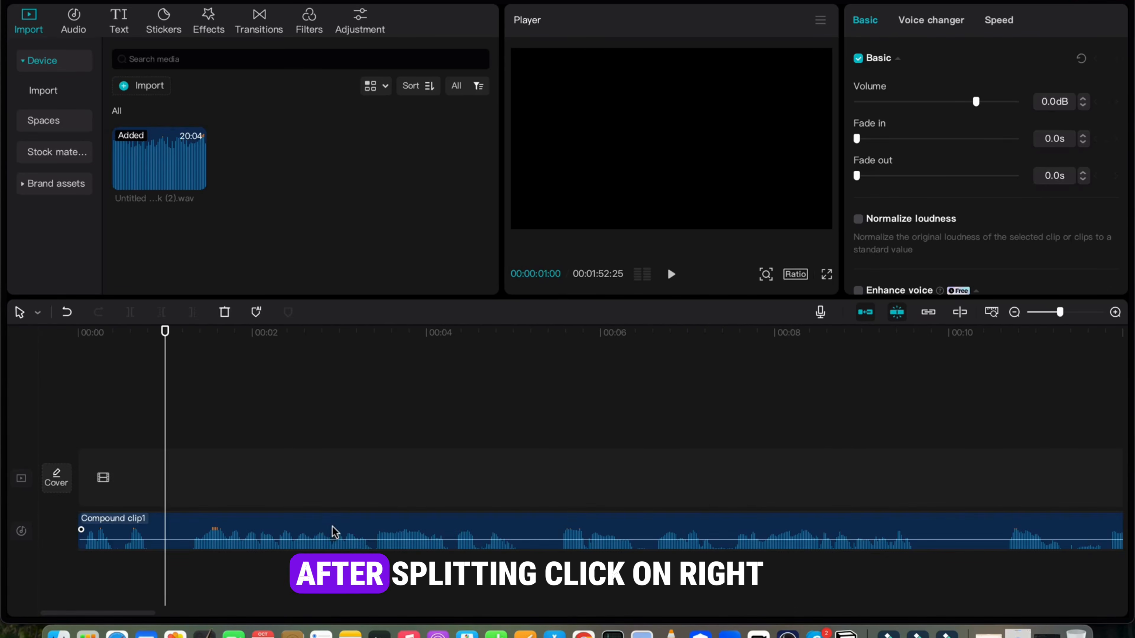
- Set the first Compound clip1 segment as the timeline's export range using Select by clip
click(333, 529)
right_click(336, 529)
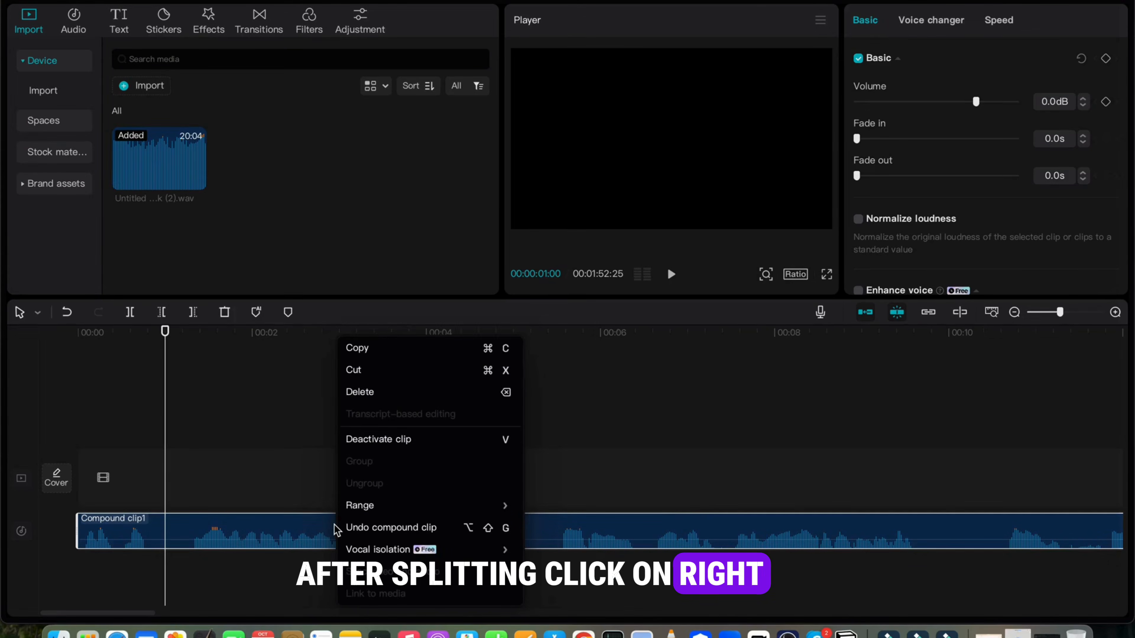
mouse_move(504, 512)
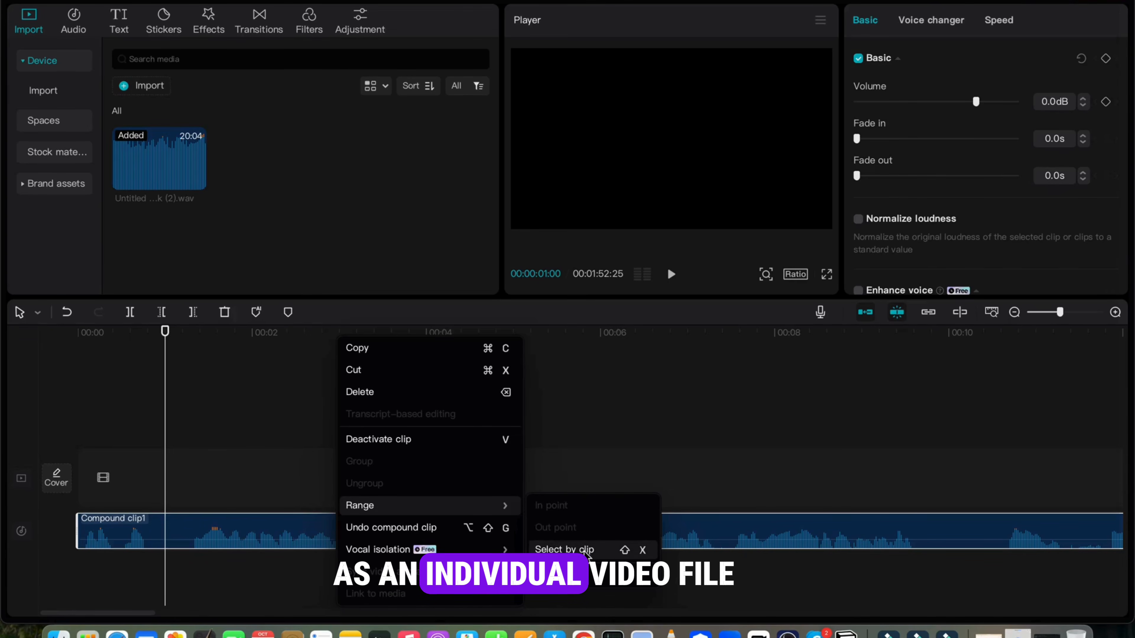
click(565, 550)
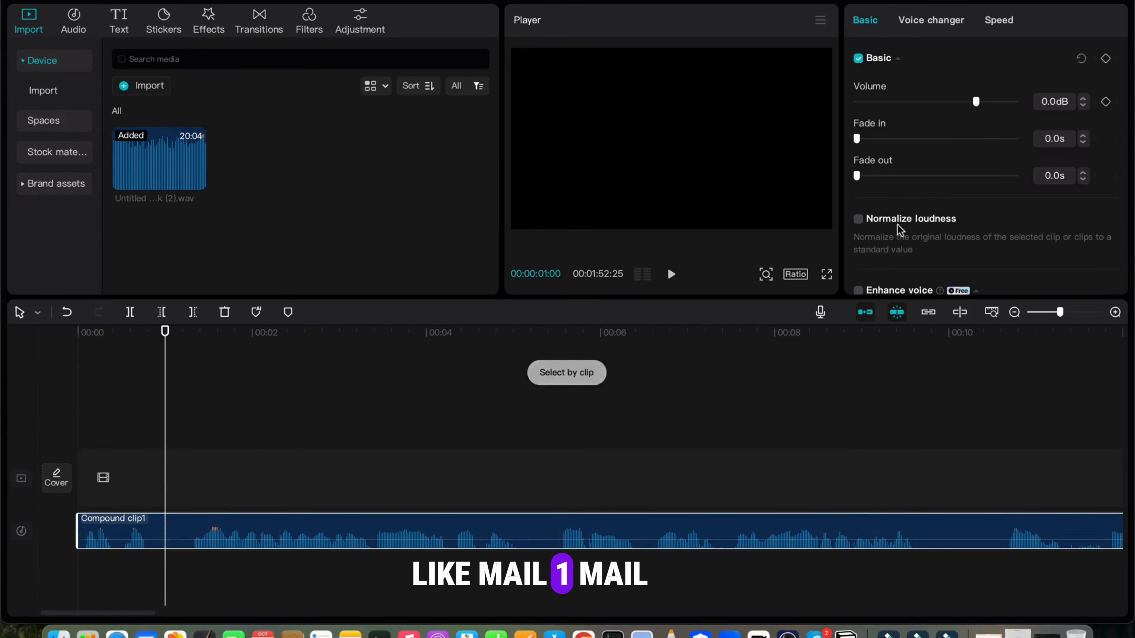
- Export the selected range as Male 1 to the Downloads folder with MP3 as the audio format
click(1090, 2)
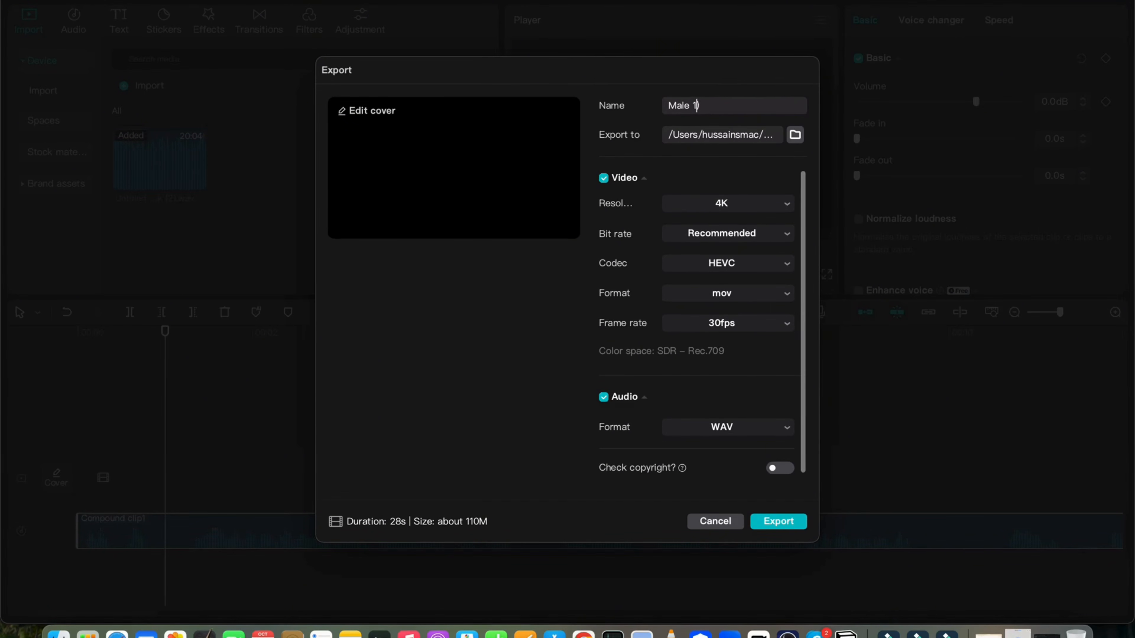
click(794, 136)
click(845, 457)
click(783, 428)
click(722, 426)
click(751, 522)
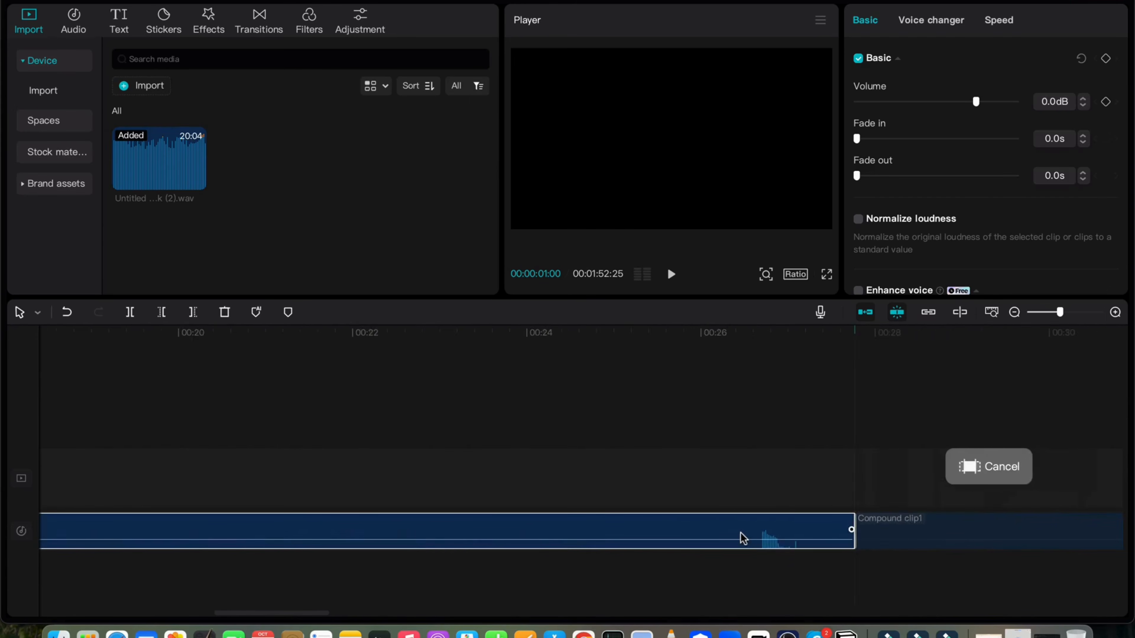
- Set the second Compound clip1 segment as the export range and name its export Male 2
right_click(718, 523)
mouse_move(745, 505)
click(964, 548)
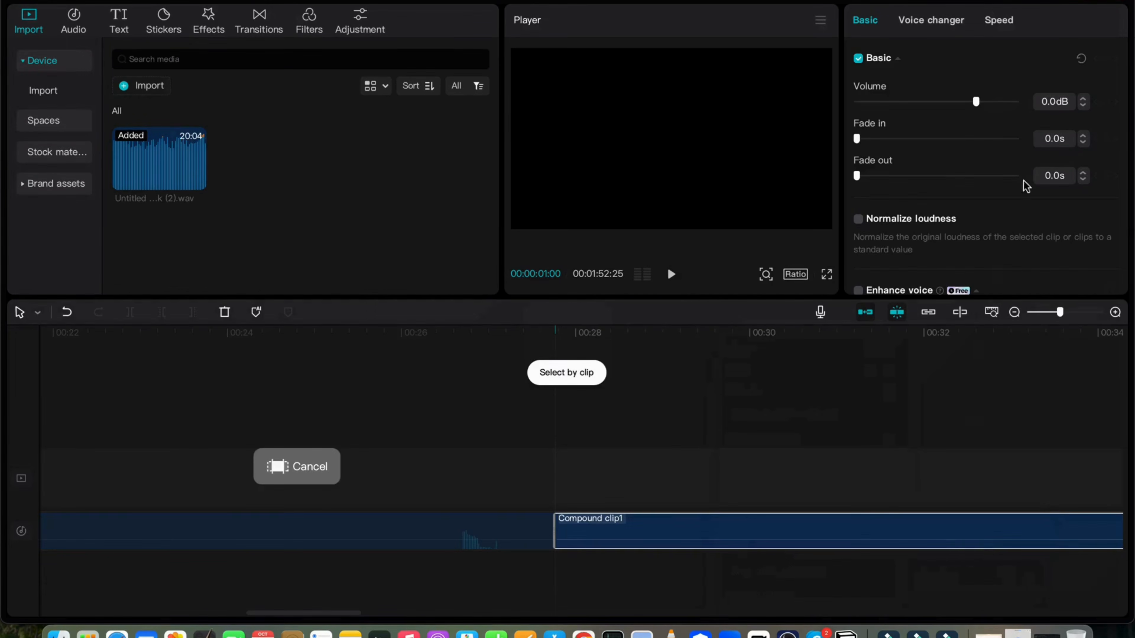
click(1103, 0)
drag(705, 106, 660, 106)
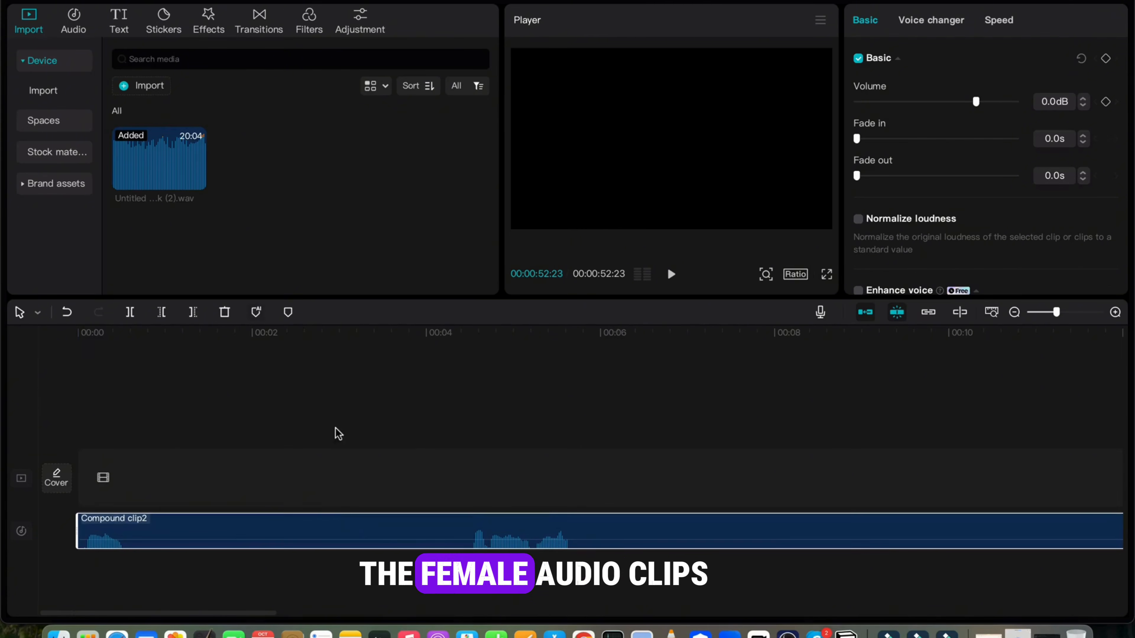
- Name the female speaker's audio-only MP3 export Female 2
click(719, 105)
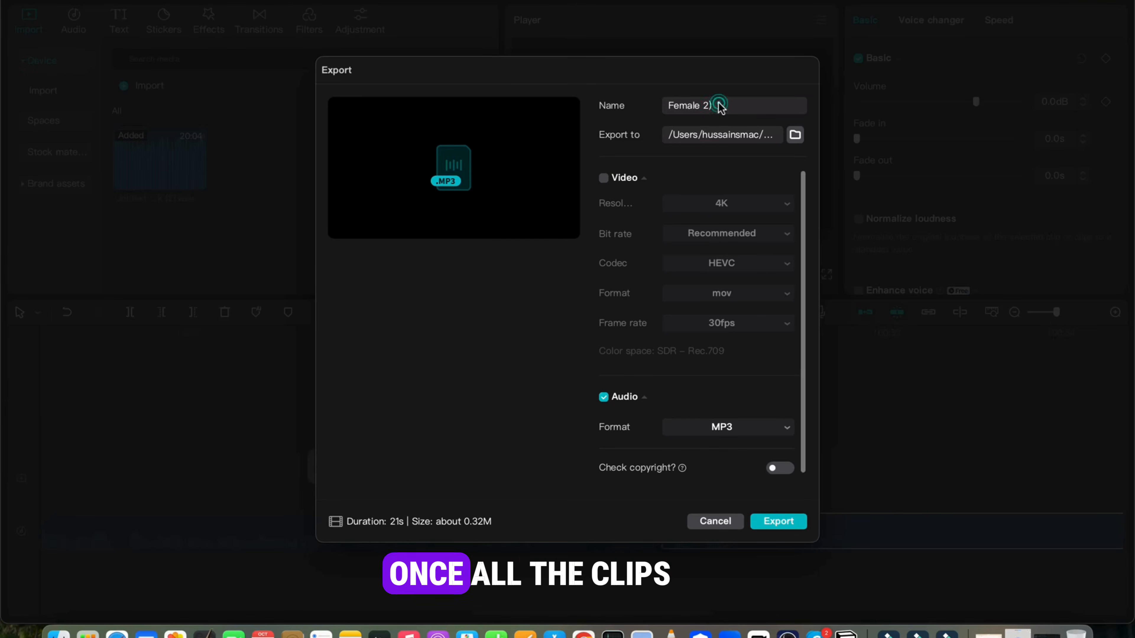
key(BackSpace)
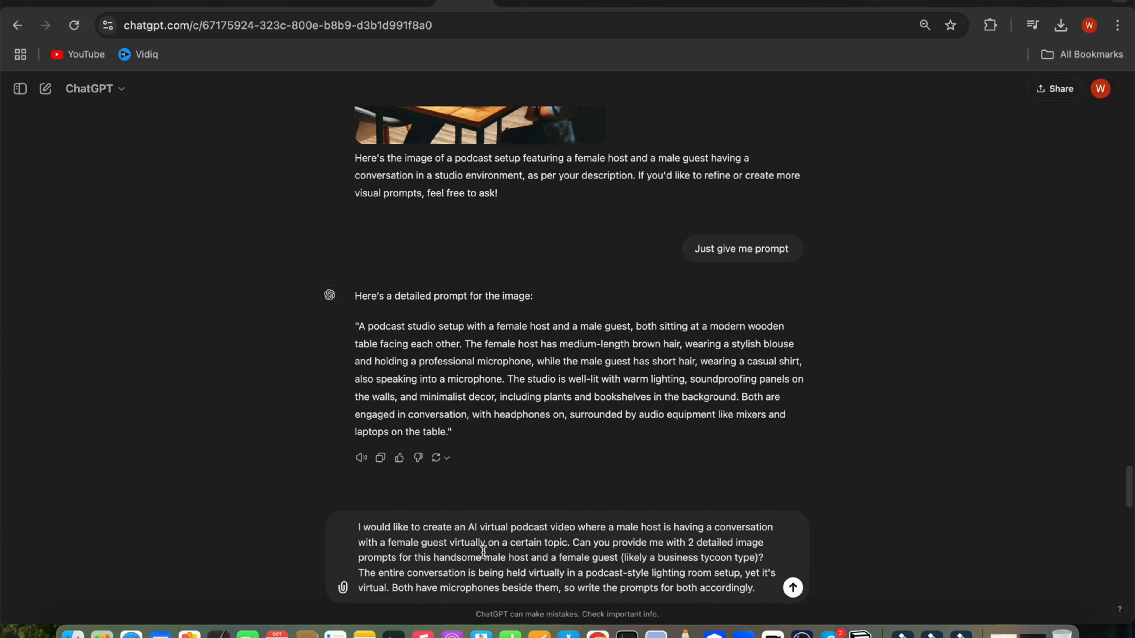
- Ask ChatGPT for two image prompts for a virtual podcast's male host and female guest, and review the generated portraits in Leonardo.Ai
click(792, 588)
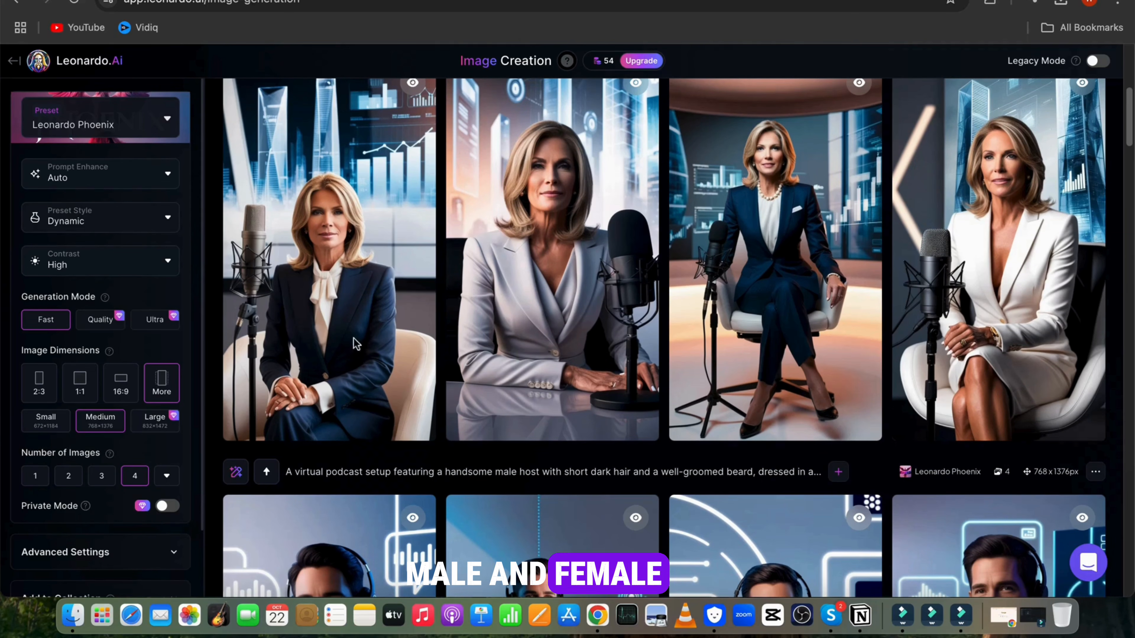
scroll(1041, 385, down, 5)
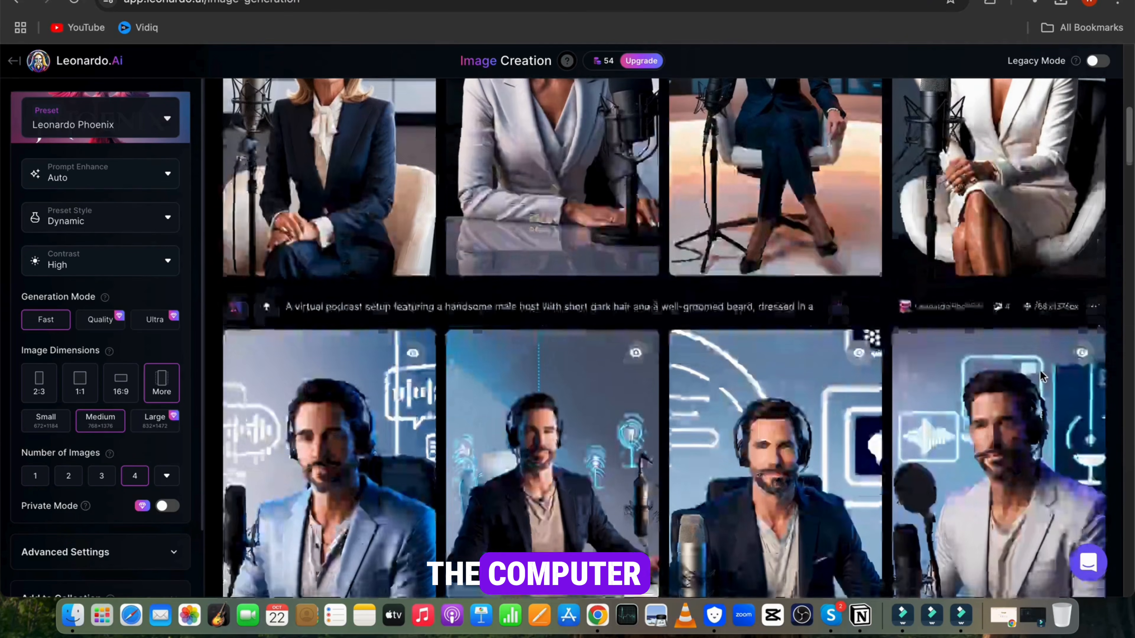
scroll(1038, 375, down, 5)
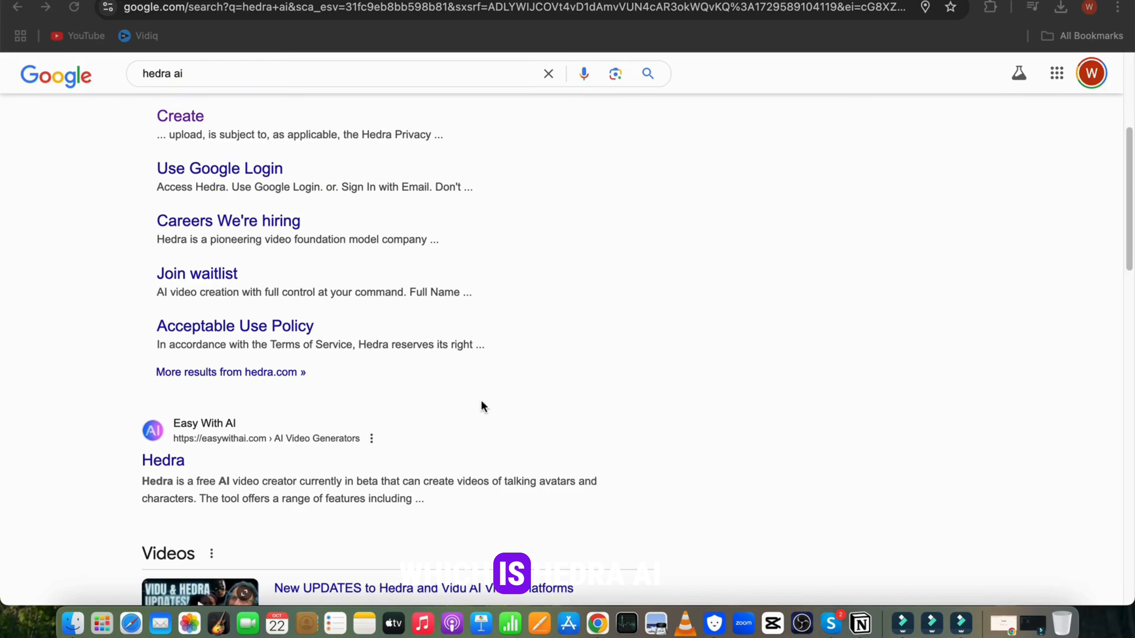
- Open Hedra's Create page starting from the Google results for hedra ai
scroll(518, 416, up, 1)
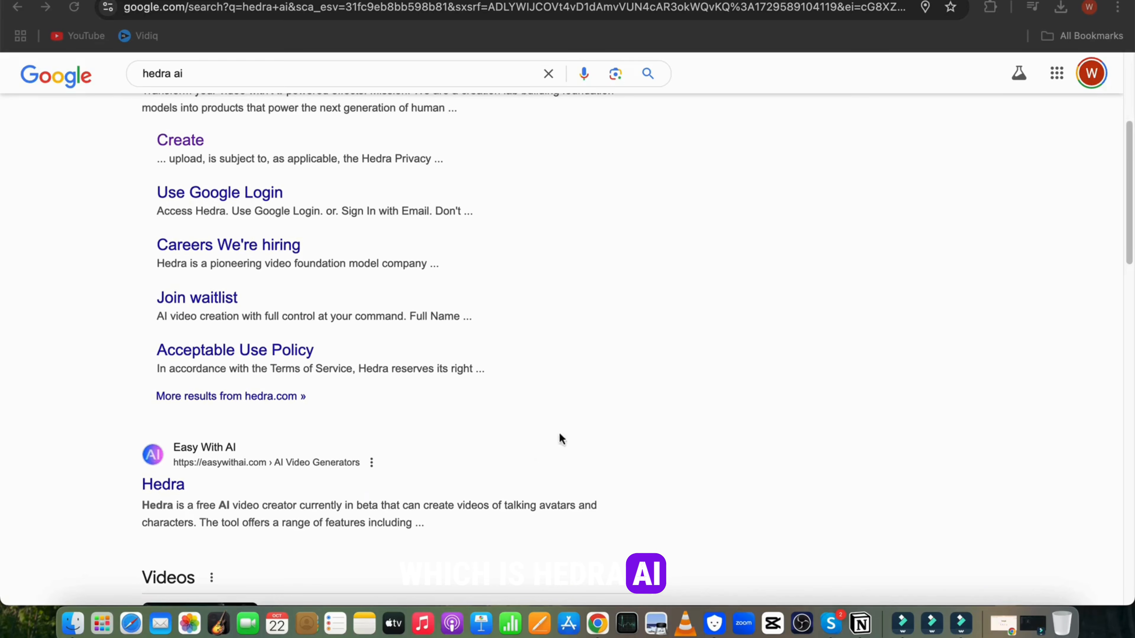
scroll(247, 193, up, 5)
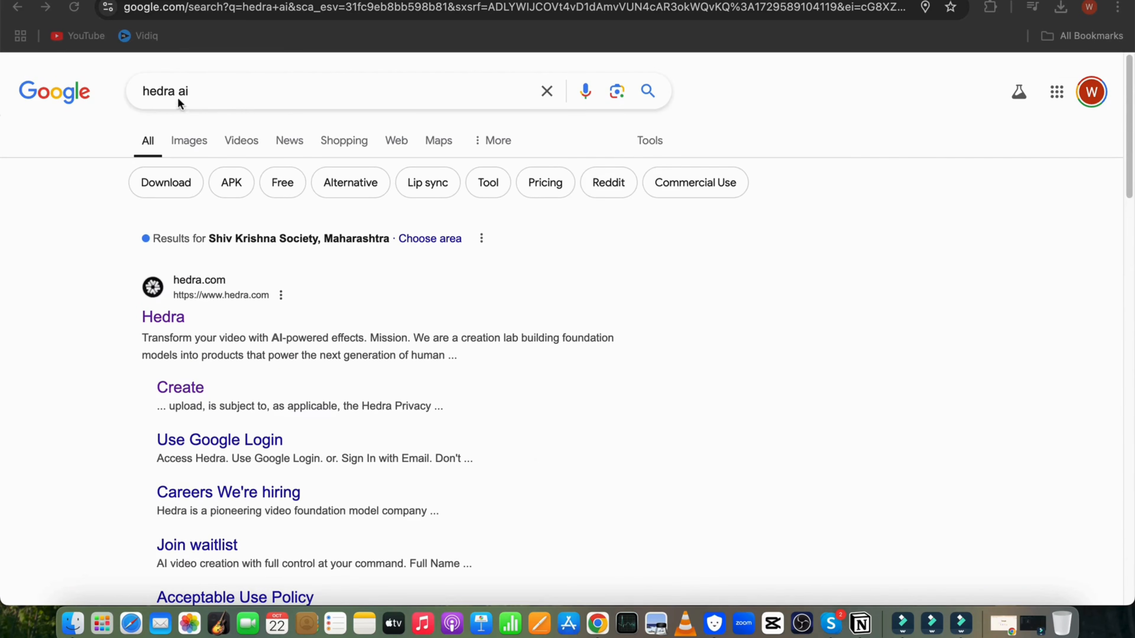
click(132, 87)
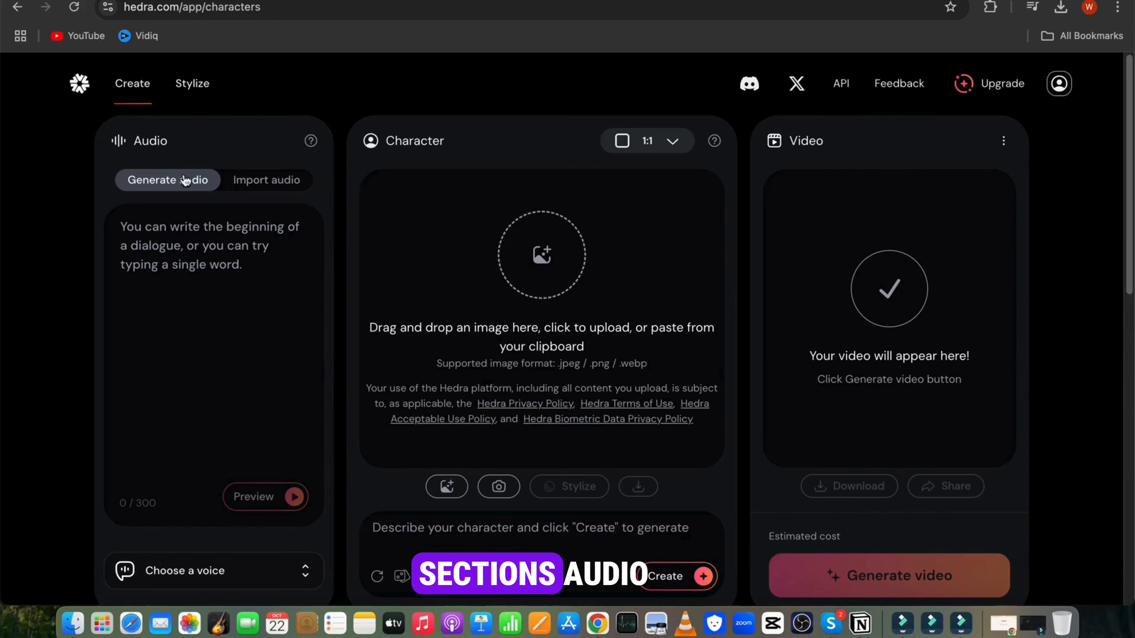
- Examine the Character section's upload and prompt options and the Audio section's import and generate modes
click(271, 180)
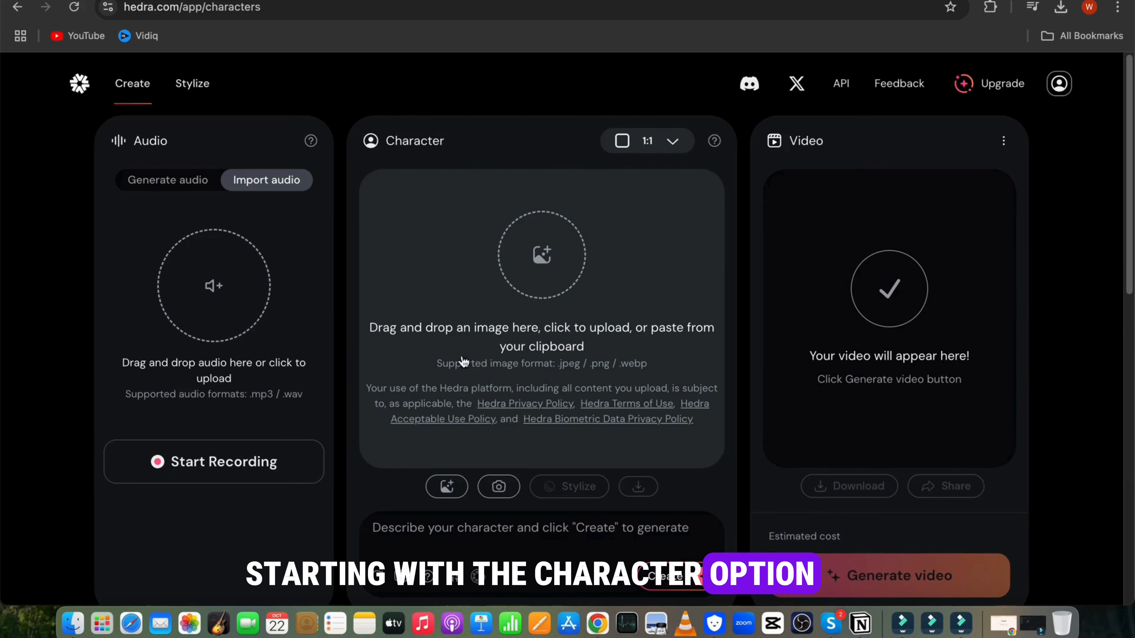
scroll(534, 425, down, 1)
scroll(534, 424, down, 5)
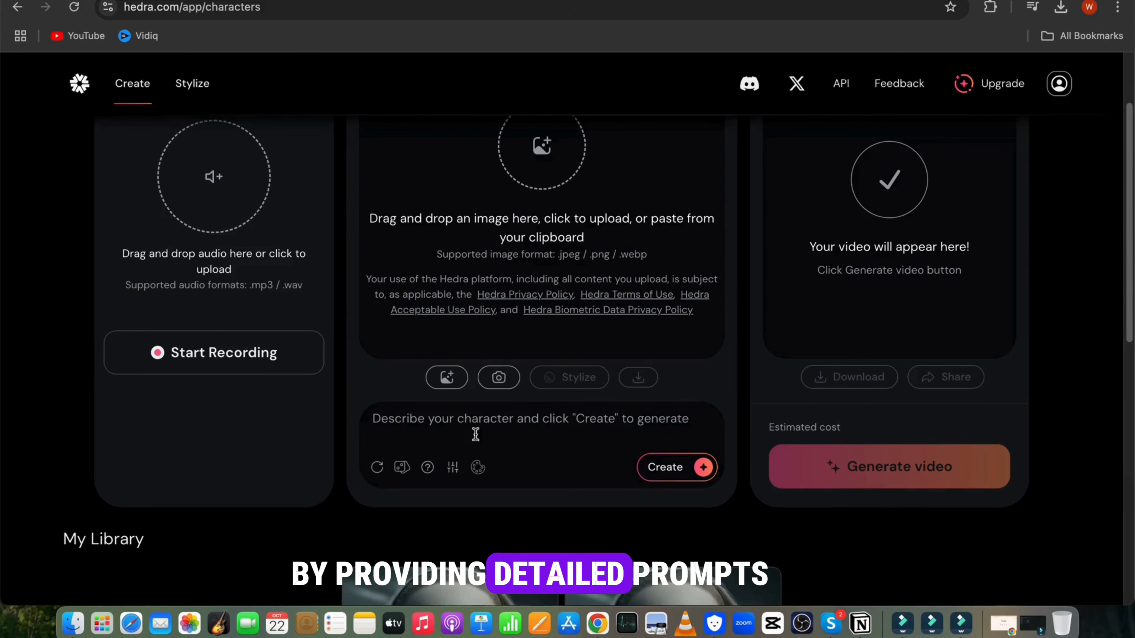
scroll(654, 438, up, 5)
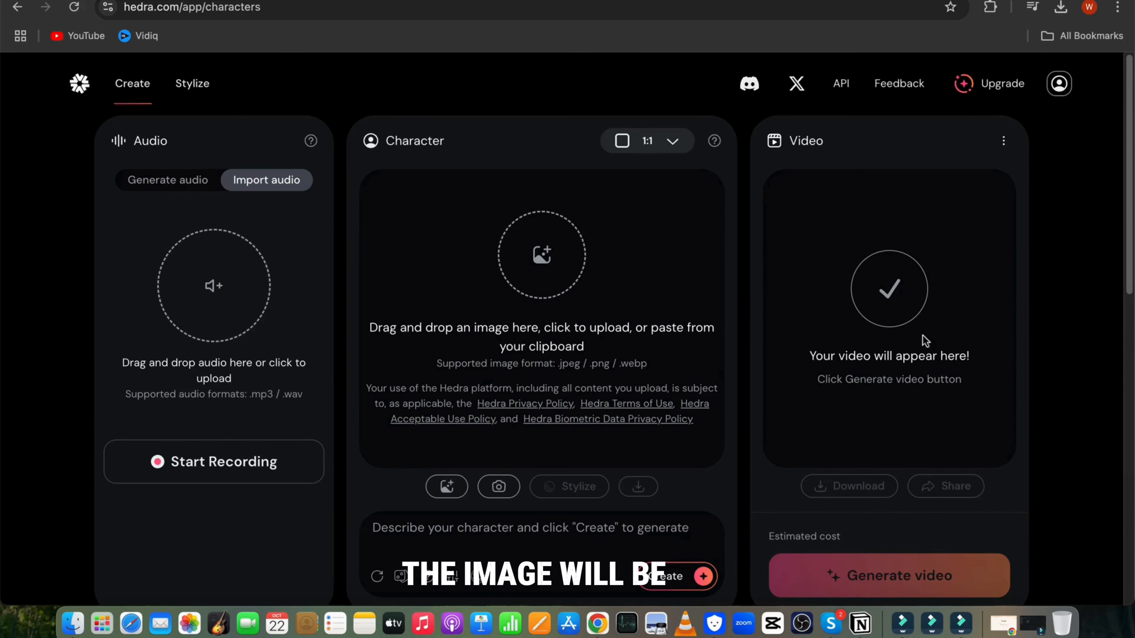
click(168, 180)
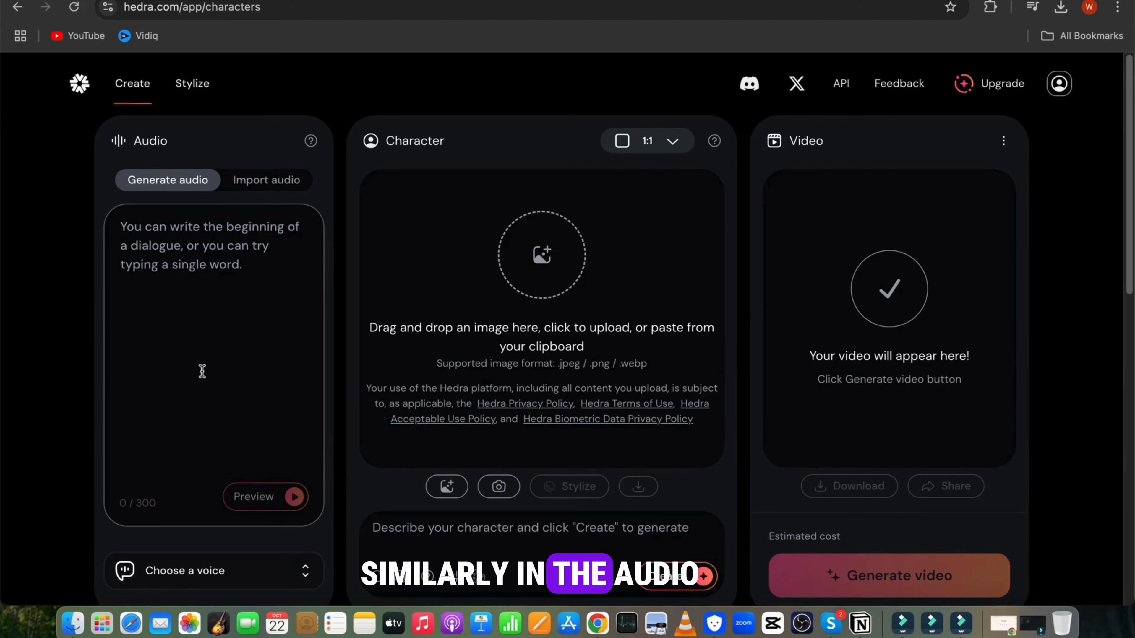
scroll(192, 519, down, 3)
scroll(223, 469, up, 3)
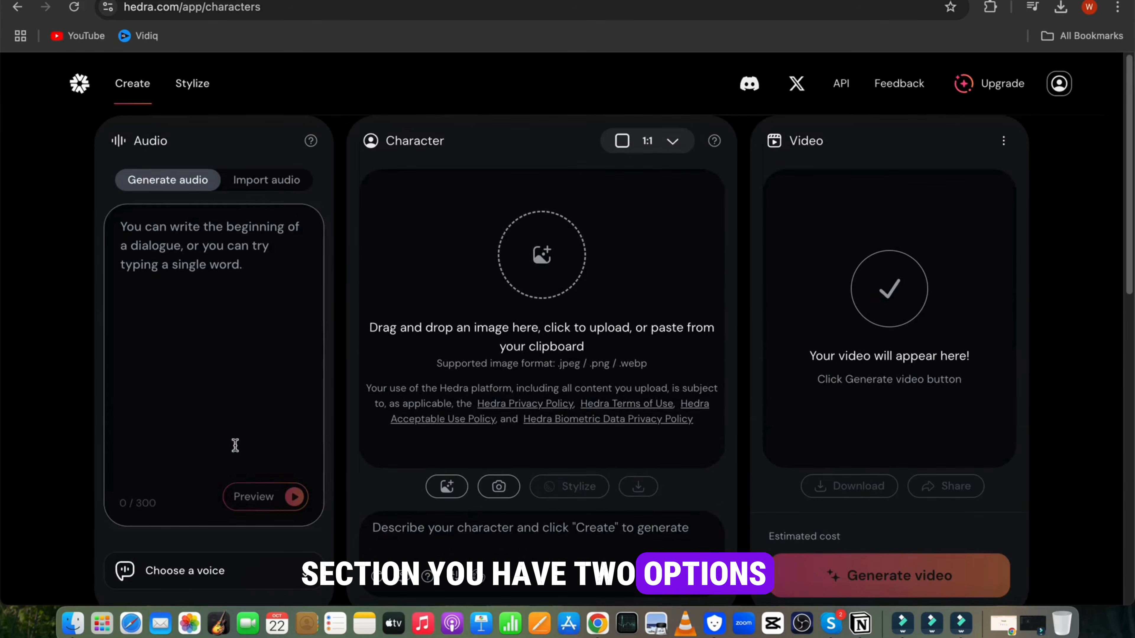
- Switch the Audio section to Import audio, try to start a recording and dismiss the microphone permission request
click(282, 181)
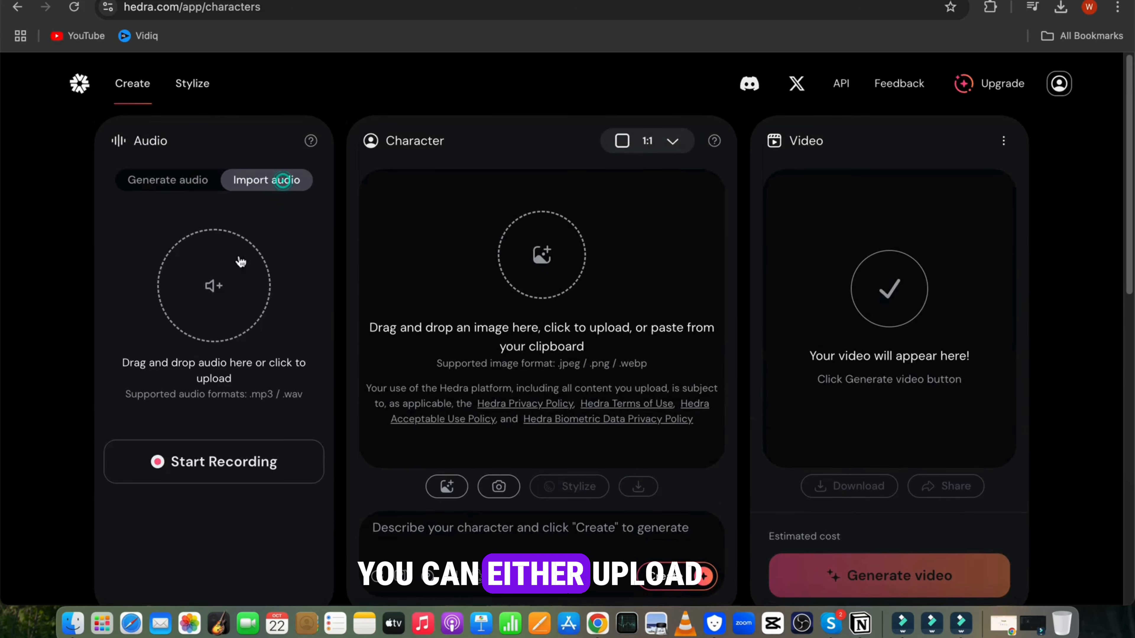
click(215, 464)
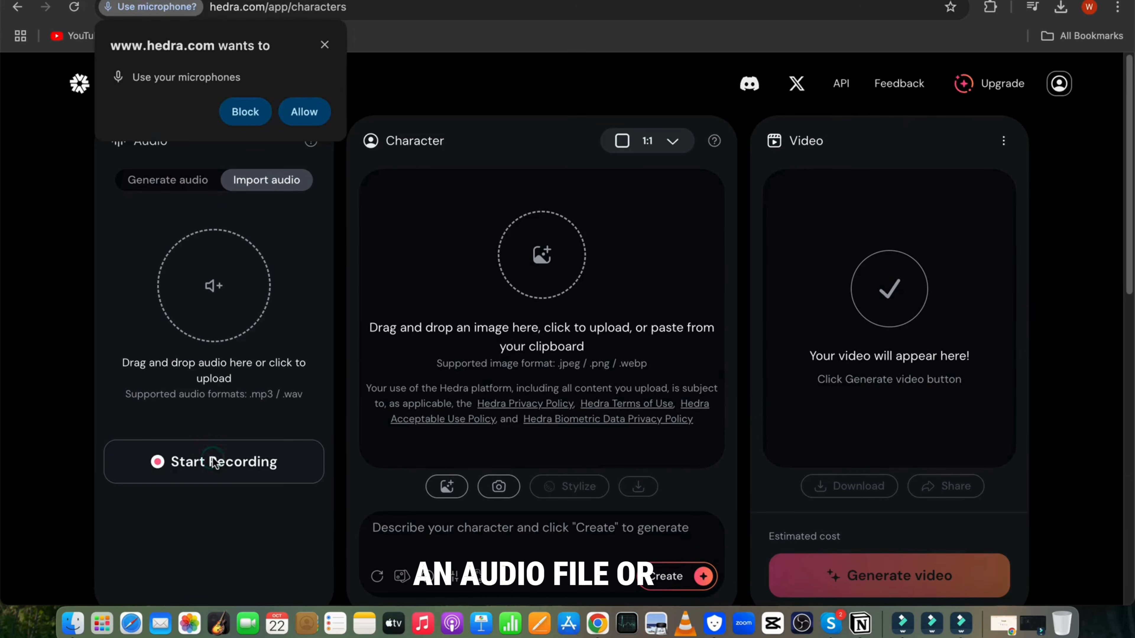
click(325, 45)
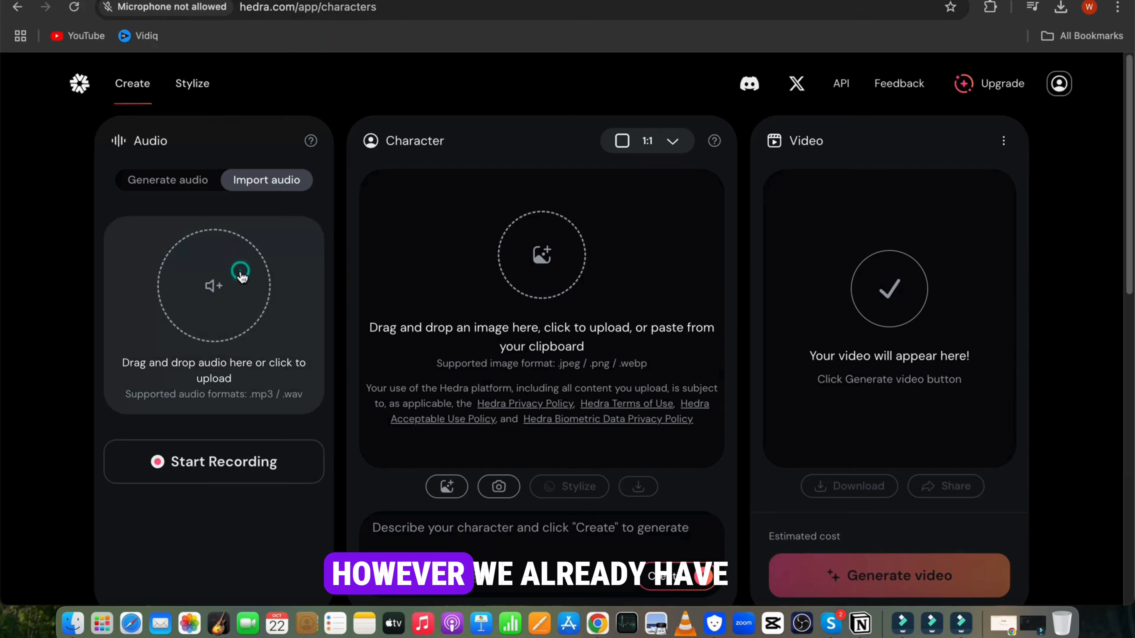
- Upload Male 1.MP3 from the Downloads folder as the audio and preview its start
click(241, 278)
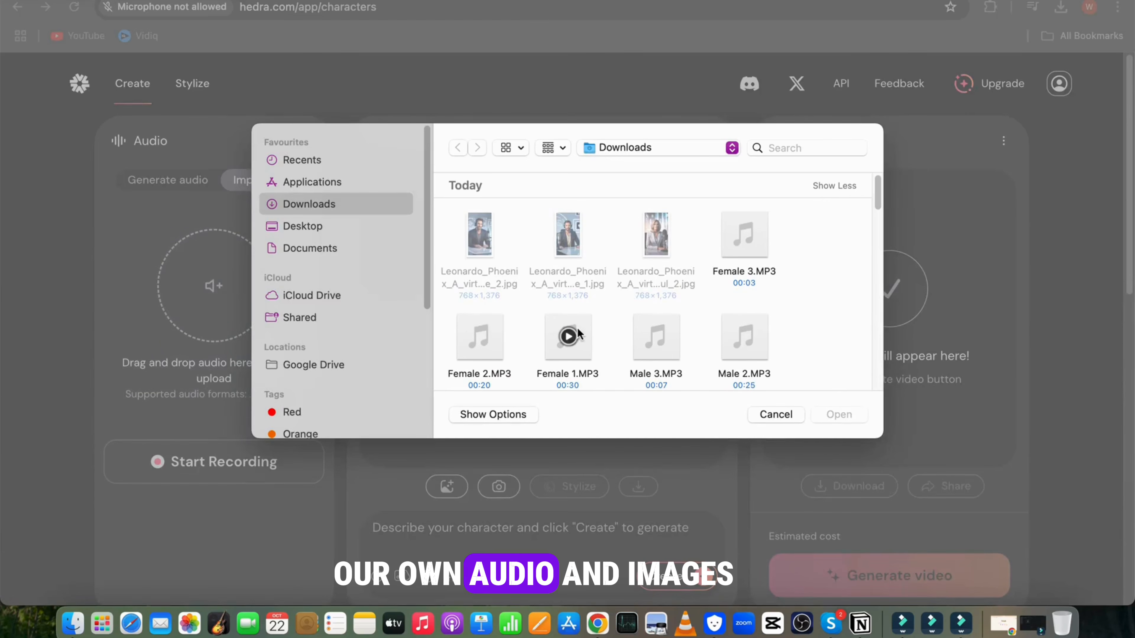
scroll(608, 353, down, 3)
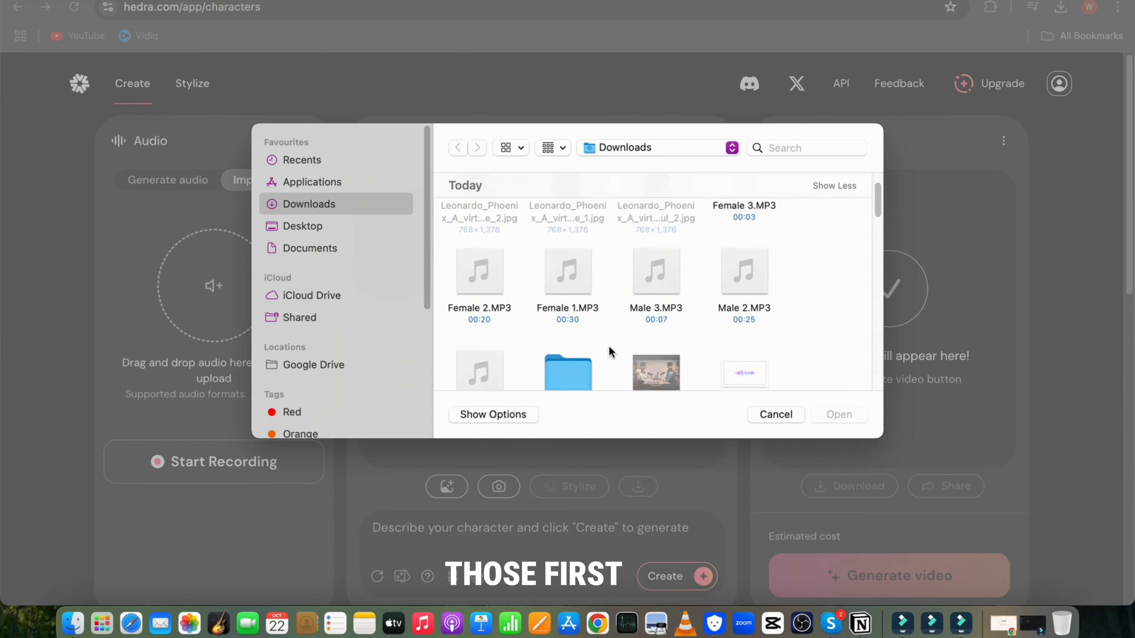
scroll(610, 352, down, 2)
click(491, 320)
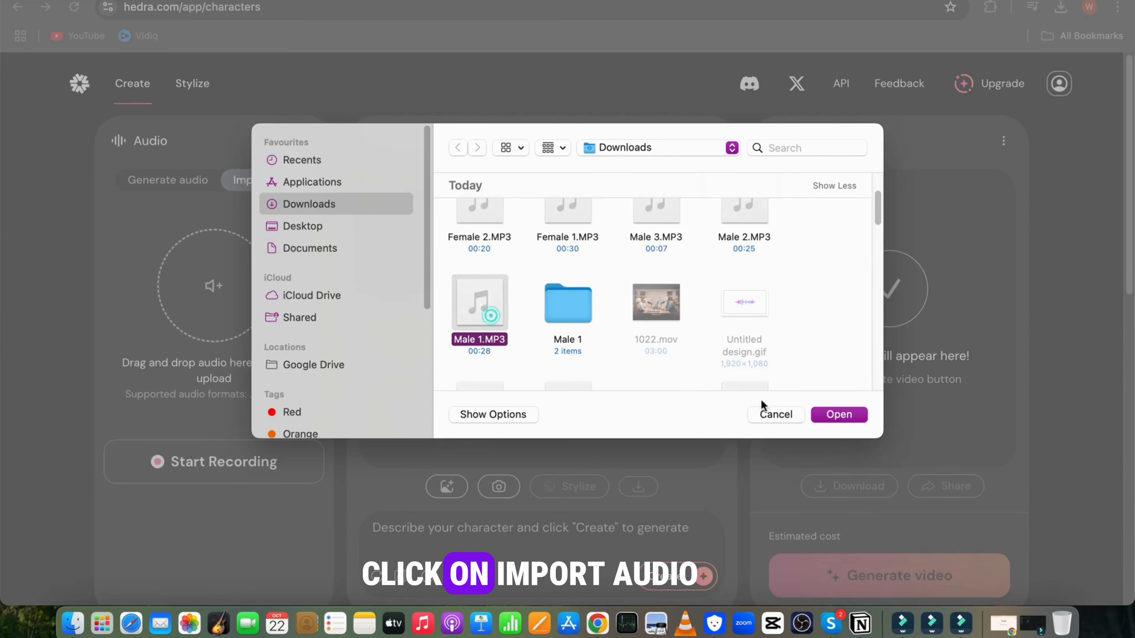
click(839, 415)
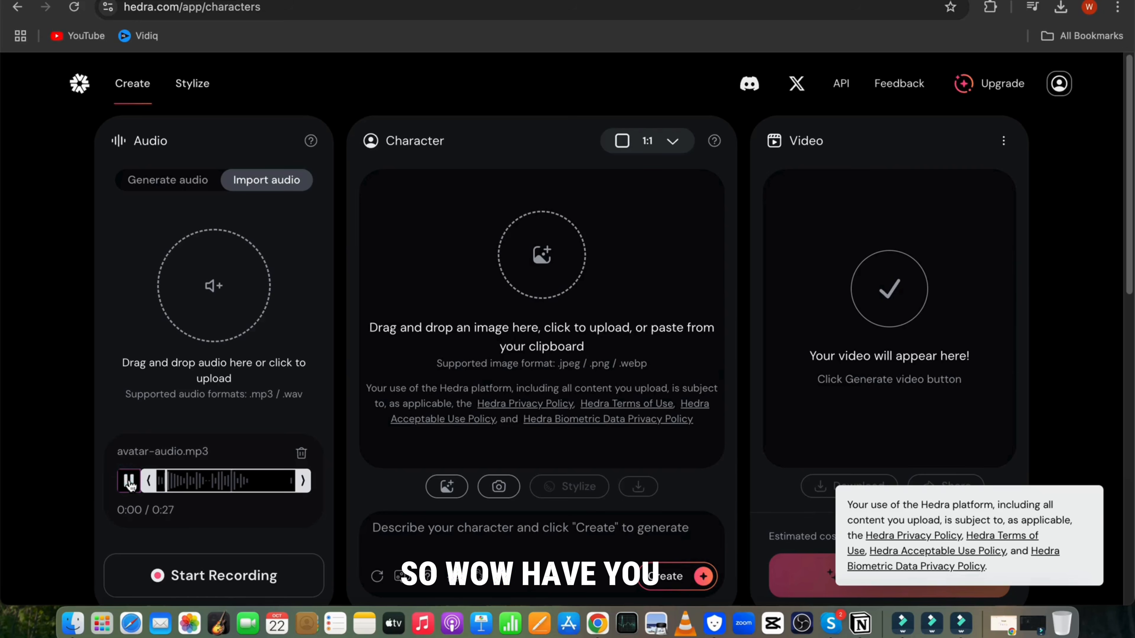
click(129, 482)
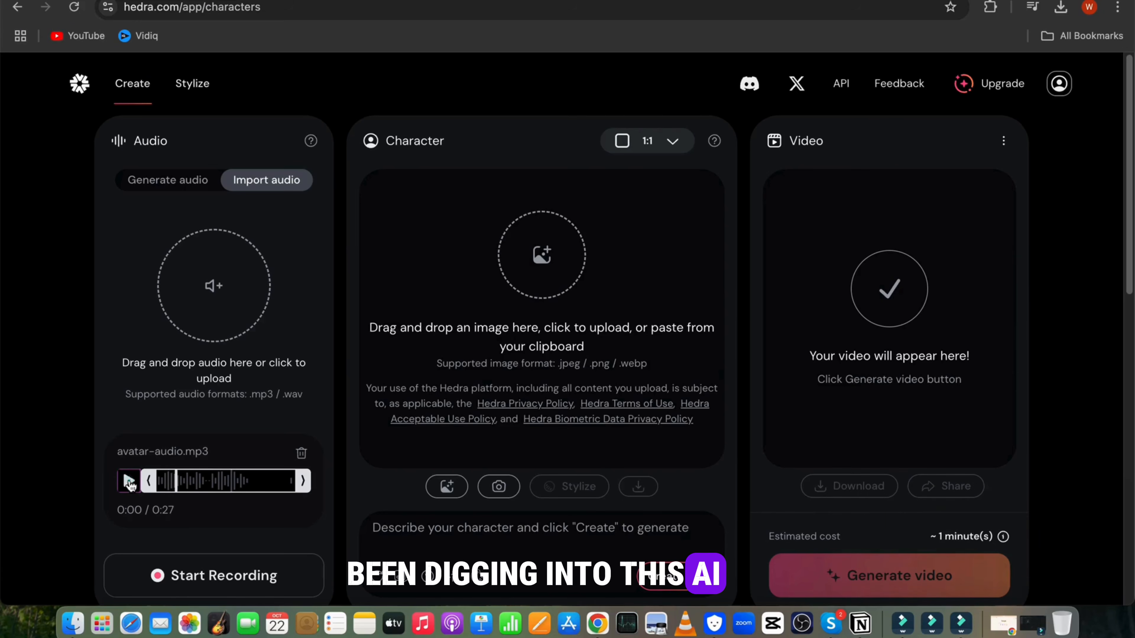
- Upload the Leonardo image of the male host ending in e_2.jpg as the character
click(552, 267)
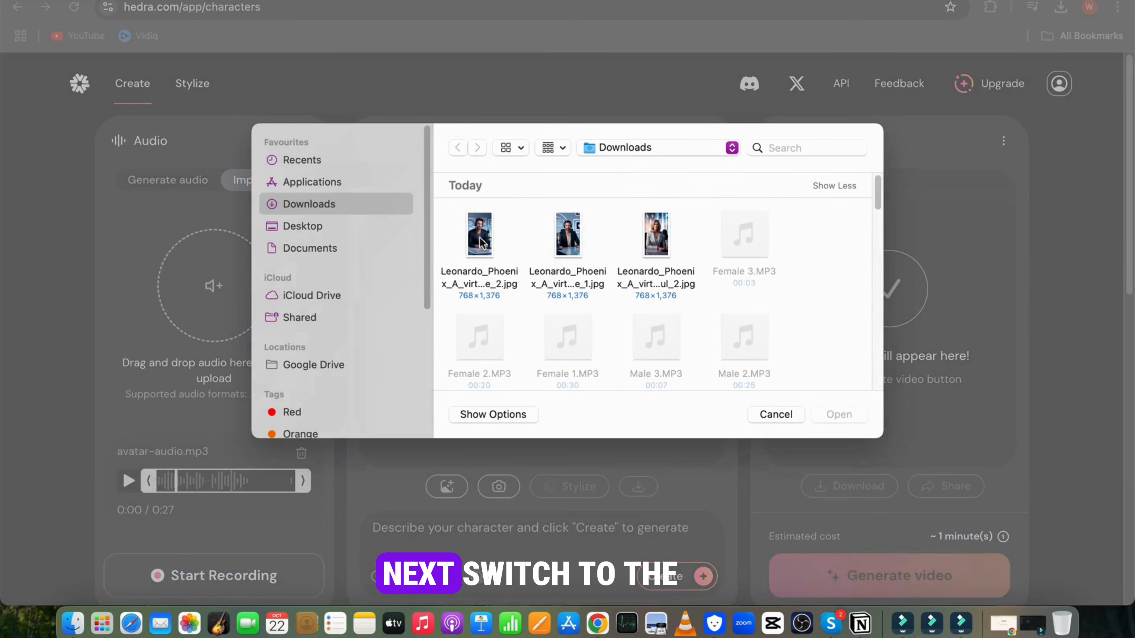
click(480, 248)
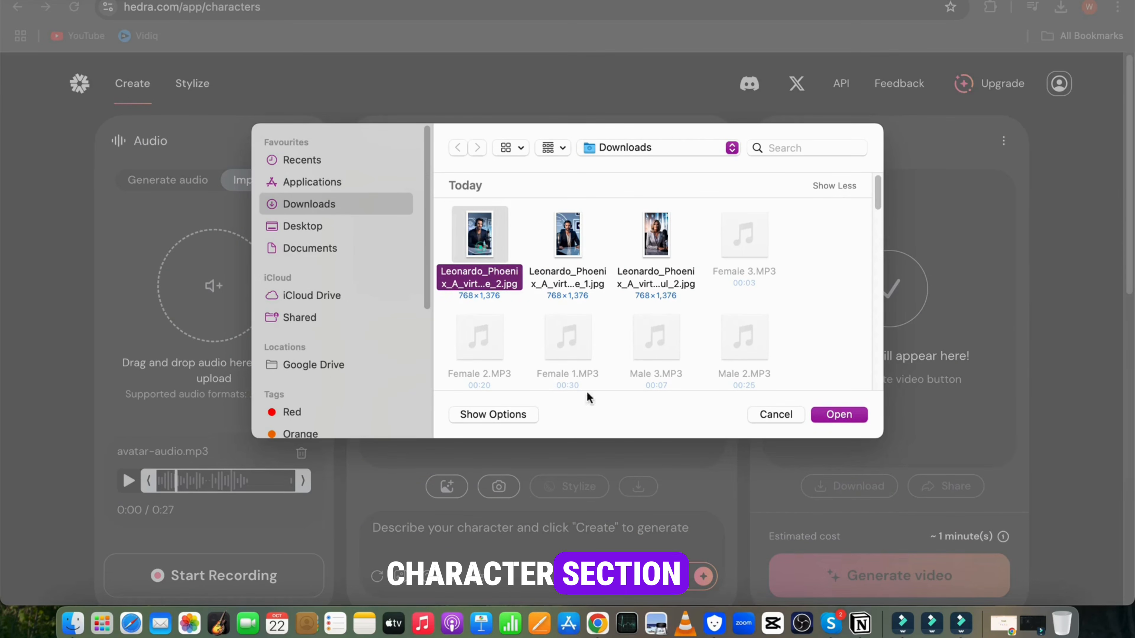
click(847, 413)
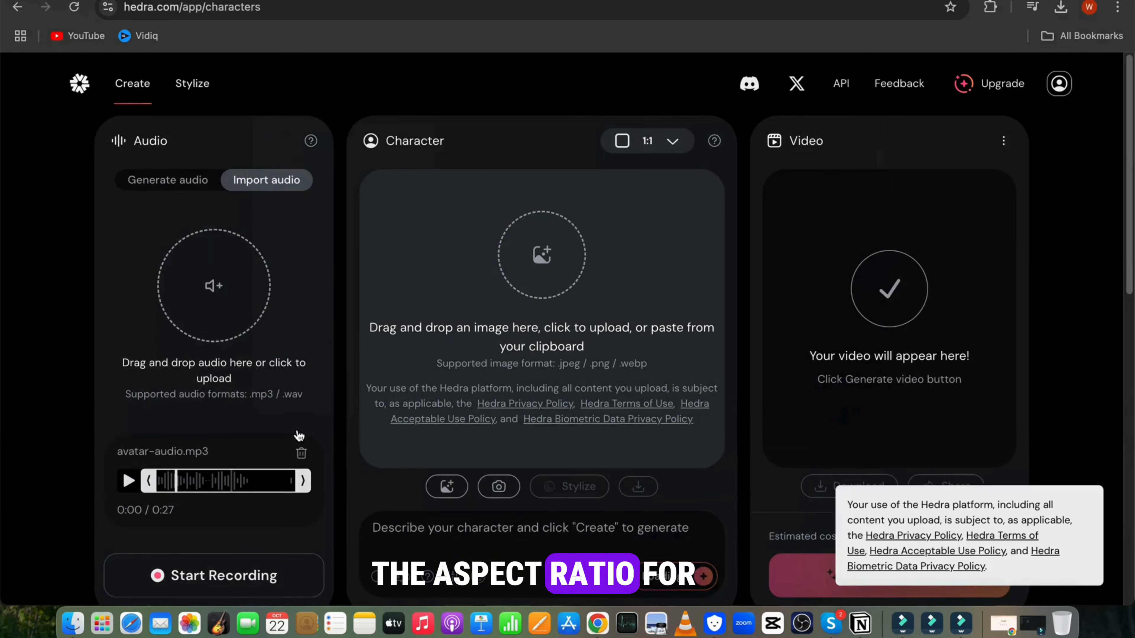
- Set the character's aspect ratio to 1:1 and reframe the male host's portrait at 100% zoom
drag(532, 409, 529, 384)
click(650, 141)
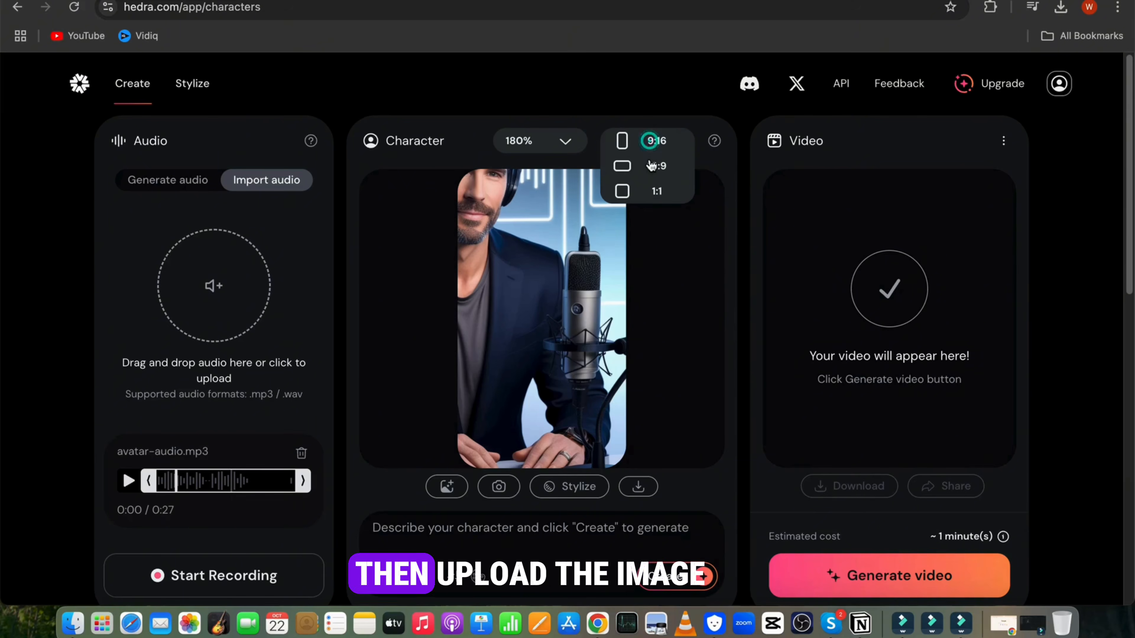
click(649, 192)
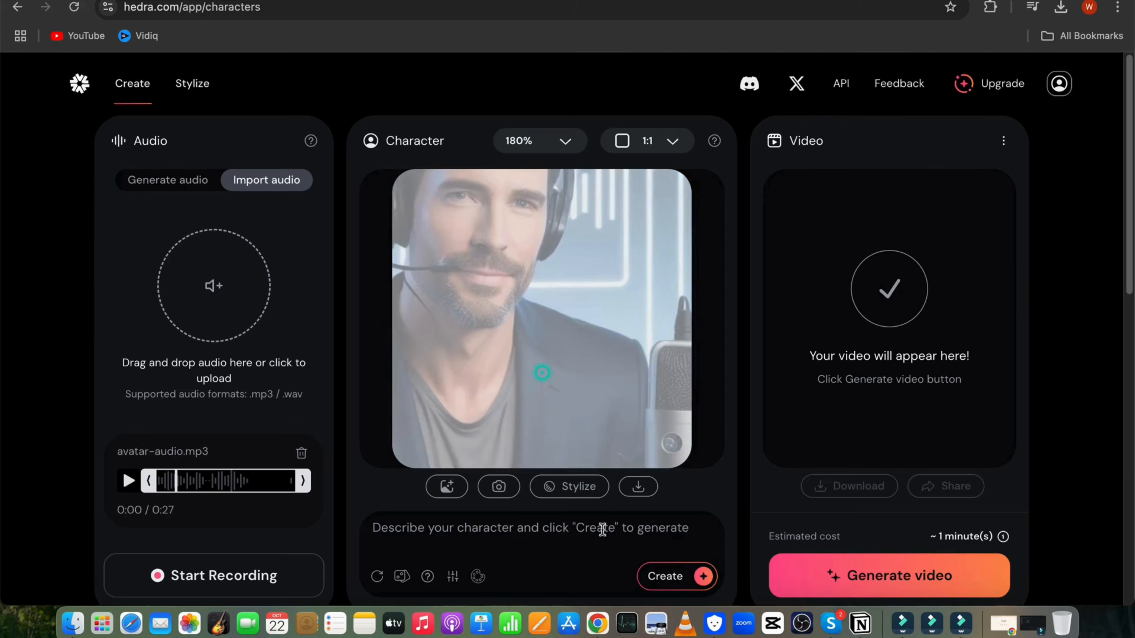
drag(576, 355, 629, 428)
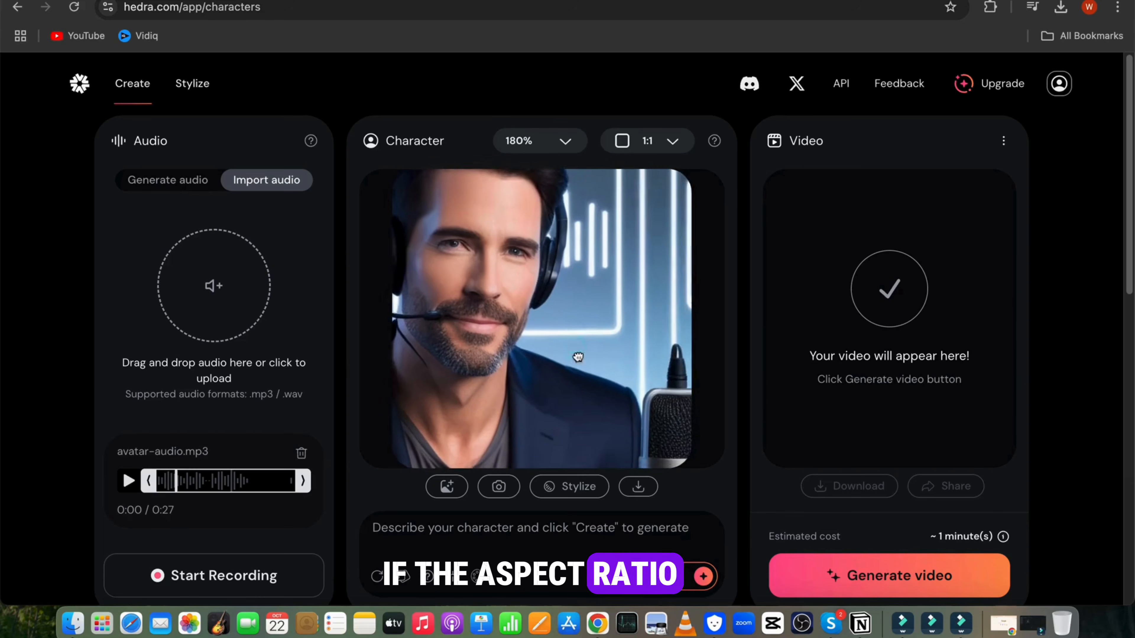
drag(572, 357, 625, 576)
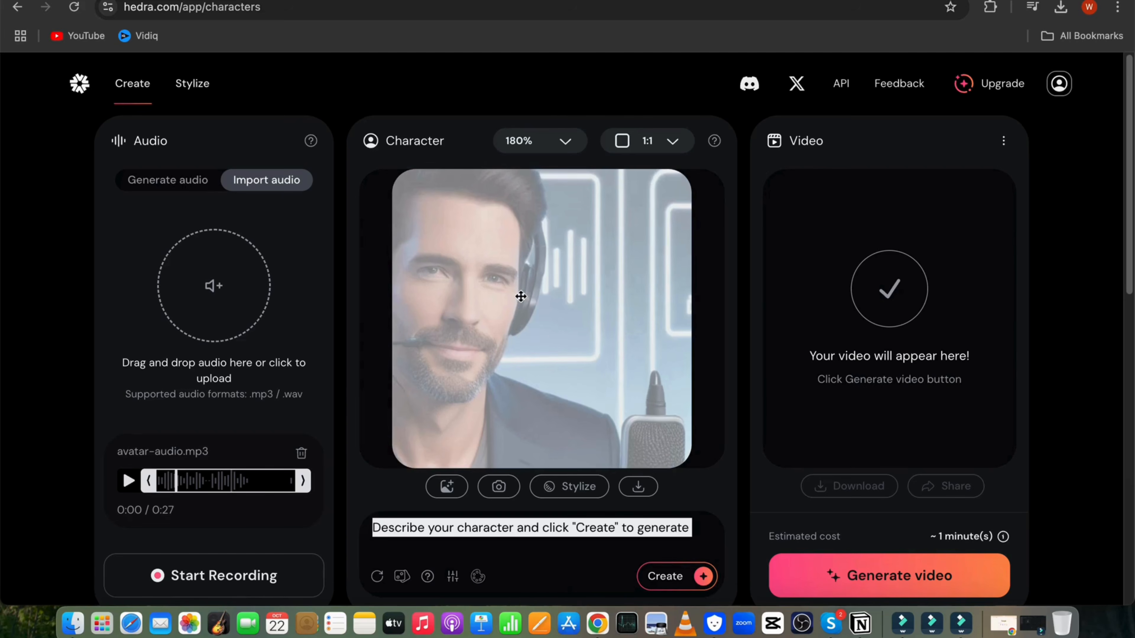
drag(521, 296, 617, 304)
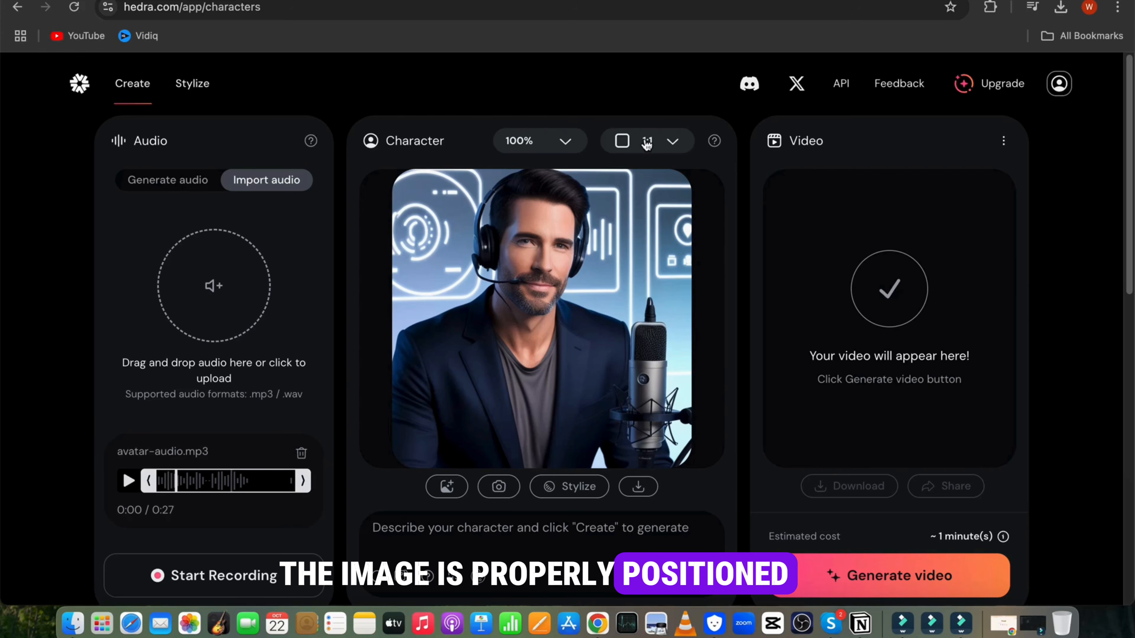
- Generate the male host's talking video and play back the result
scroll(894, 518, down, 1)
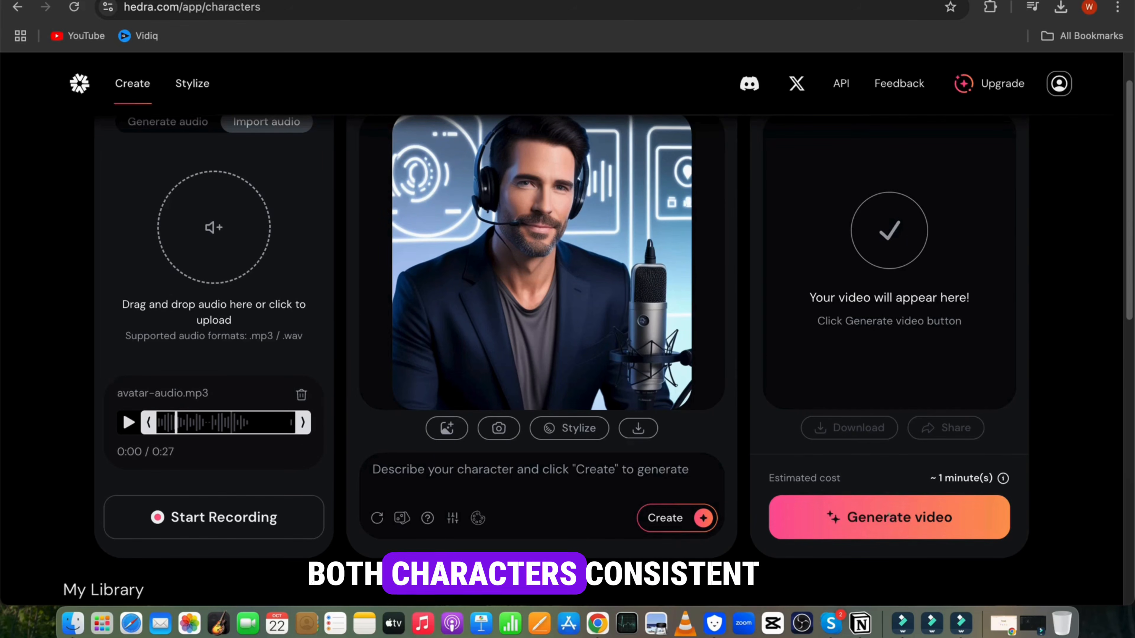
click(890, 519)
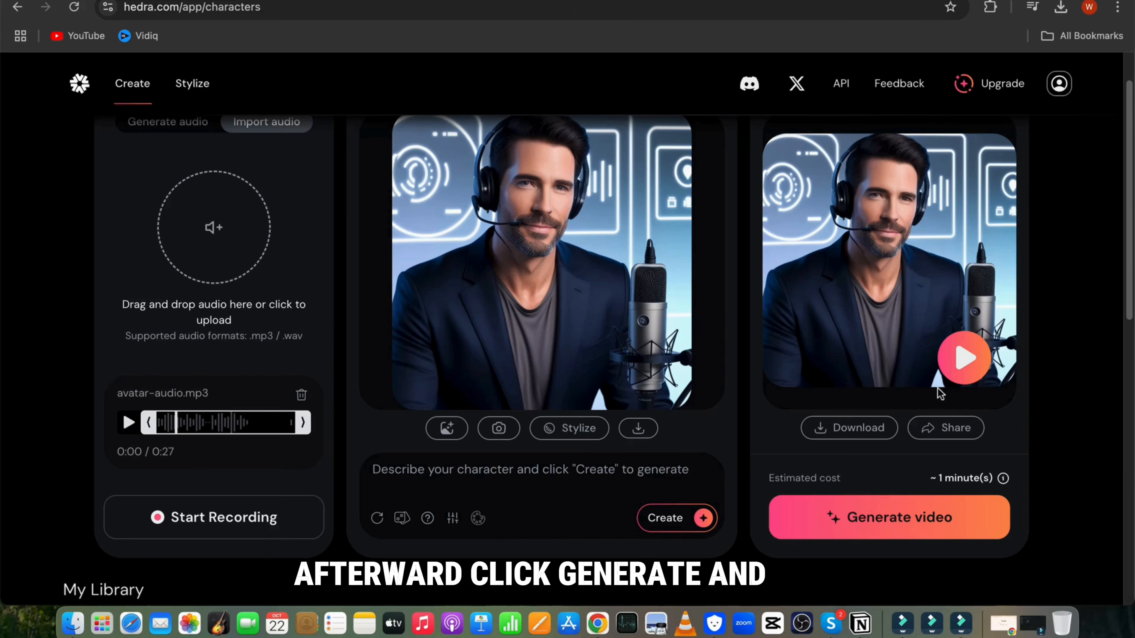
click(962, 366)
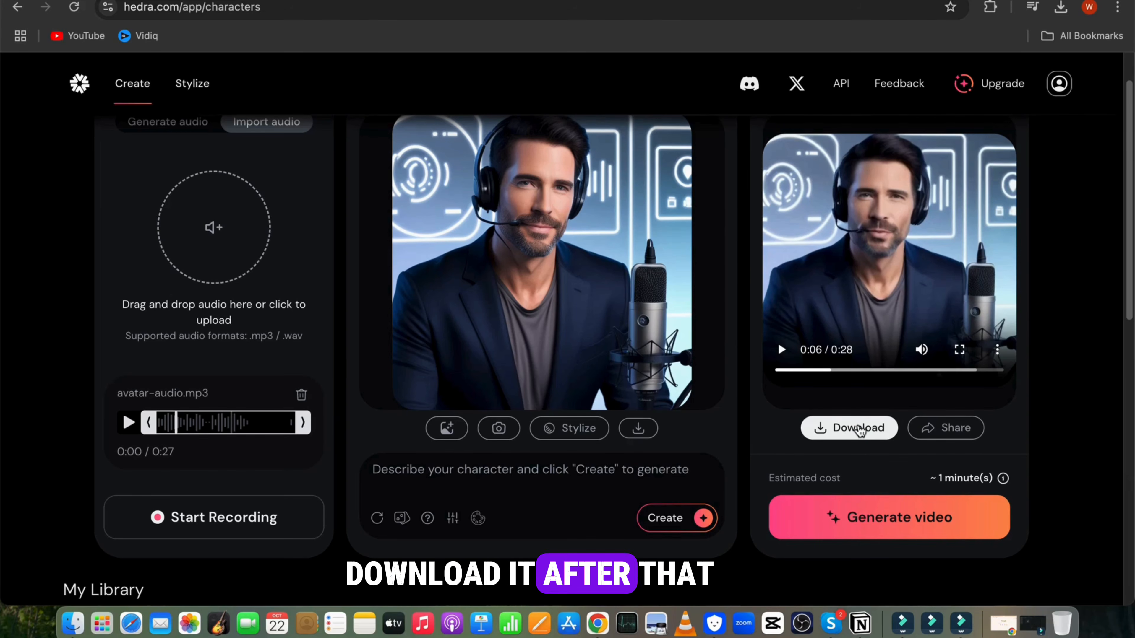
- Remove the male host's audio, then frame the female guest's portrait at a 1:1 aspect ratio and 100% zoom
click(302, 396)
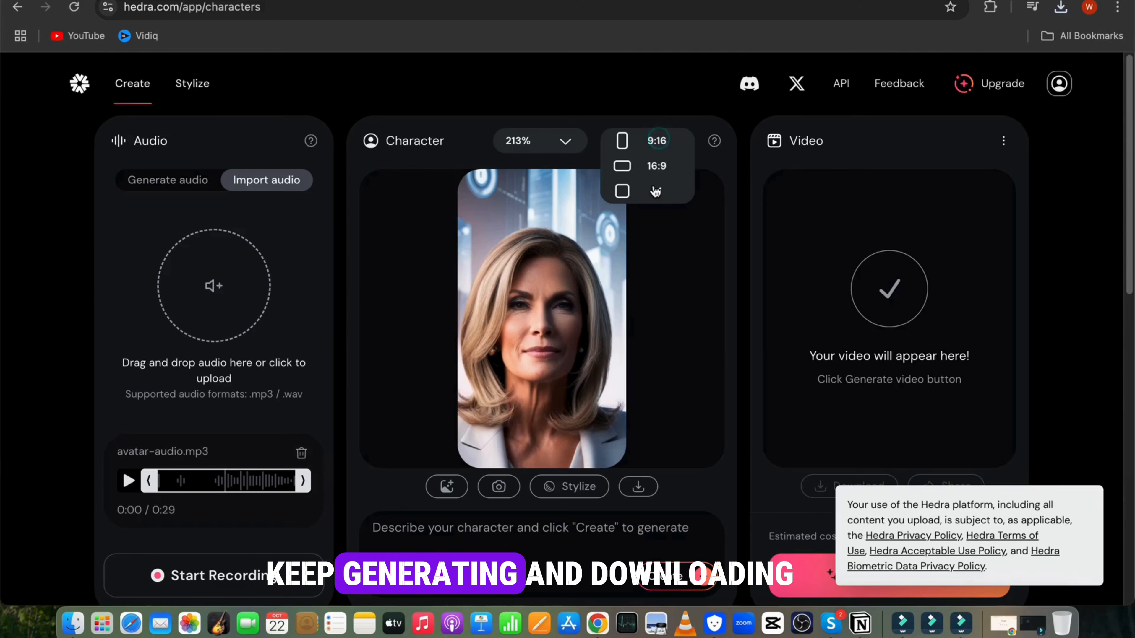
click(655, 191)
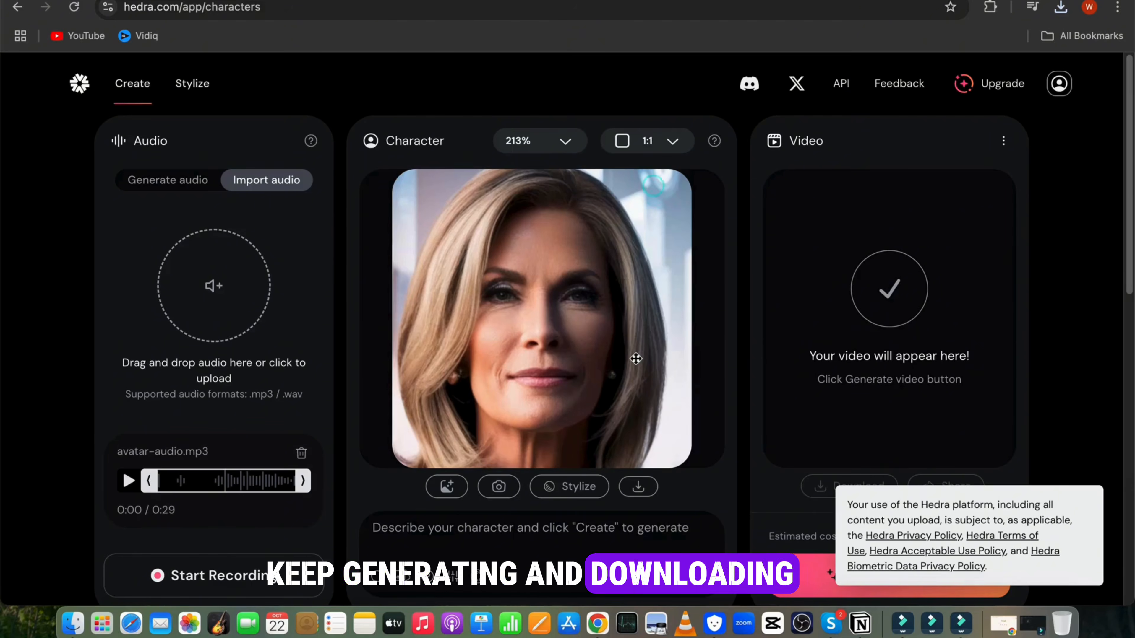
scroll(636, 360, down, 5)
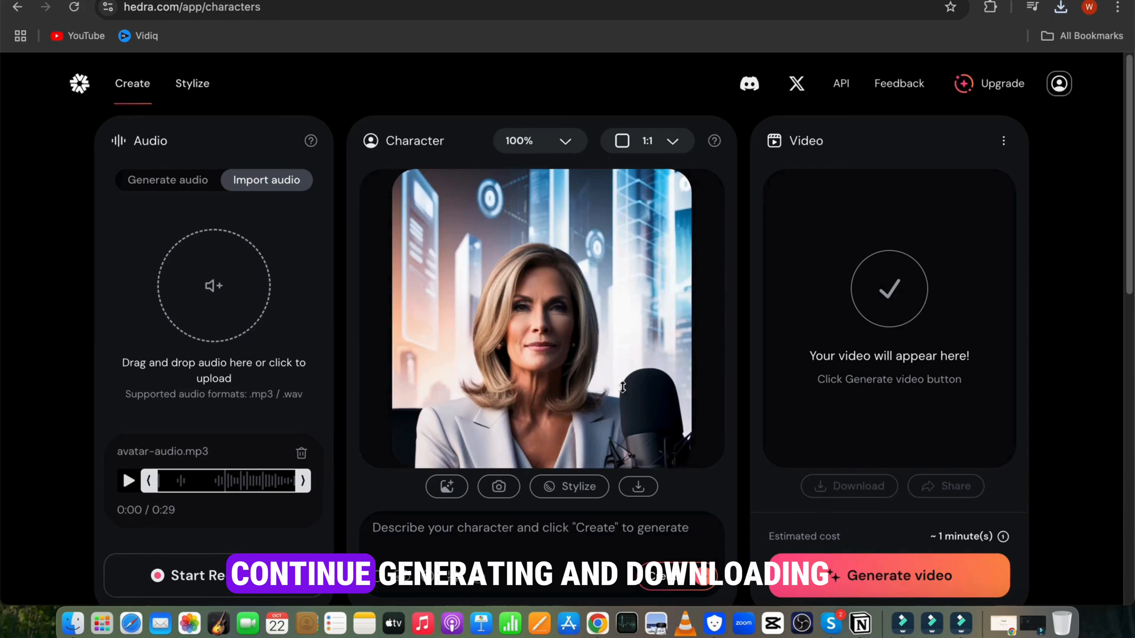
drag(604, 309, 603, 261)
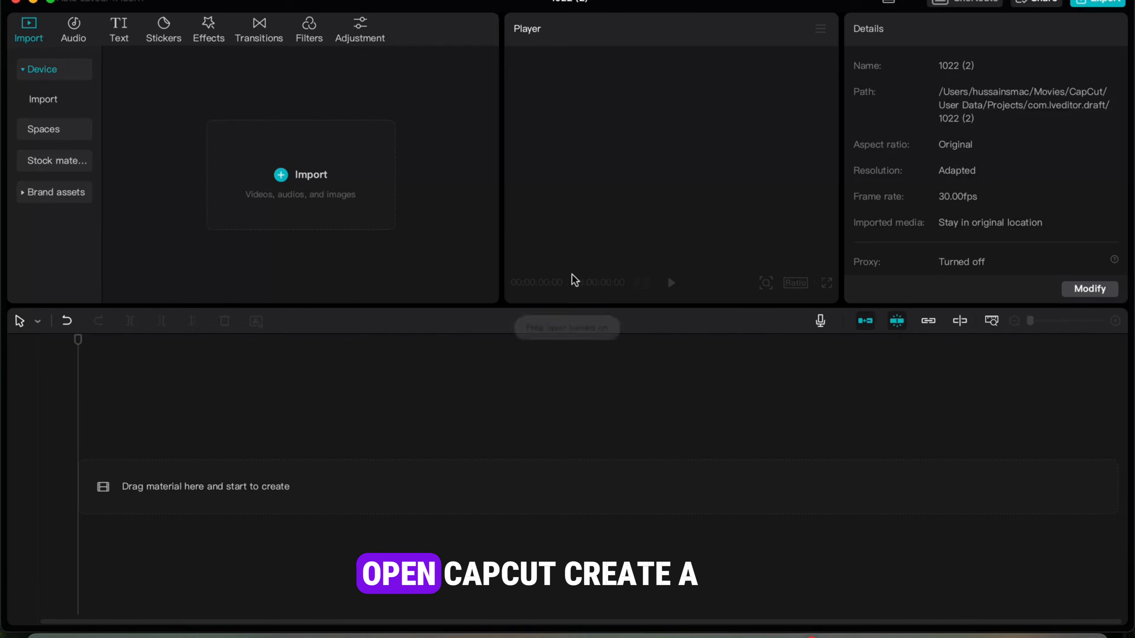
- Import the generated videos into the CapCut project and place Male video 1.mp4, male vid 3.mp4 and male 5.mp4 end to end
click(289, 193)
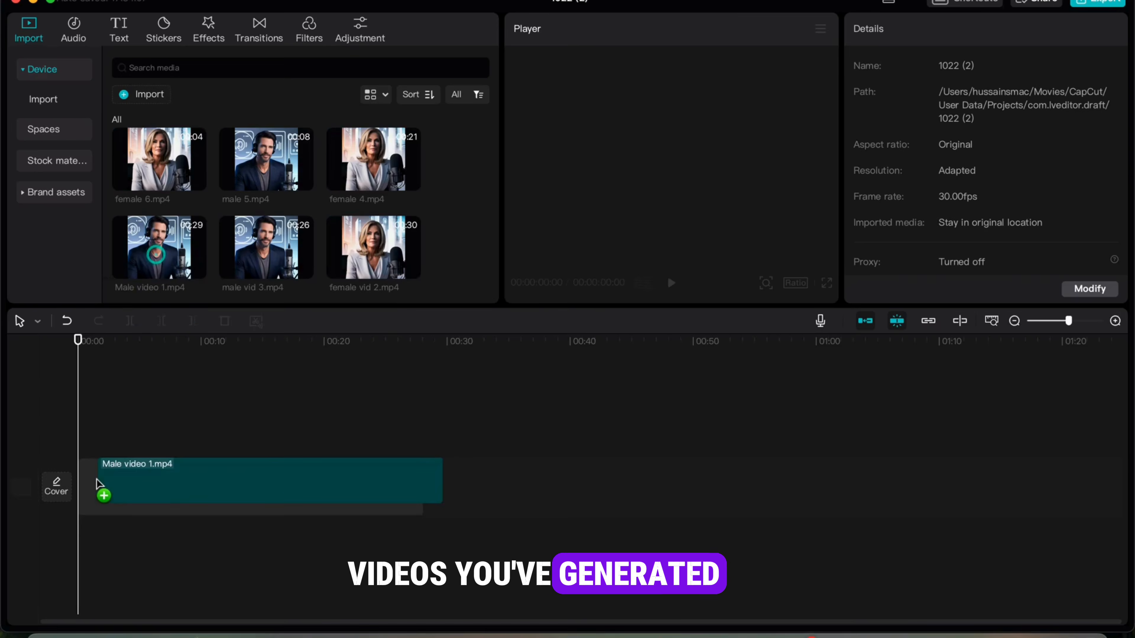
drag(101, 489, 155, 492)
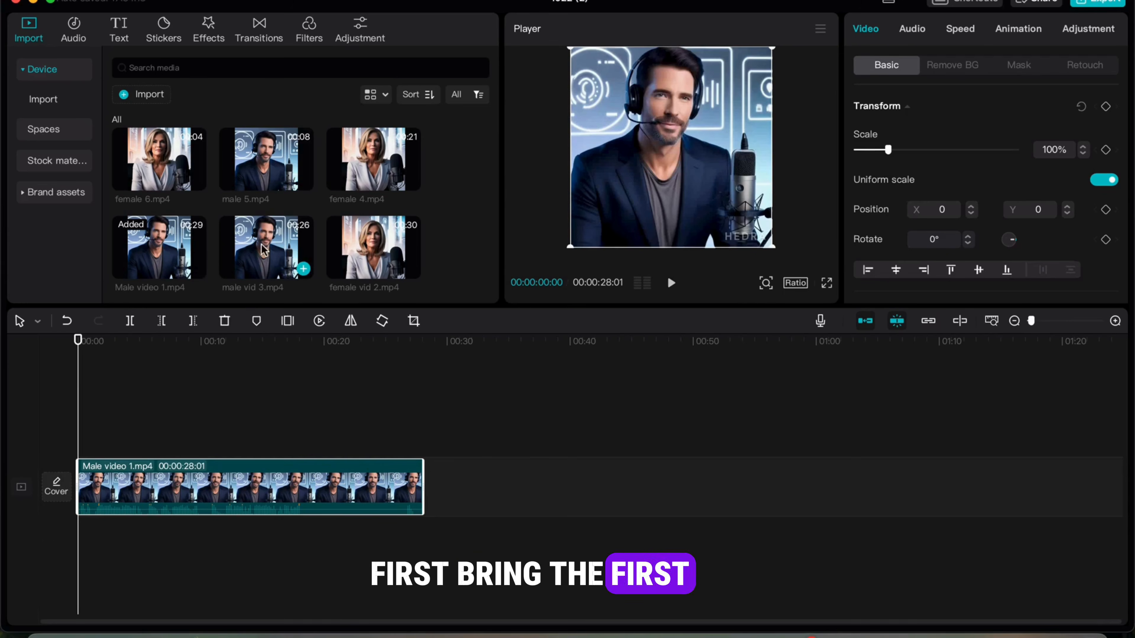
drag(264, 250, 424, 514)
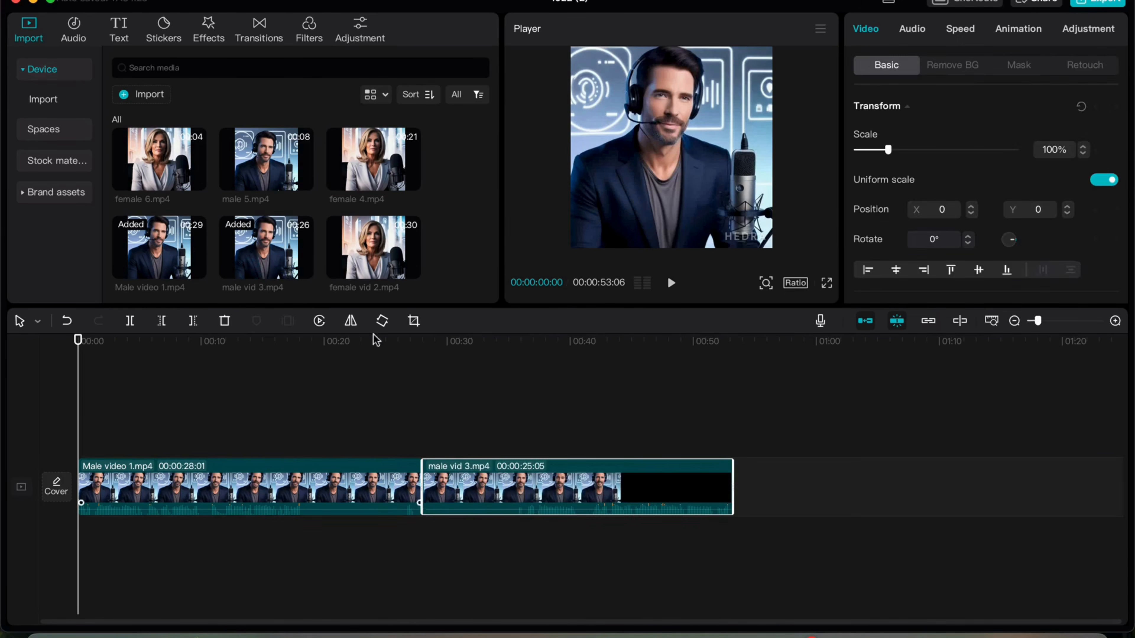
drag(268, 200, 732, 501)
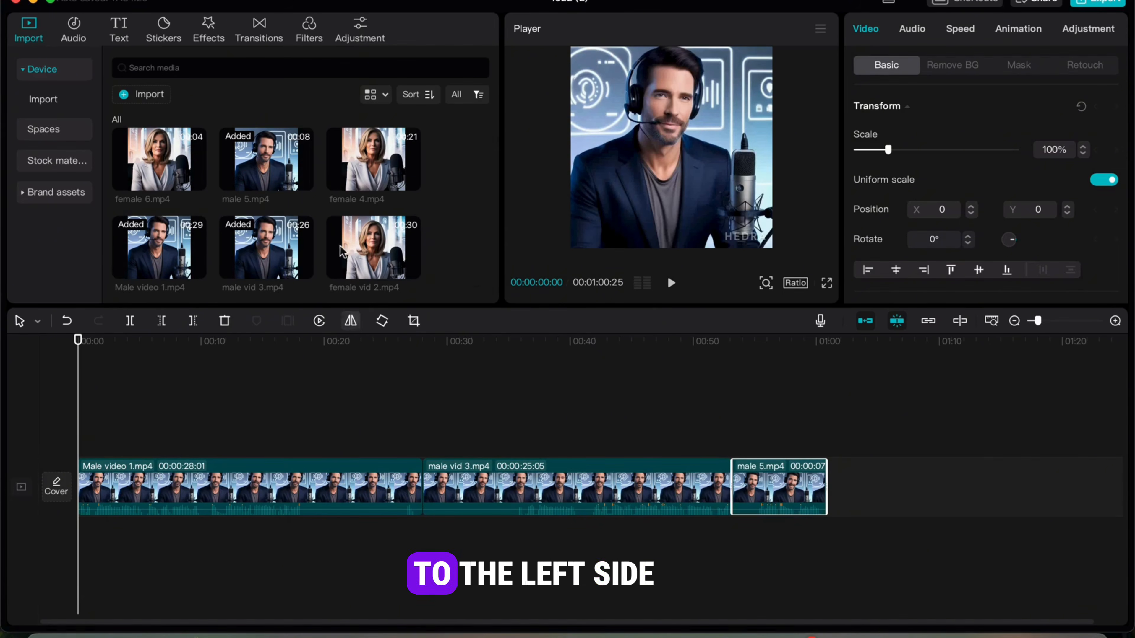
- Set the project's aspect ratio to 16:9, then enlarge Male video 1.mp4 and position it over the left half of the frame
click(795, 283)
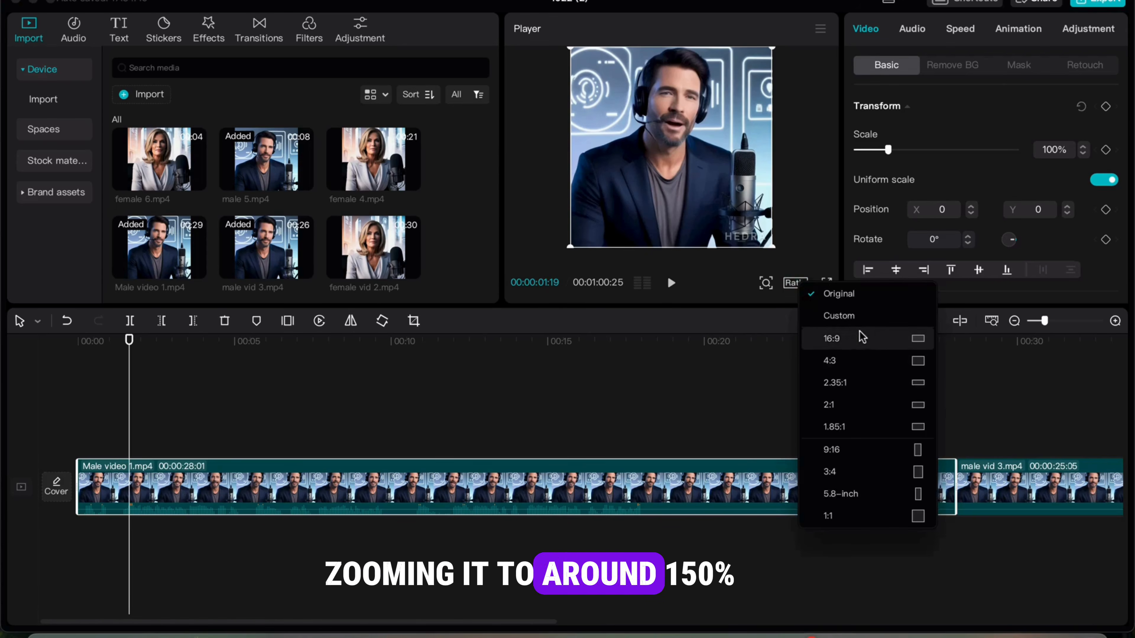
click(863, 342)
drag(714, 148, 642, 144)
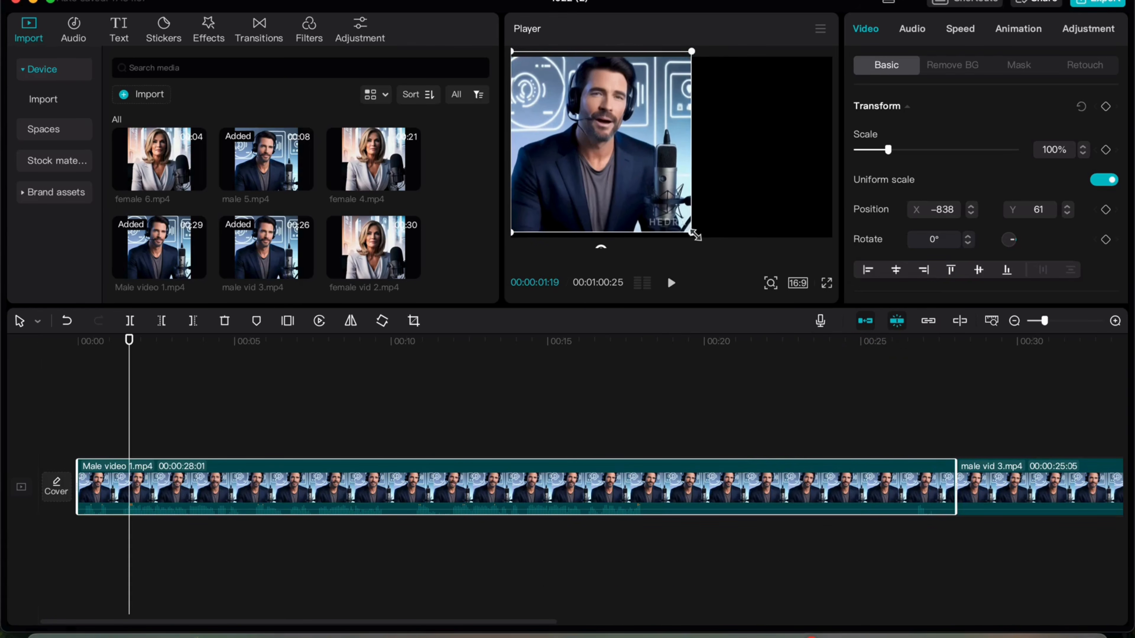
drag(695, 234, 719, 259)
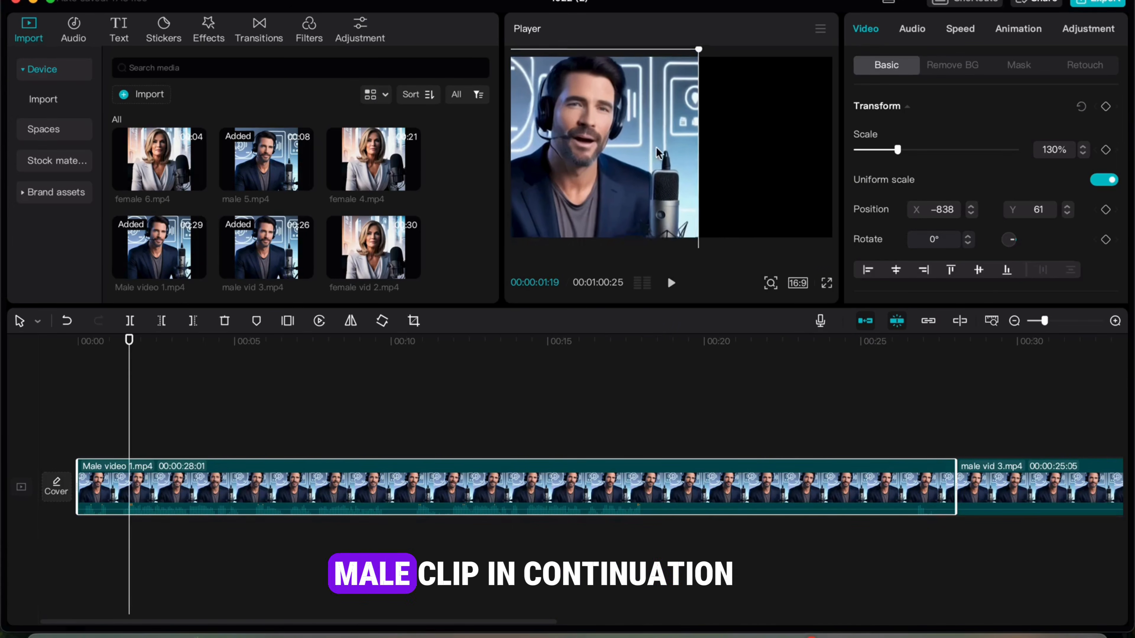
drag(657, 153, 686, 196)
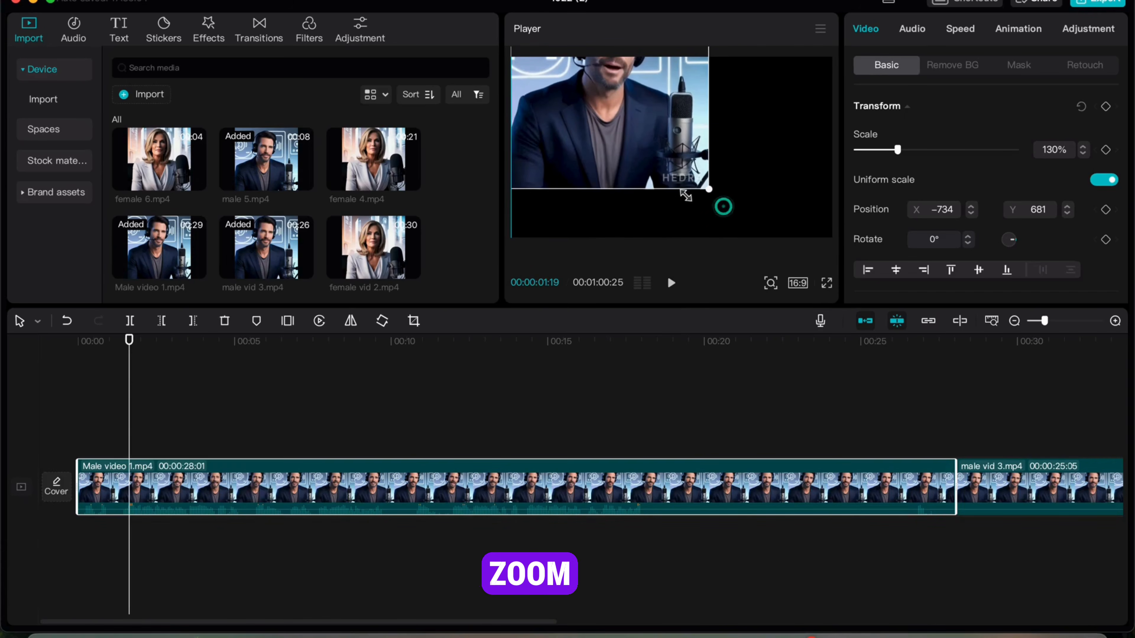
drag(647, 139, 652, 199)
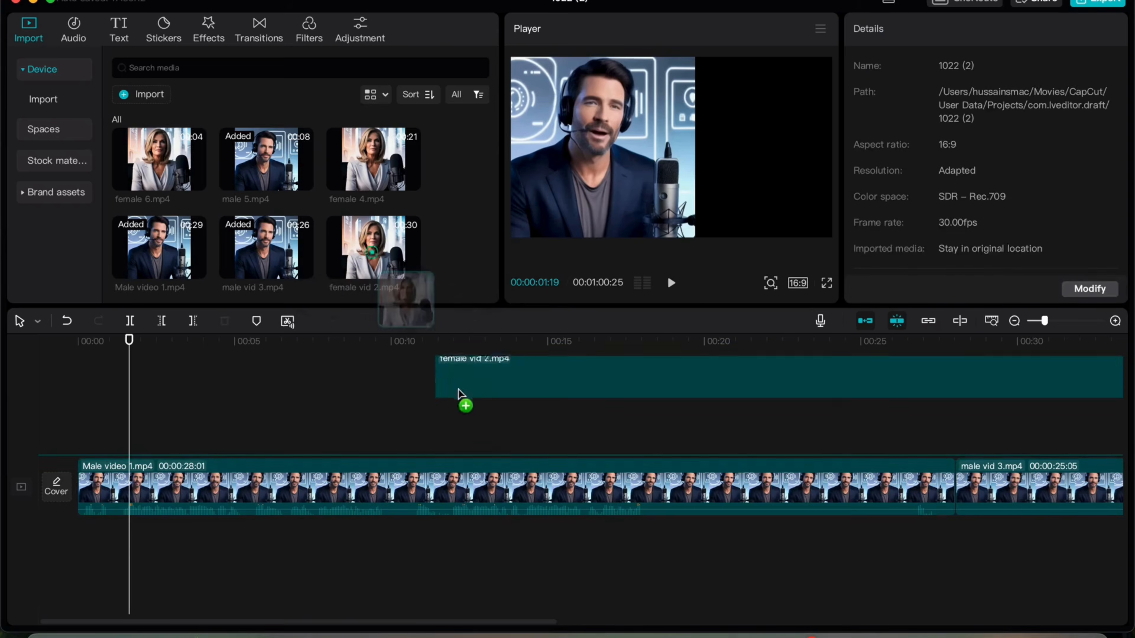
- Place female vid 2.mp4 on a second layer above the male clips, starting at about 10 seconds, and play the overlap
drag(461, 398, 387, 430)
click(343, 378)
click(670, 283)
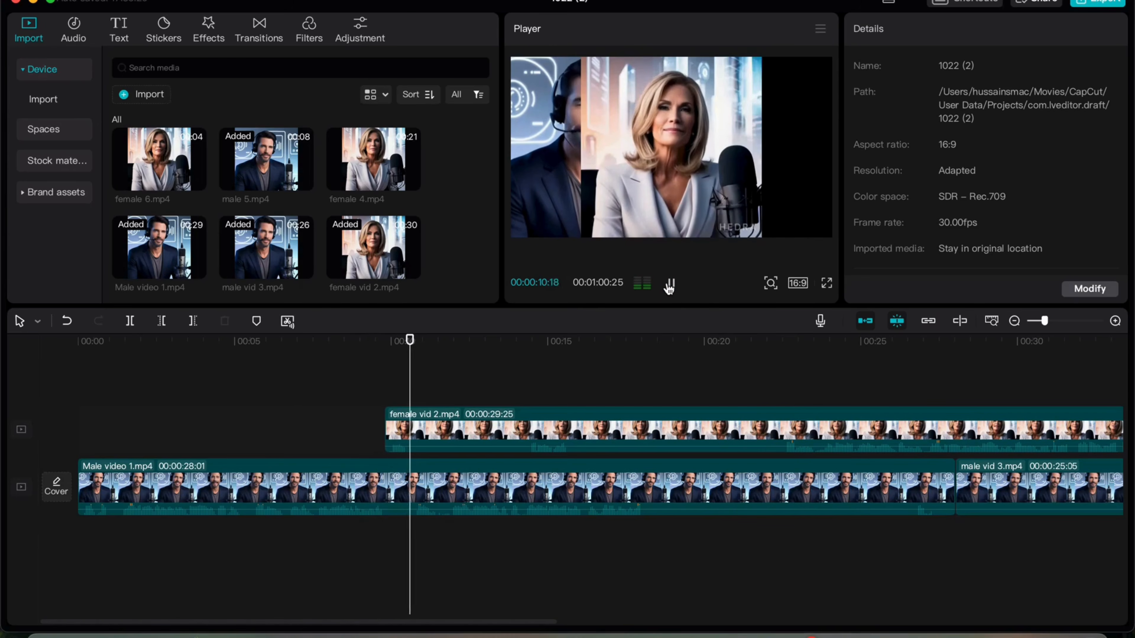
drag(518, 427, 525, 428)
- Move female vid 2.mp4 into the right half of the frame beside the male host
drag(625, 198, 727, 200)
drag(585, 213, 576, 213)
drag(631, 180, 634, 171)
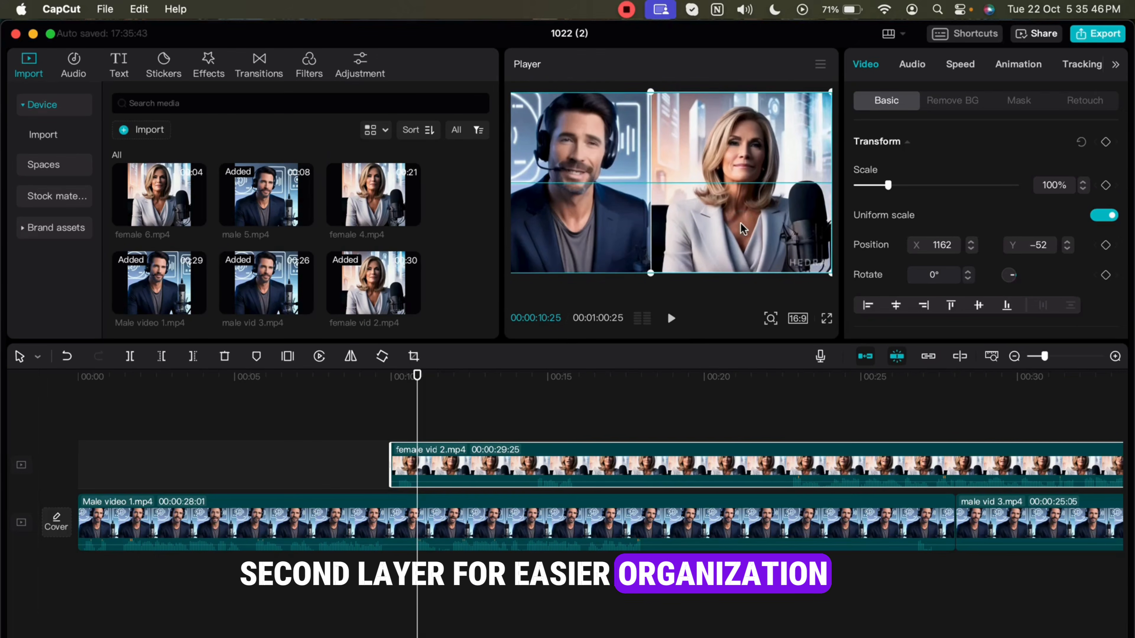
drag(745, 227, 726, 206)
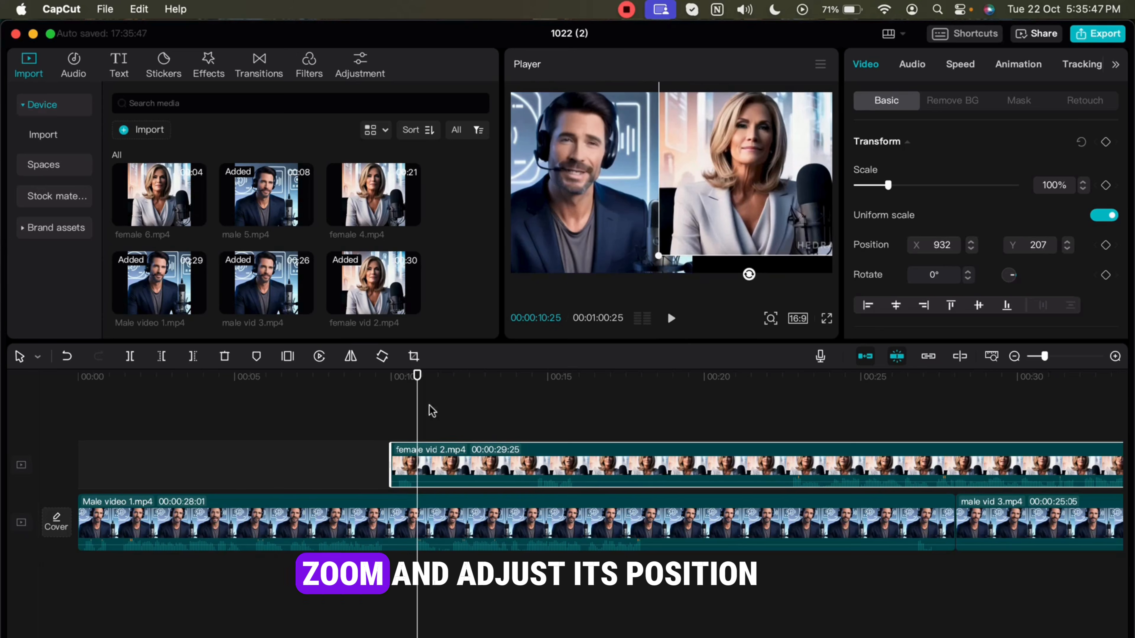
- Crop the bottom strip off female vid 2.mp4 to cut out the watermark
click(414, 357)
drag(574, 515, 575, 482)
click(905, 579)
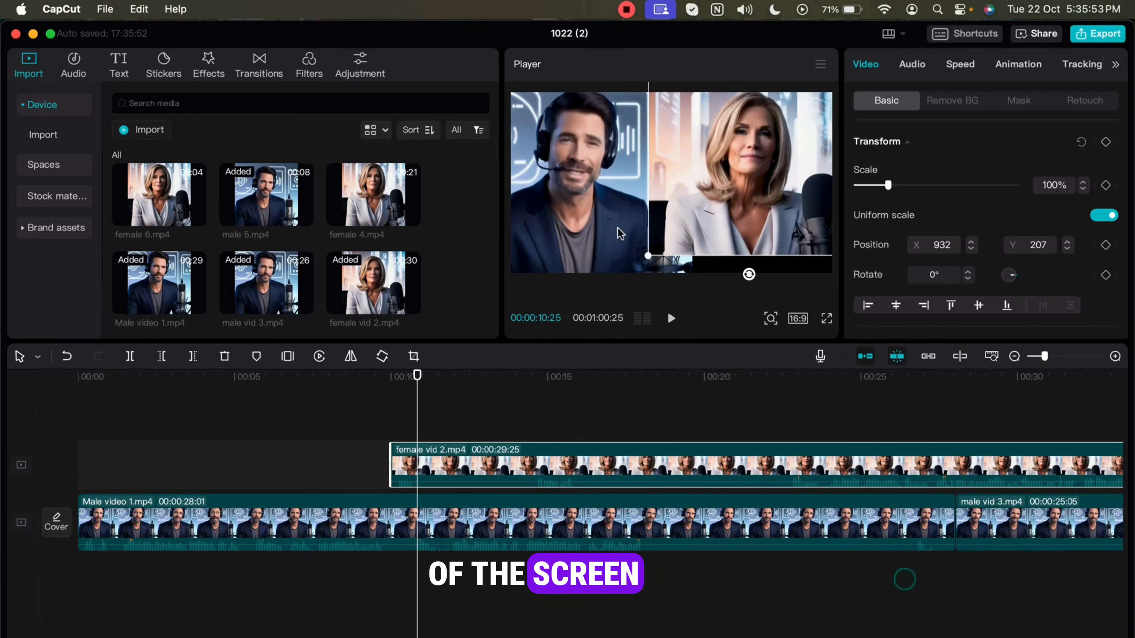
- Scale female vid 2.mp4 to about 112% and reposition it to fill the right half of the frame
drag(648, 256, 619, 281)
drag(758, 174, 757, 238)
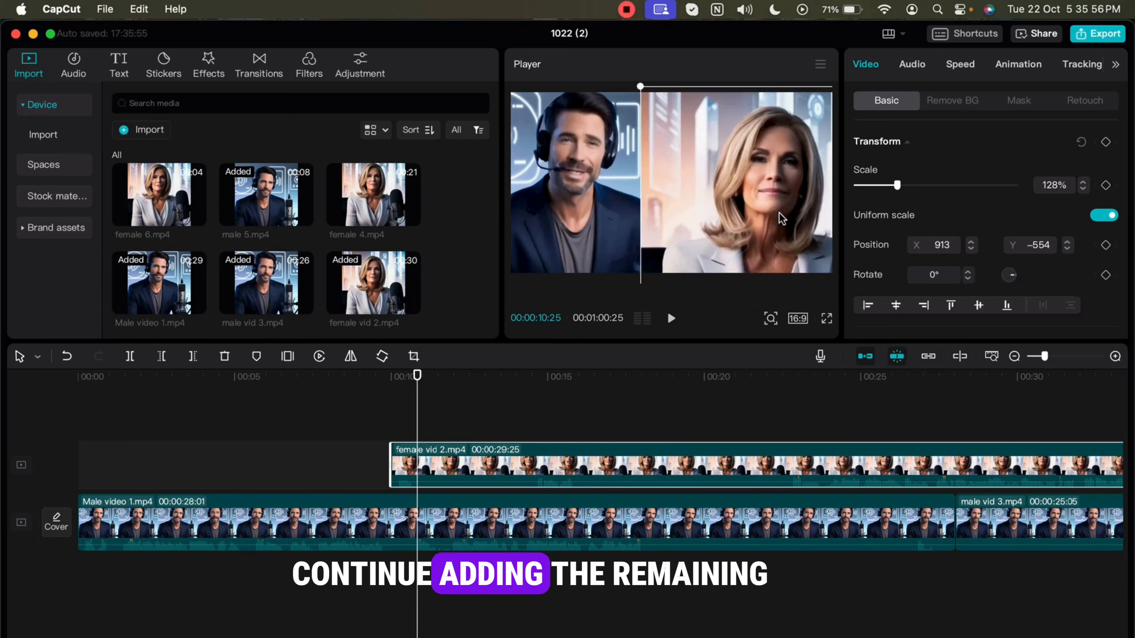
drag(696, 282, 758, 230)
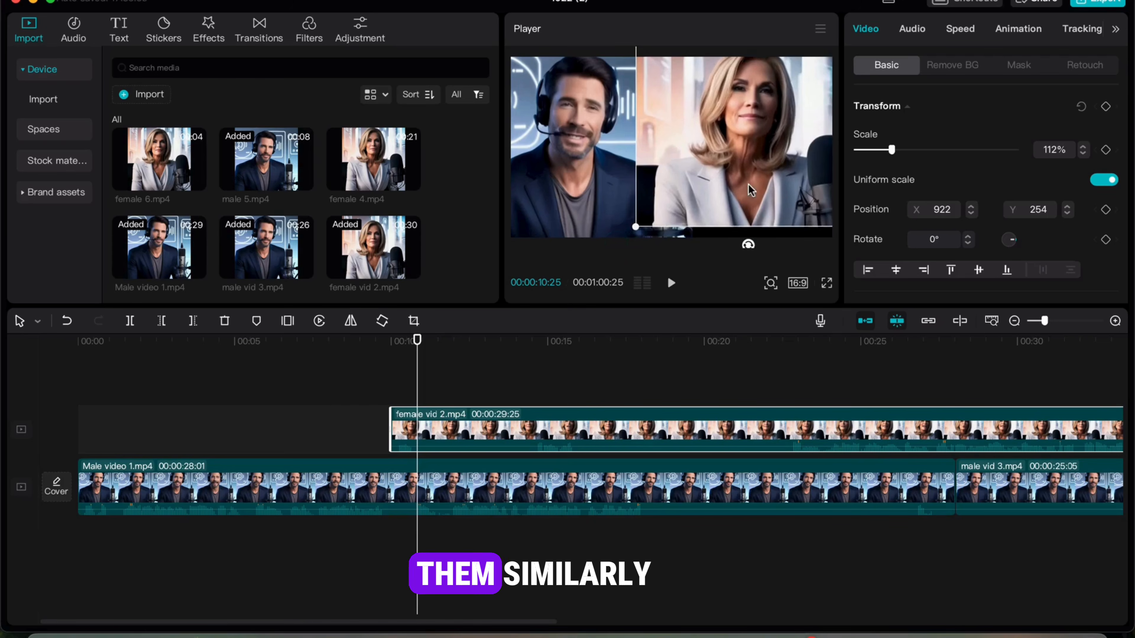
drag(748, 219, 779, 200)
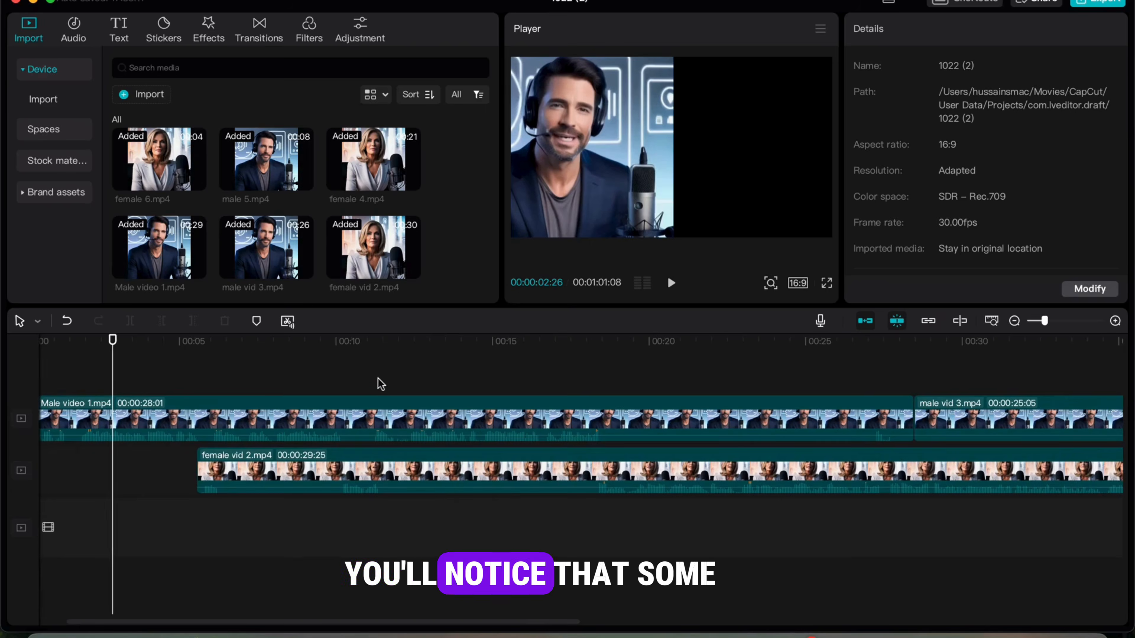
- Split female vid 2.mp4 at about 00:00:11:14 and 00:00:18:08 and copy the segment between the cuts
click(378, 379)
click(379, 473)
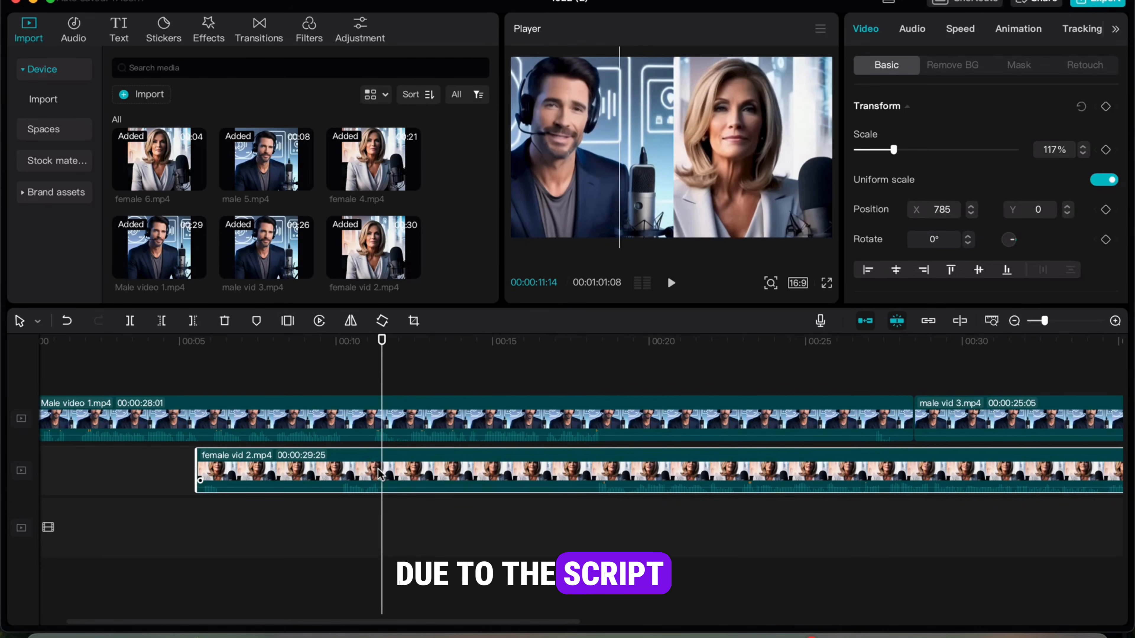
drag(382, 388, 594, 395)
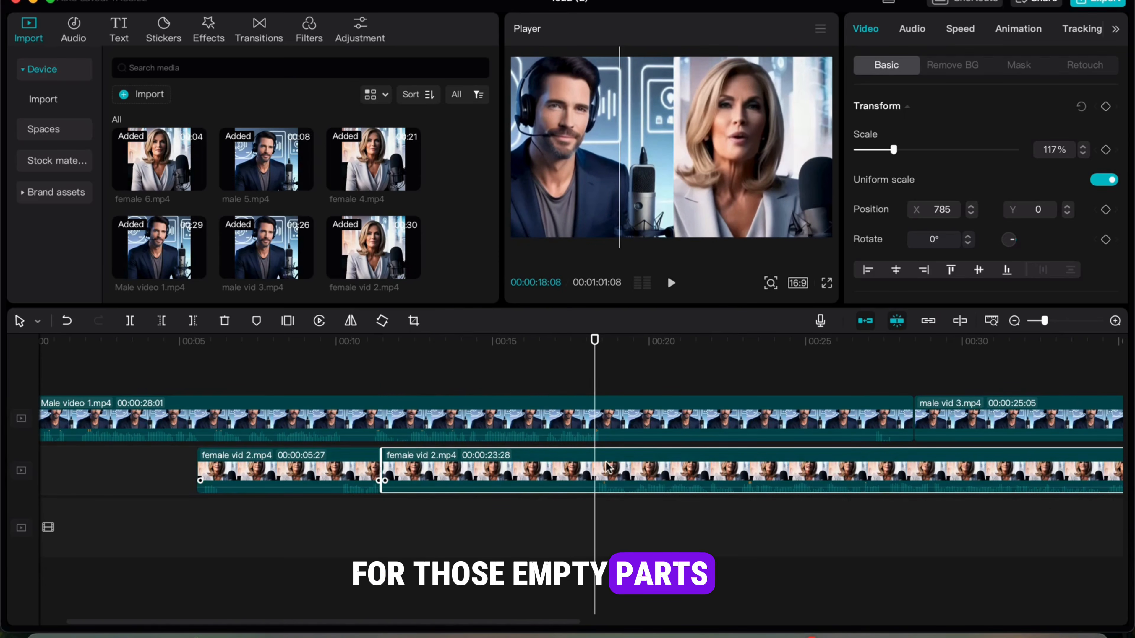
right_click(554, 473)
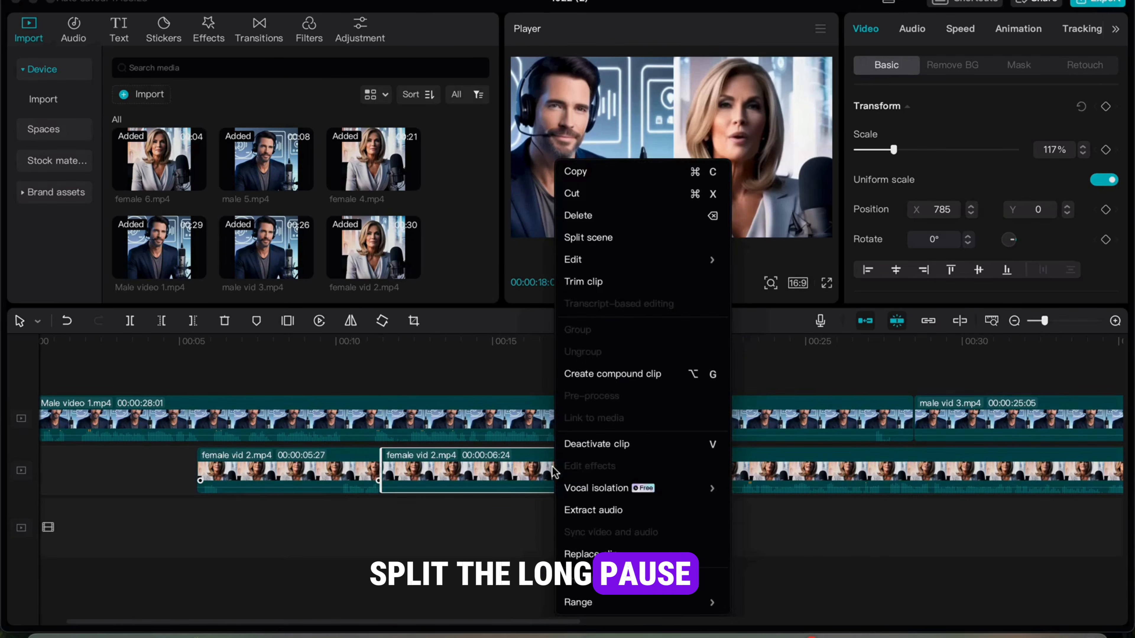
click(586, 174)
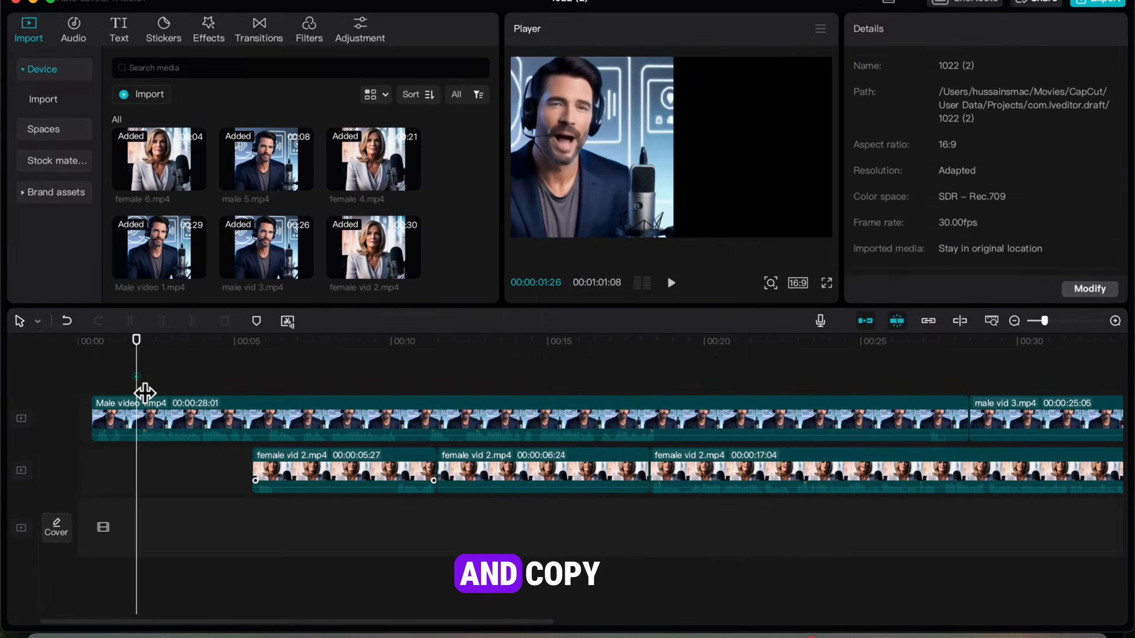
- Paste the copied female segment at the start of Male video 1.mp4 and trim it to 00:00:05:04 to fill the gap
drag(144, 392, 91, 393)
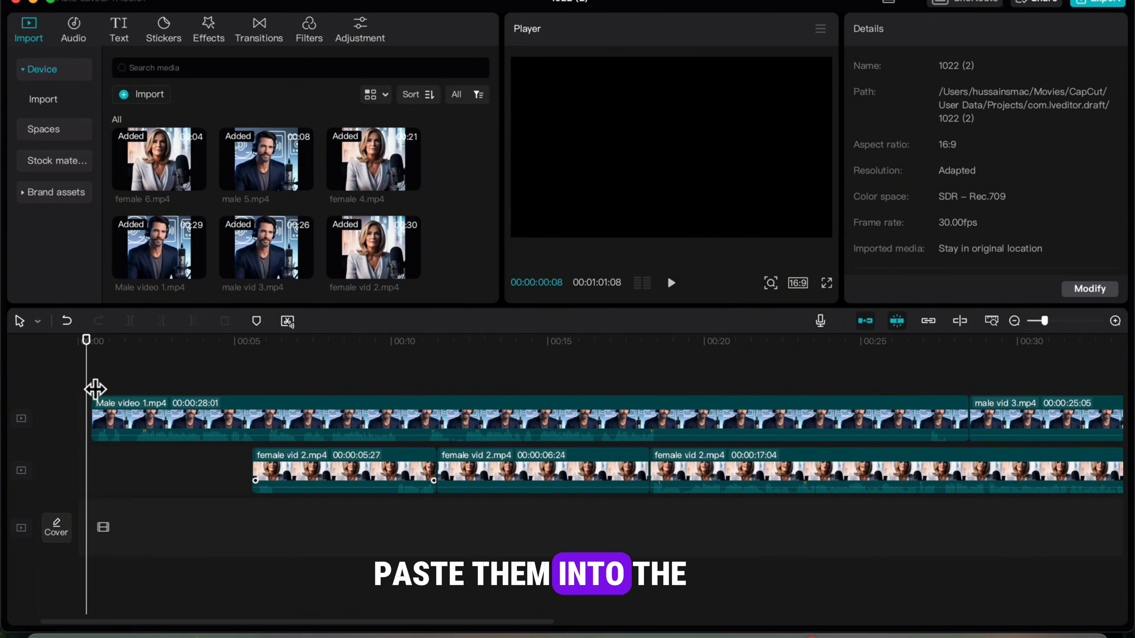
key(super+v)
drag(314, 481, 257, 475)
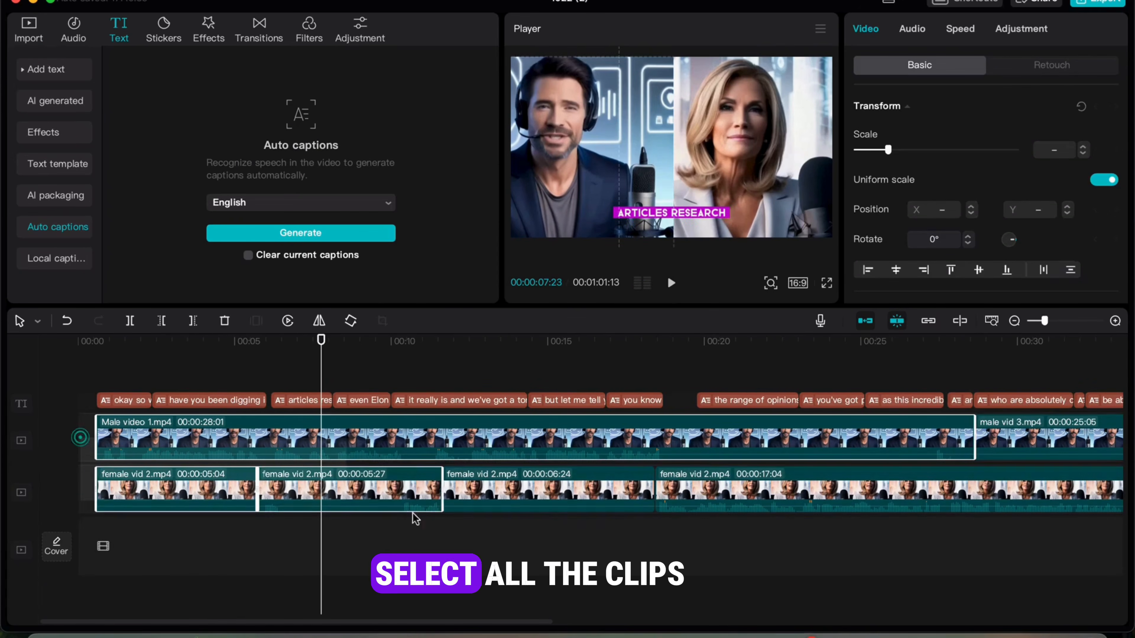
- Select all the male and female video clips on the timeline and combine them into one compound clip
key(ctrl+a)
scroll(580, 447, right, 10)
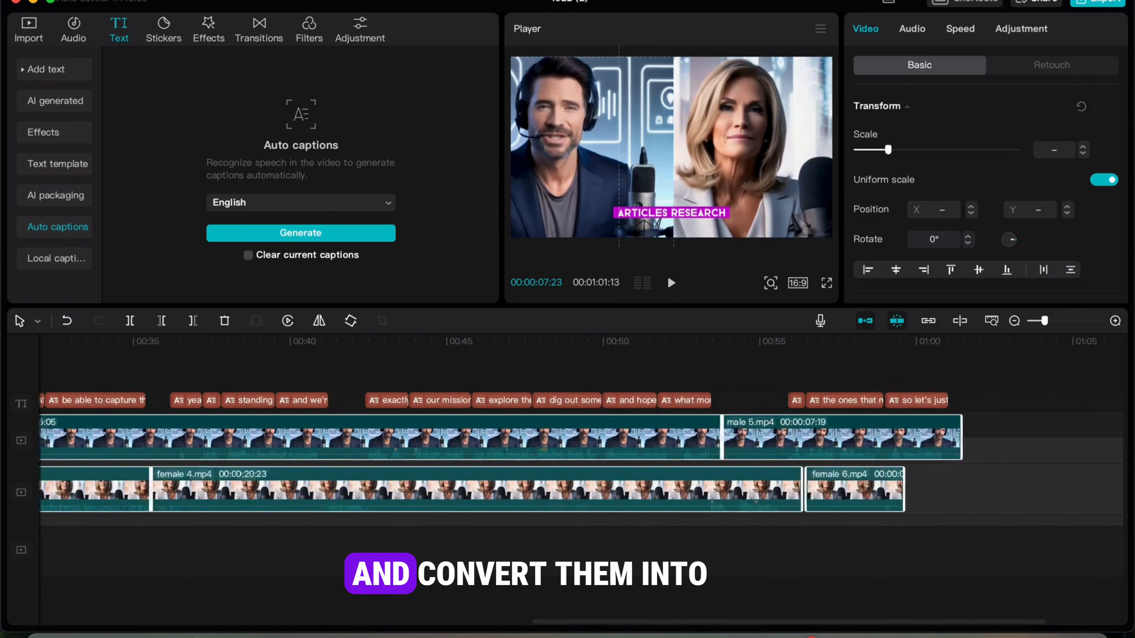
scroll(652, 496, right, 5)
right_click(628, 453)
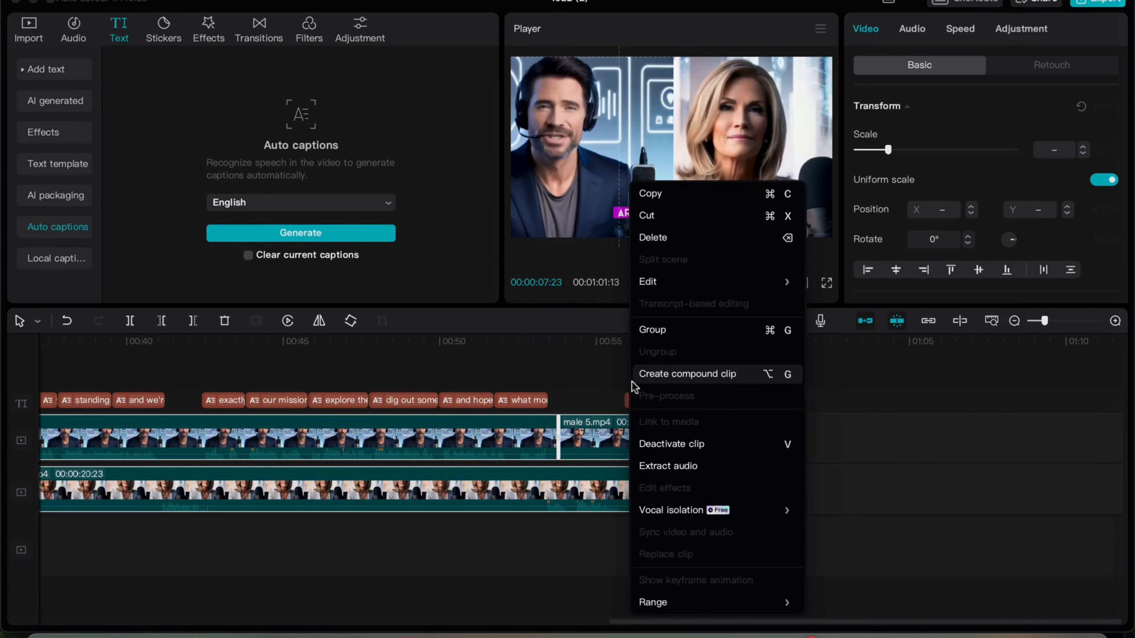
click(716, 380)
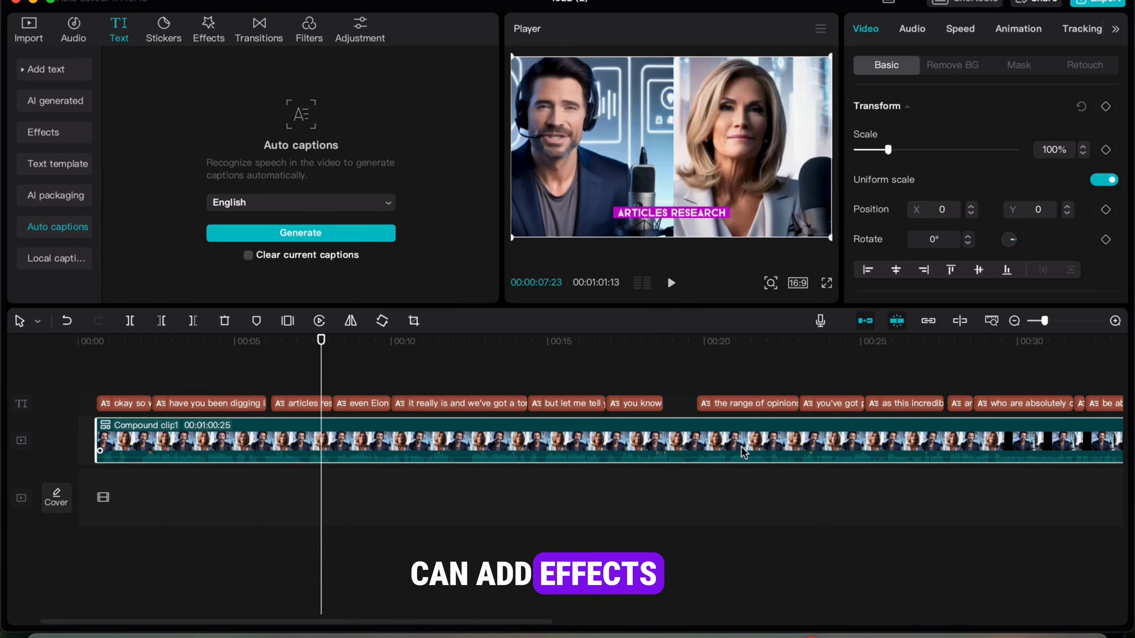
- Add a slight vignette to the compound clip and lower one of its basic colour adjustments a little below zero
scroll(885, 464, right, 15)
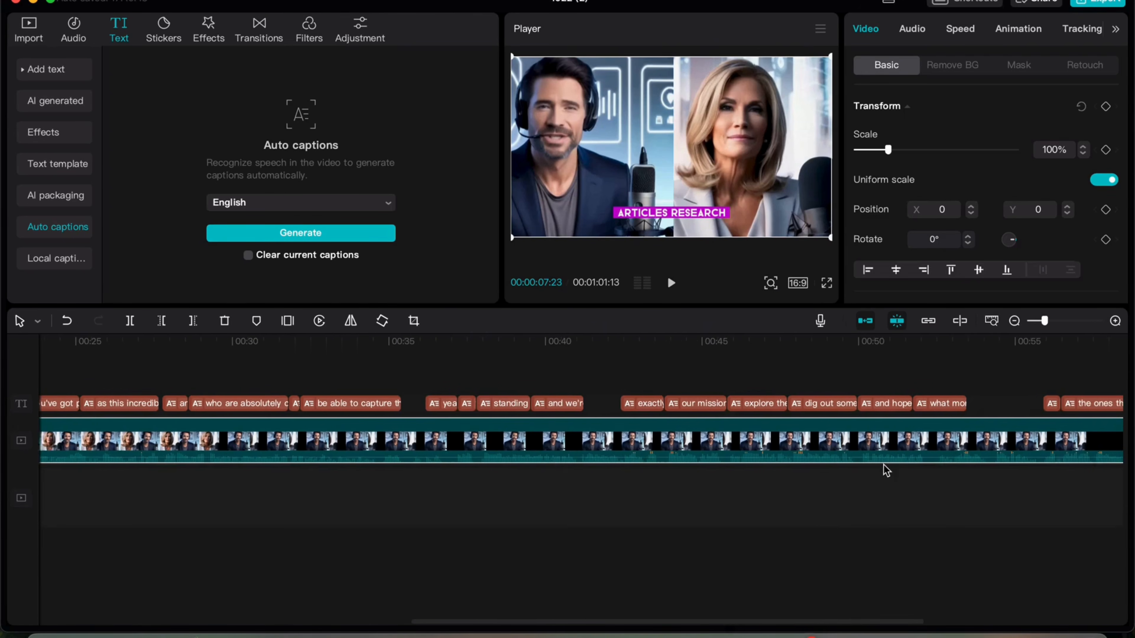
scroll(755, 474, right, 5)
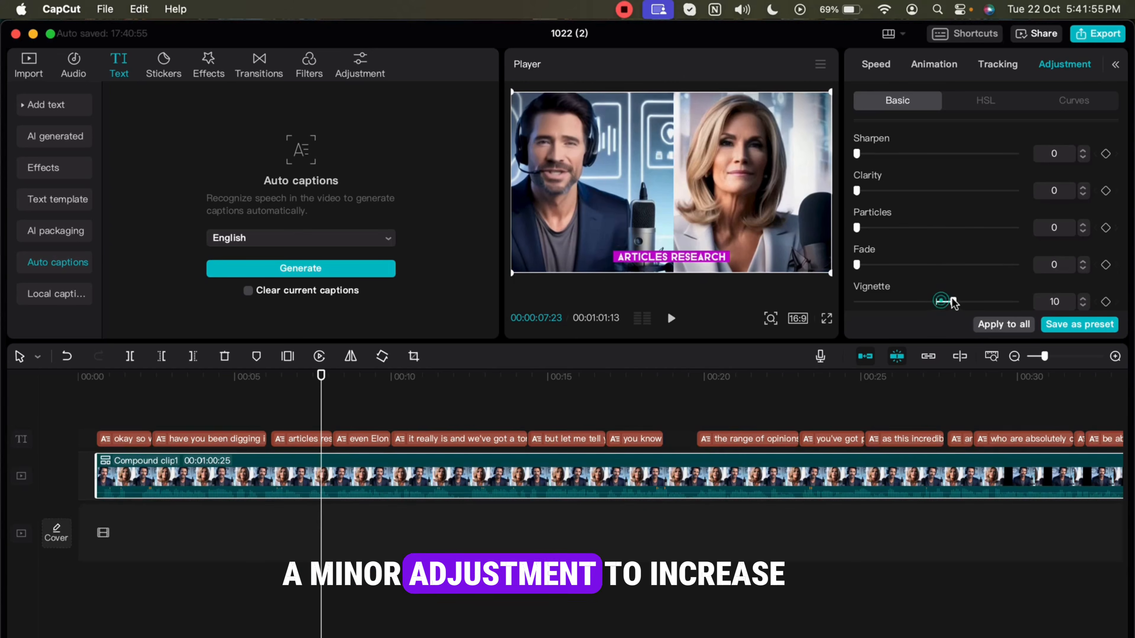
scroll(951, 302, up, 4)
scroll(956, 302, up, 8)
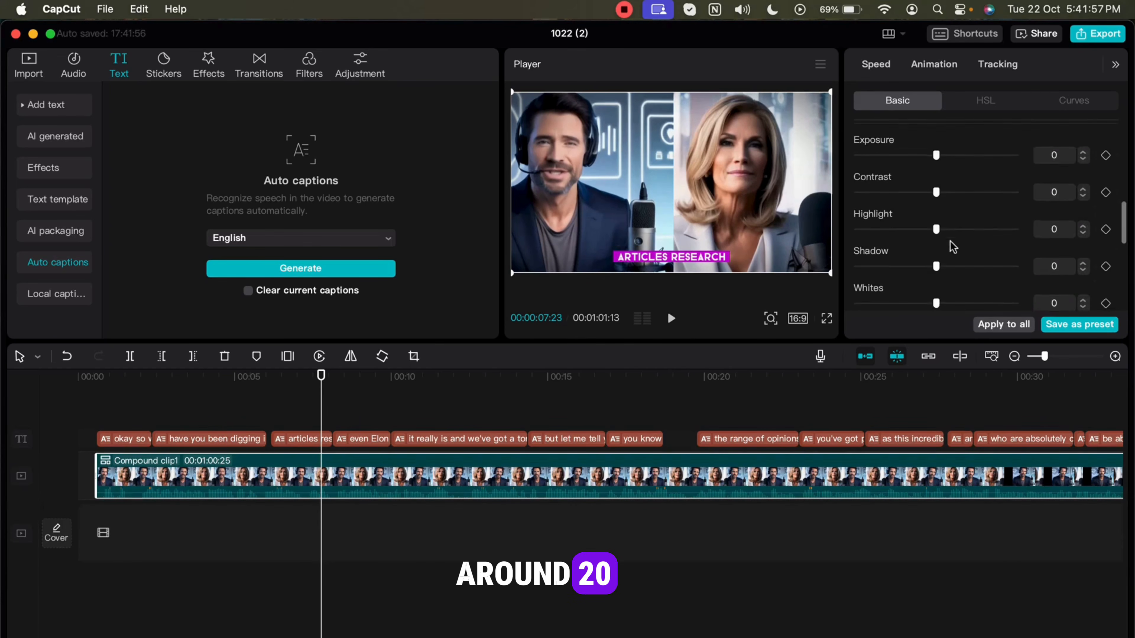
mouse_move(940, 182)
mouse_down()
mouse_move(965, 182)
mouse_move(923, 181)
mouse_up()
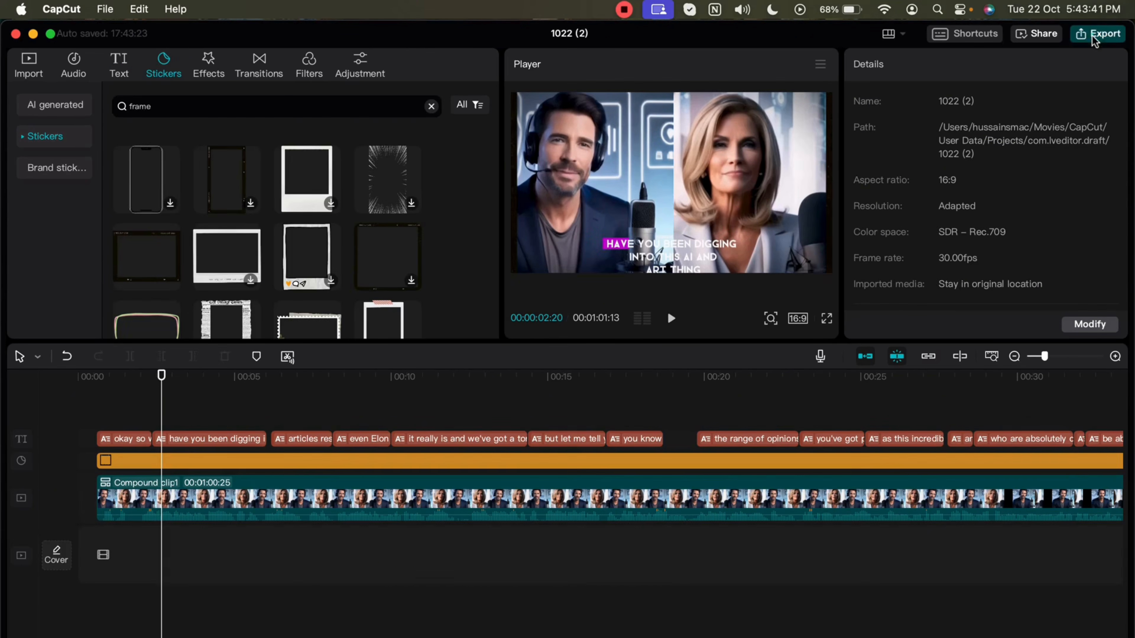
- Open the export settings for project 1022 (2) and include video in the output alongside the MP3 audio
click(1098, 33)
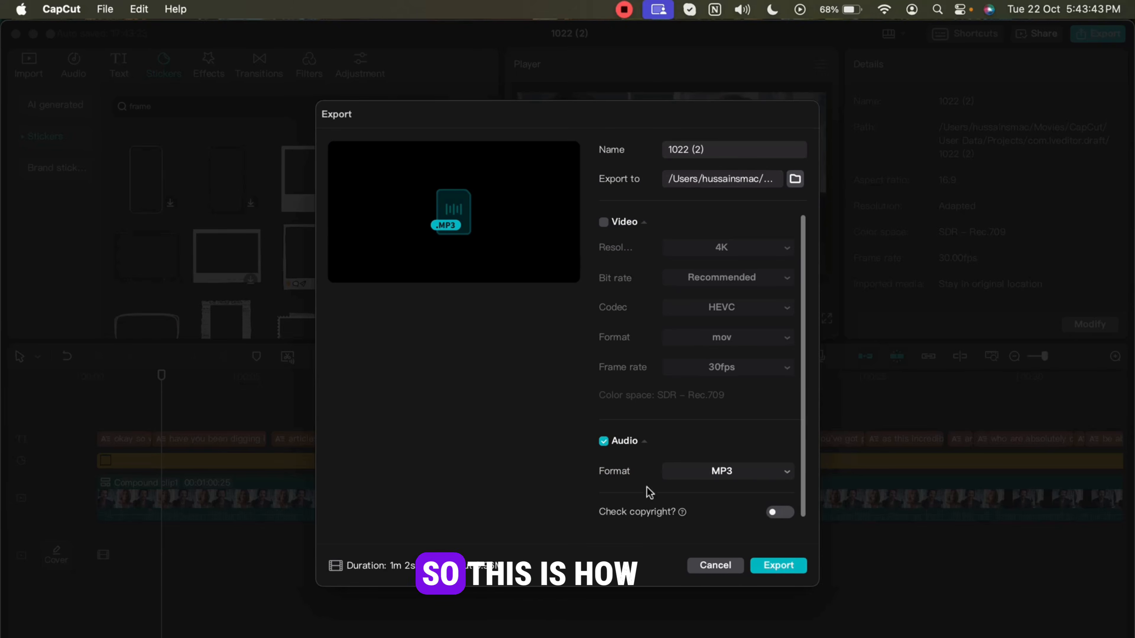
click(609, 224)
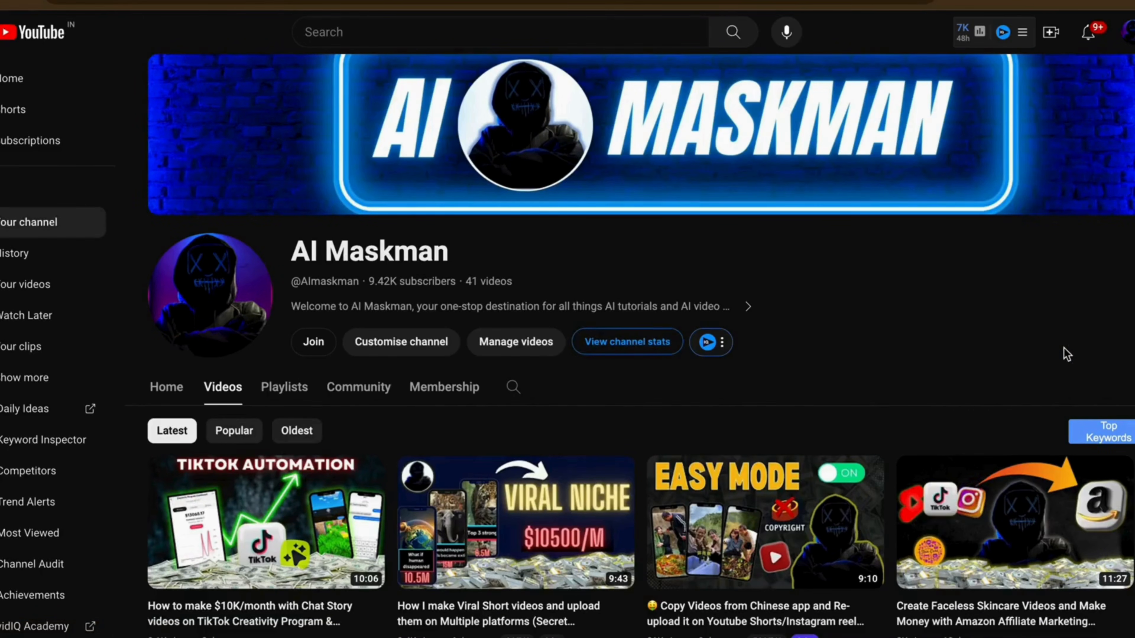
scroll(1064, 348, down, 5)
scroll(1057, 332, up, 2)
scroll(1057, 331, down, 4)
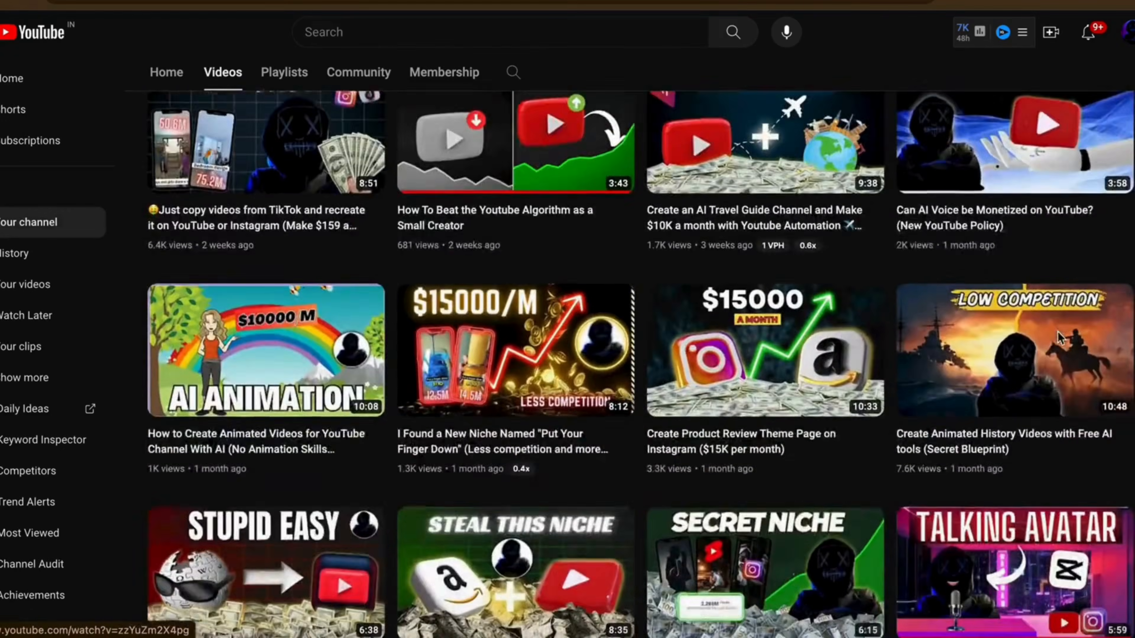
scroll(1057, 332, down, 3)
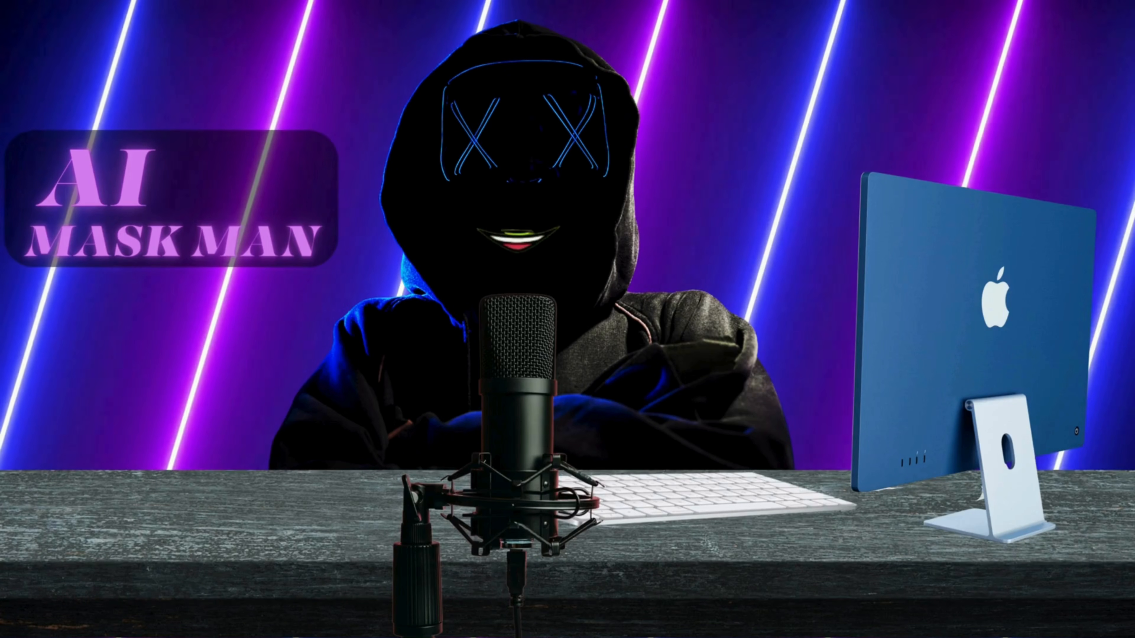